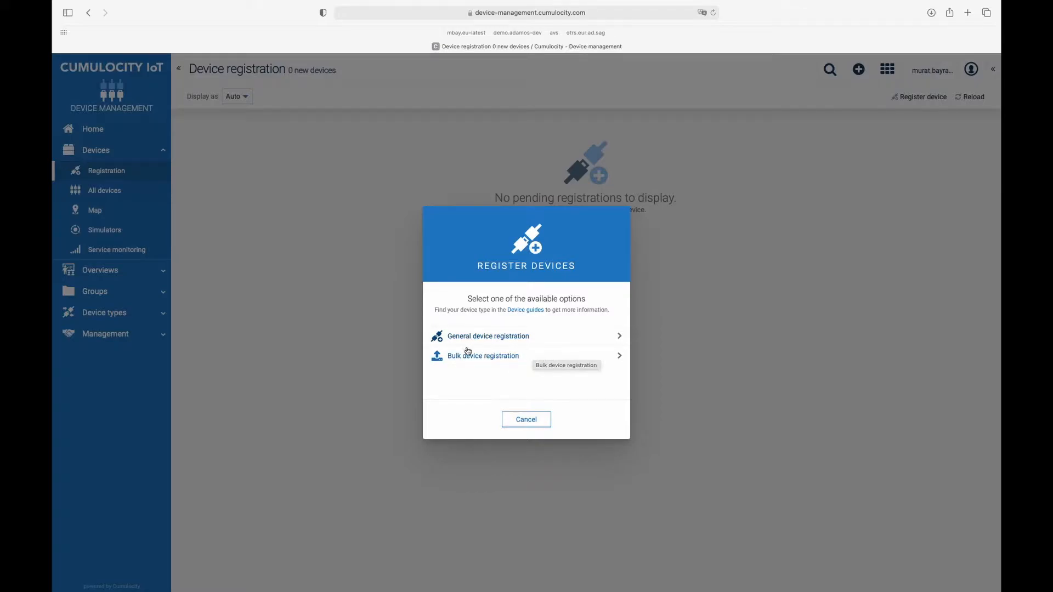
Step: Register one device through general device registration with device ID d215a3938514, without a group, and accept its pending request
click(504, 358)
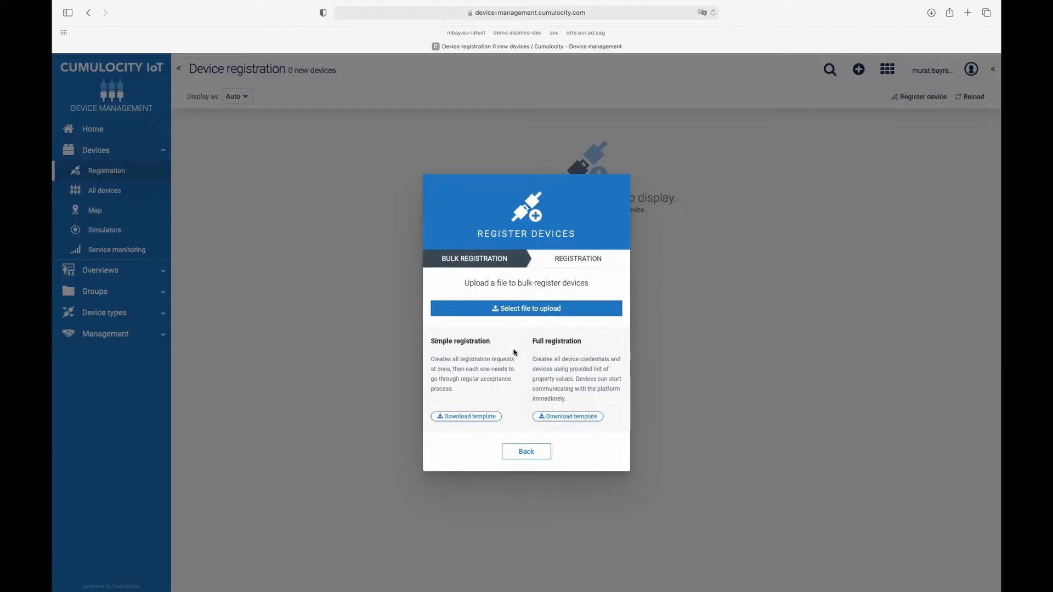
click(525, 452)
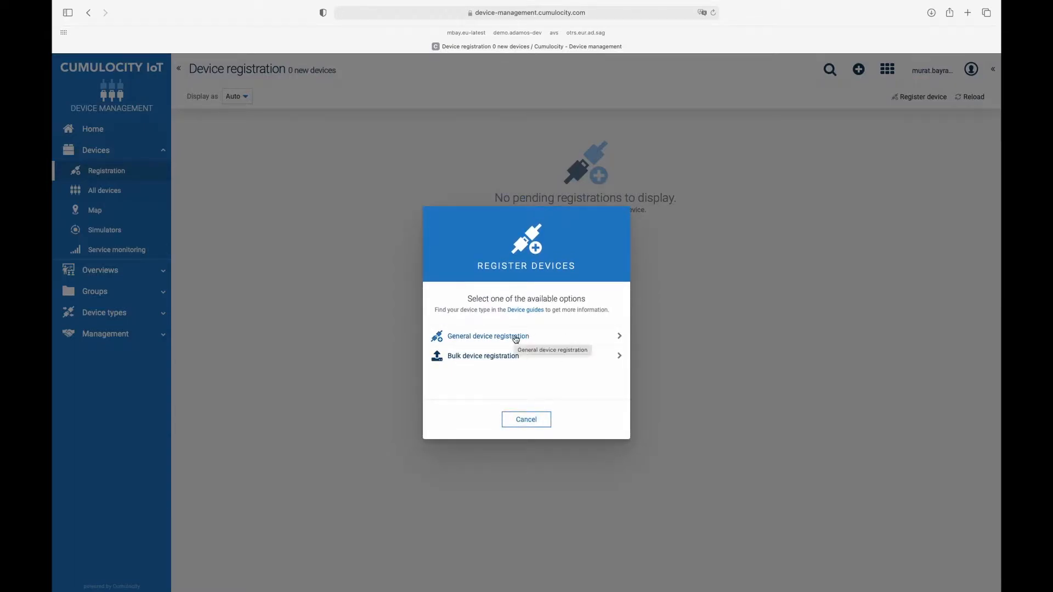
click(515, 338)
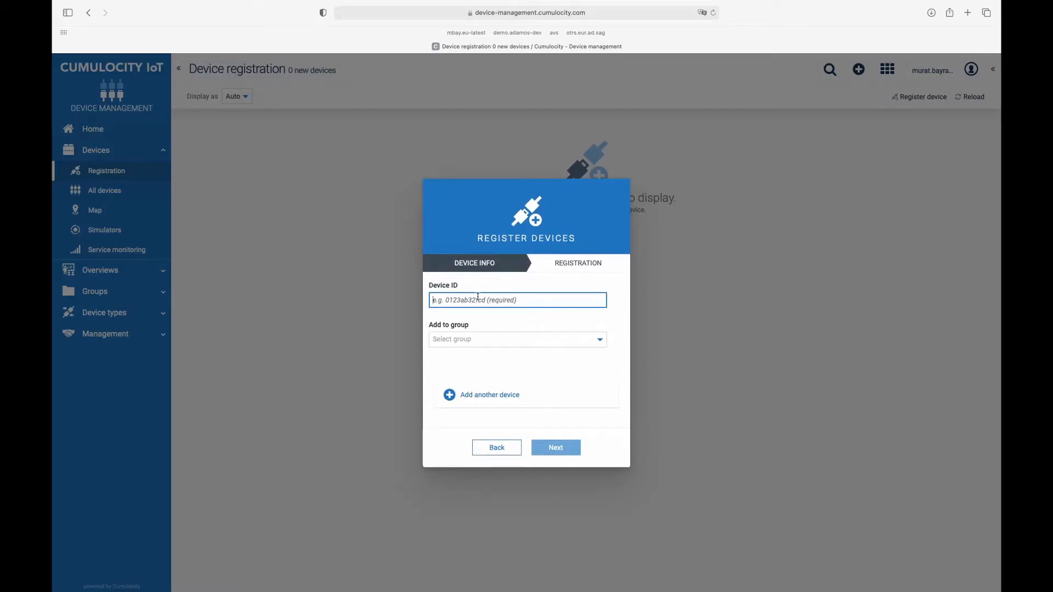
text(d215a3938514)
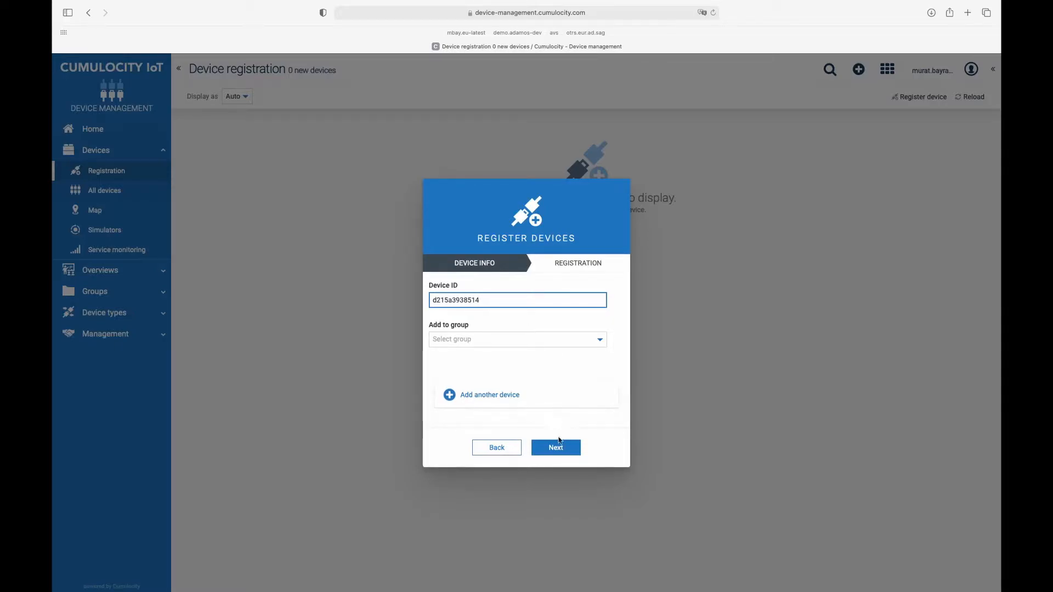
click(557, 446)
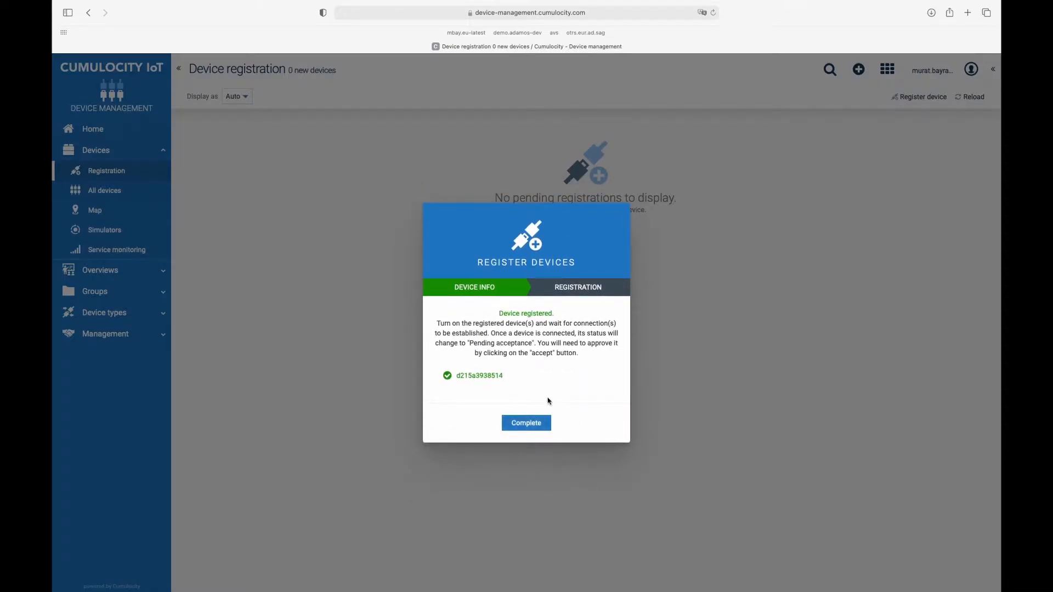
click(526, 423)
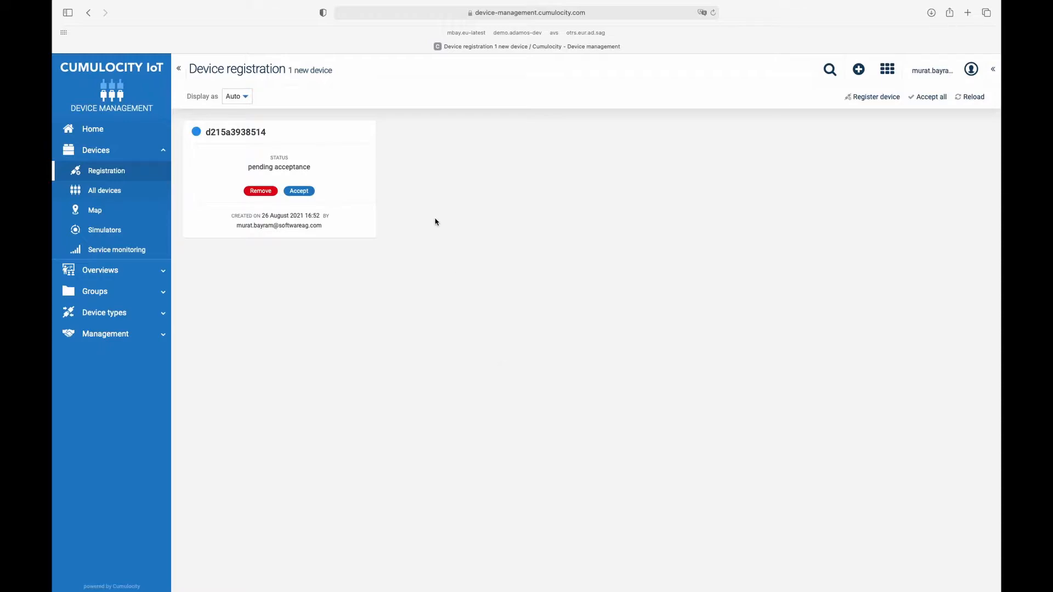
click(300, 190)
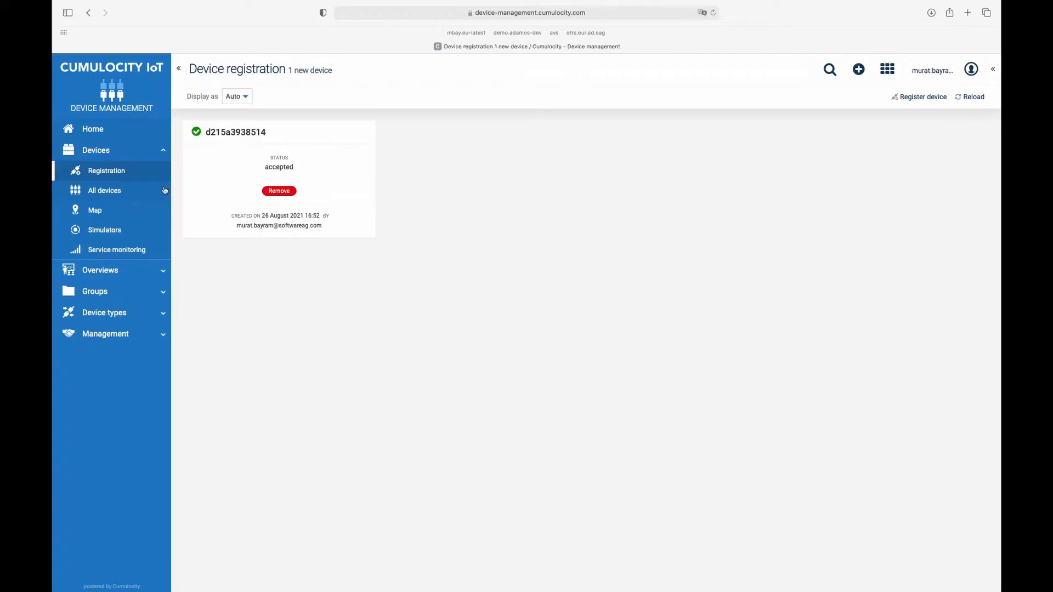
Step: Open dm-demo-device-d215a3938514 from the list of all devices and review its status, device data and location
click(96, 198)
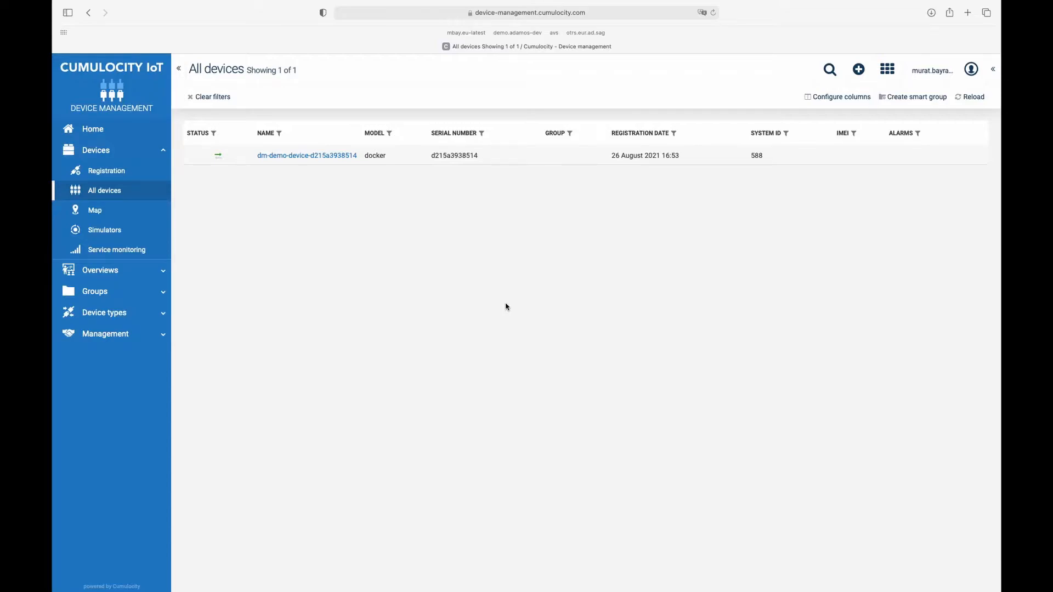
click(334, 157)
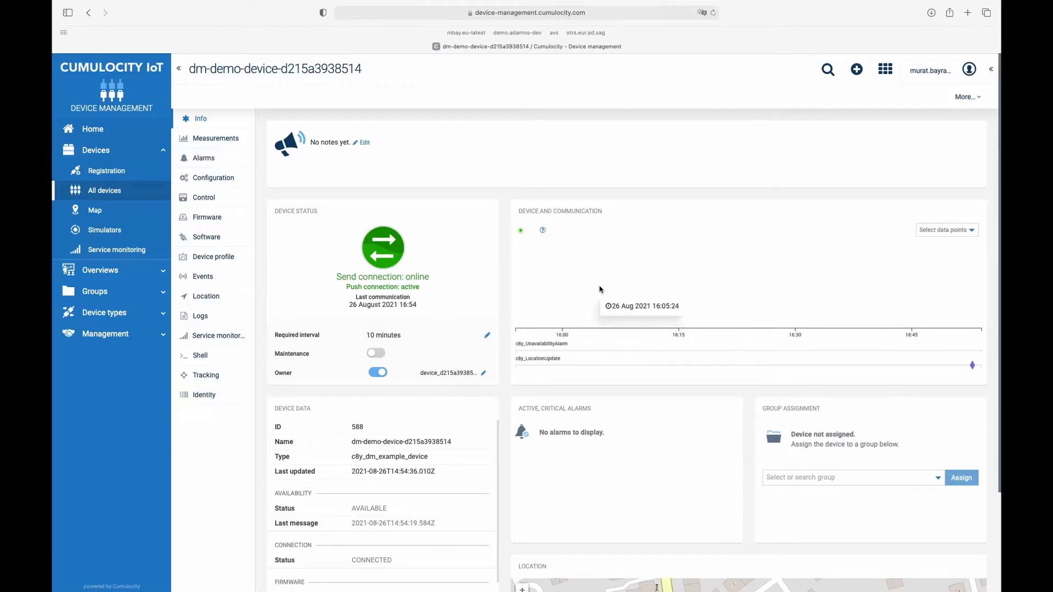
scroll(408, 414, down, 3)
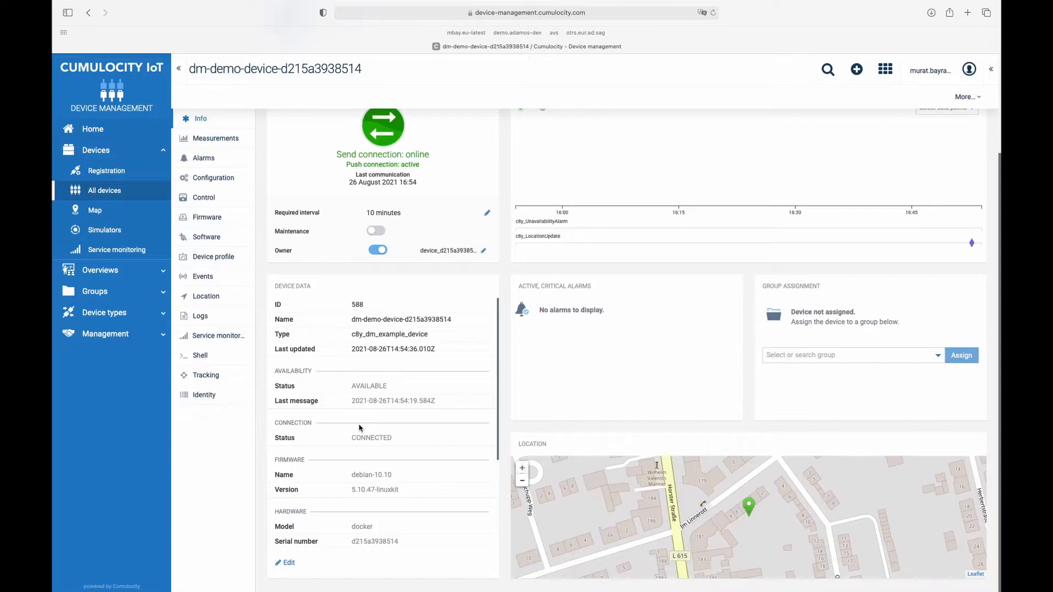
scroll(359, 427, down, 2)
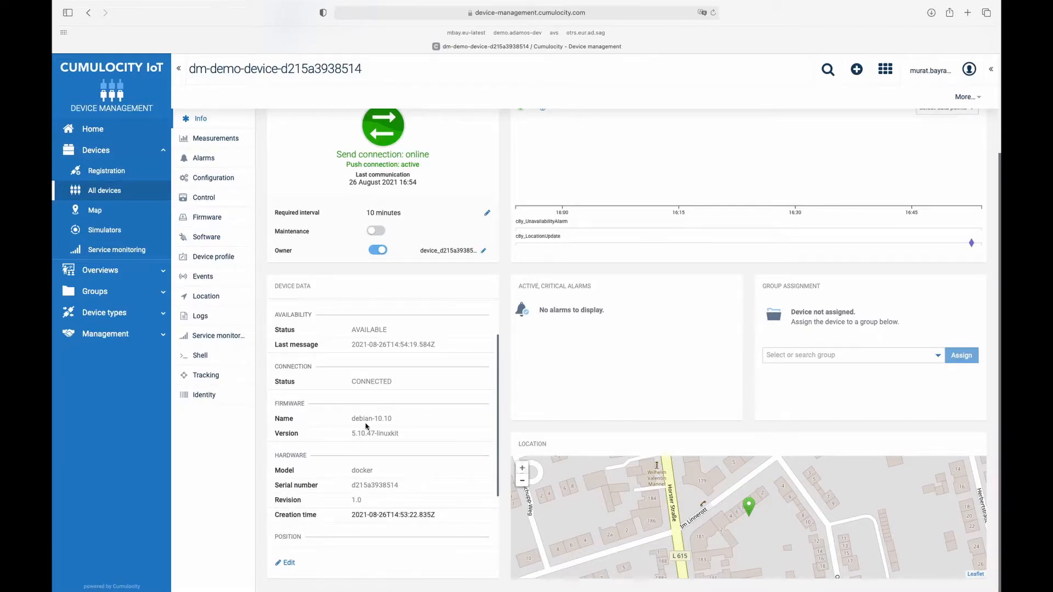
scroll(366, 426, down, 2)
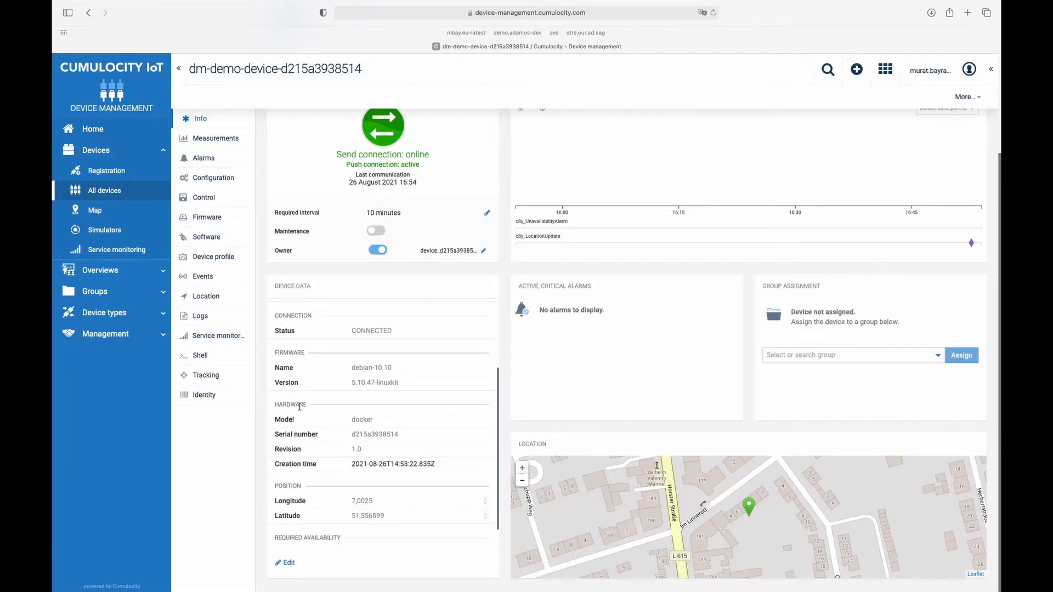
scroll(315, 416, down, 1)
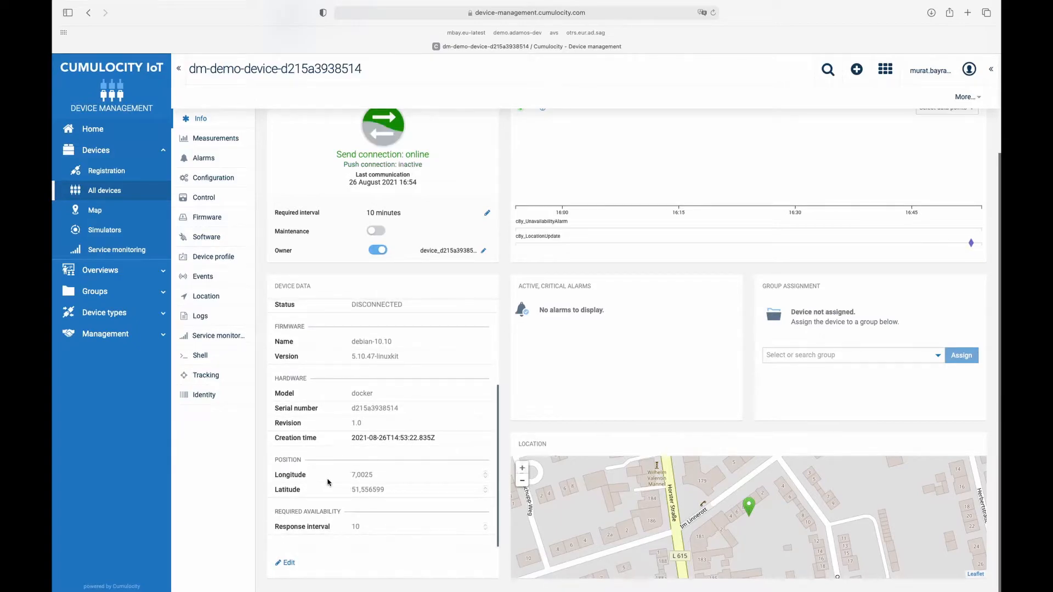
scroll(673, 500, down, 2)
scroll(673, 500, up, 2)
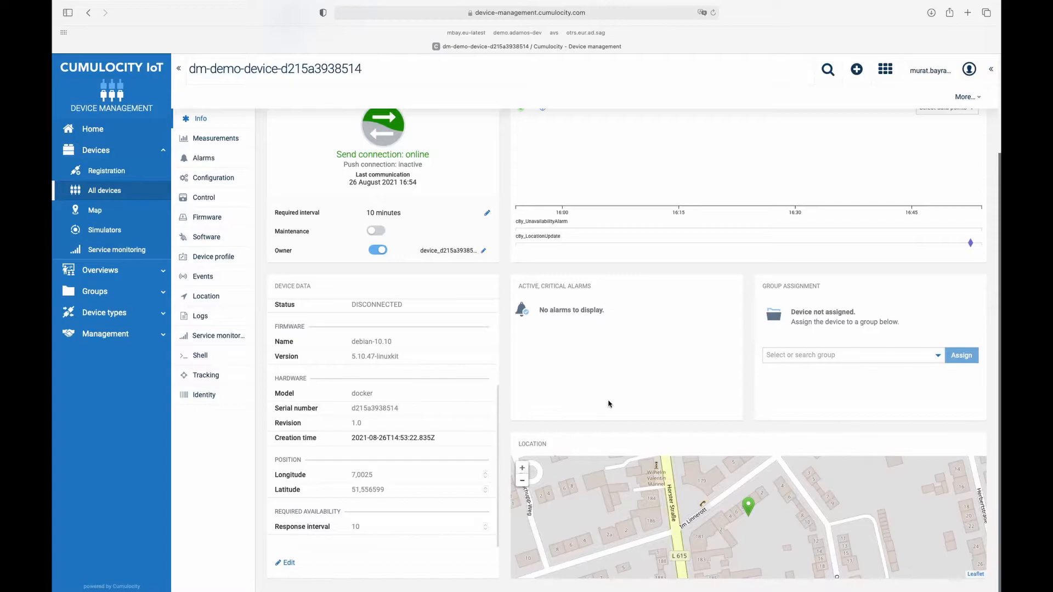
scroll(608, 404, up, 3)
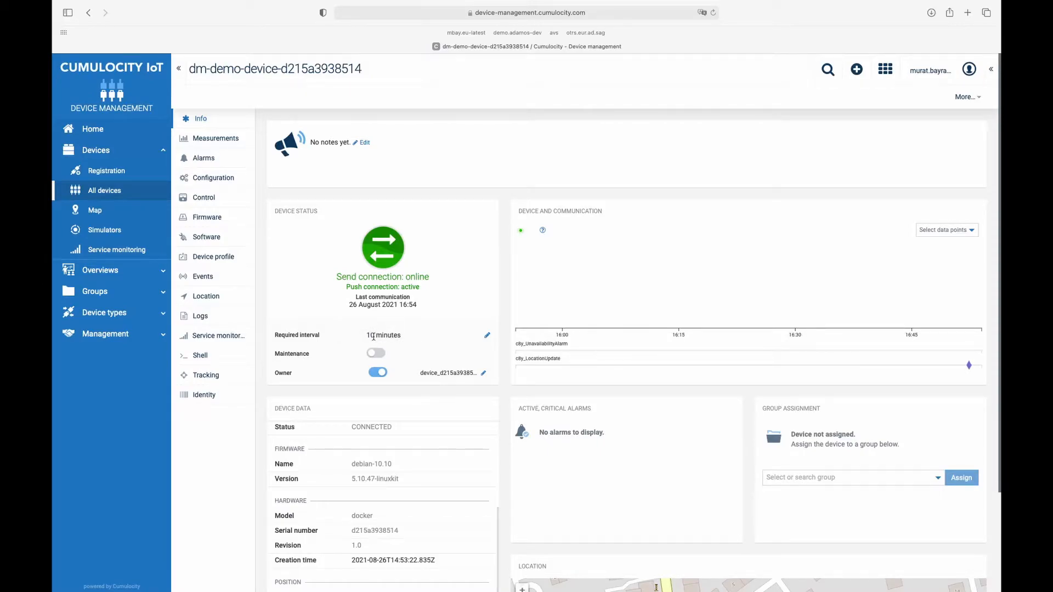
Step: Set the device's required interval to 15 minutes and save it
click(488, 339)
click(394, 332)
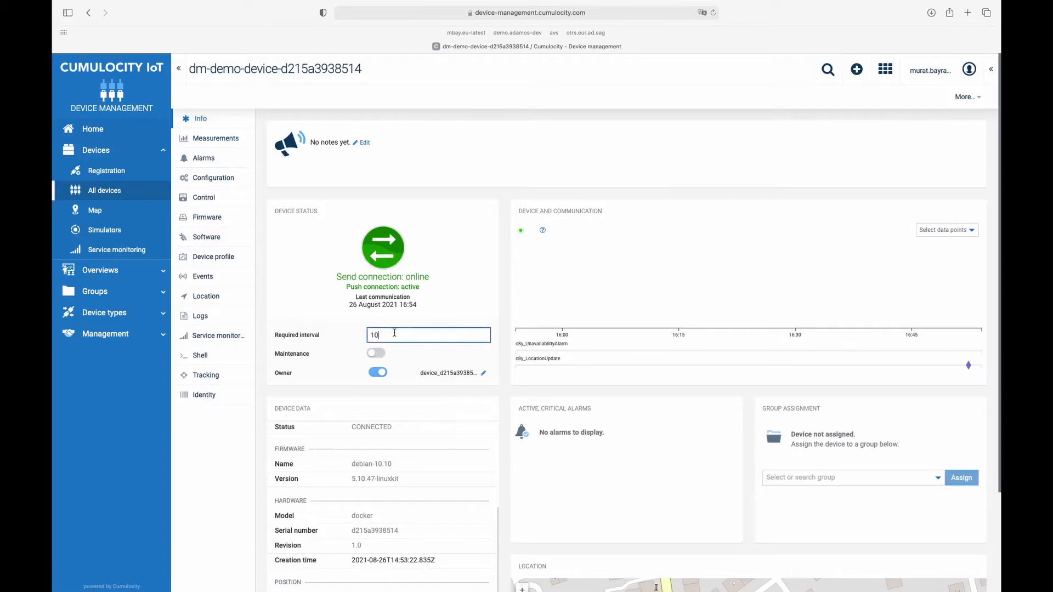
key(BackSpace)
click(472, 336)
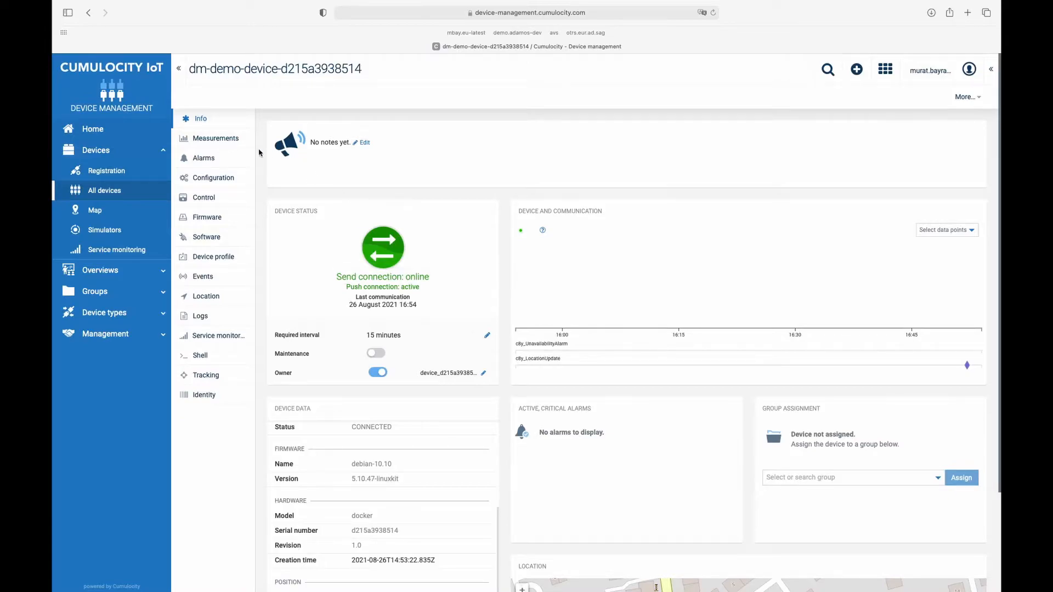
Step: Examine the device's CPU, disk and memory measurement charts for the last hour
click(228, 139)
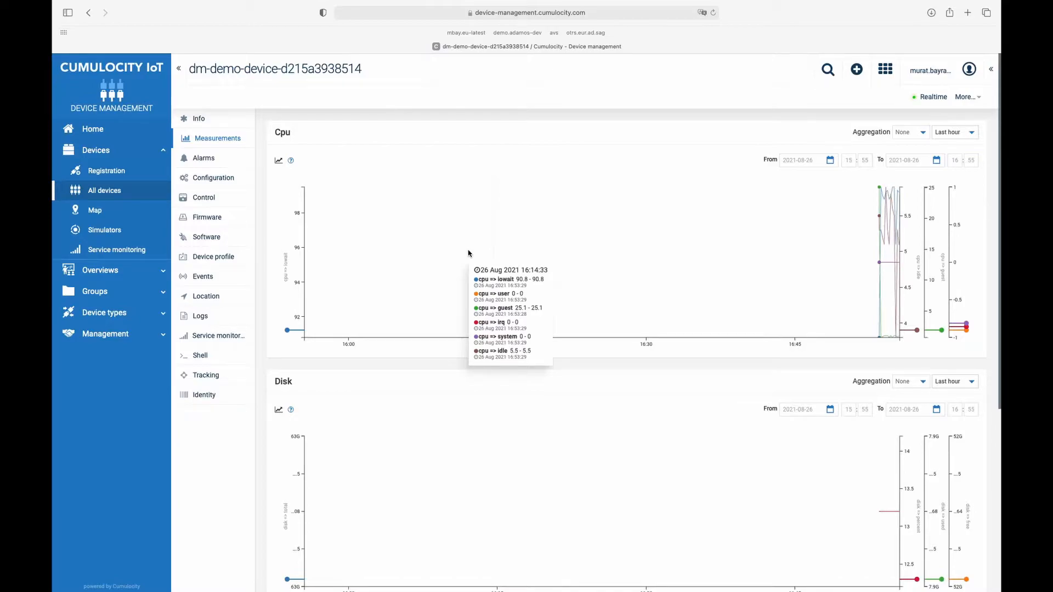
scroll(468, 253, down, 3)
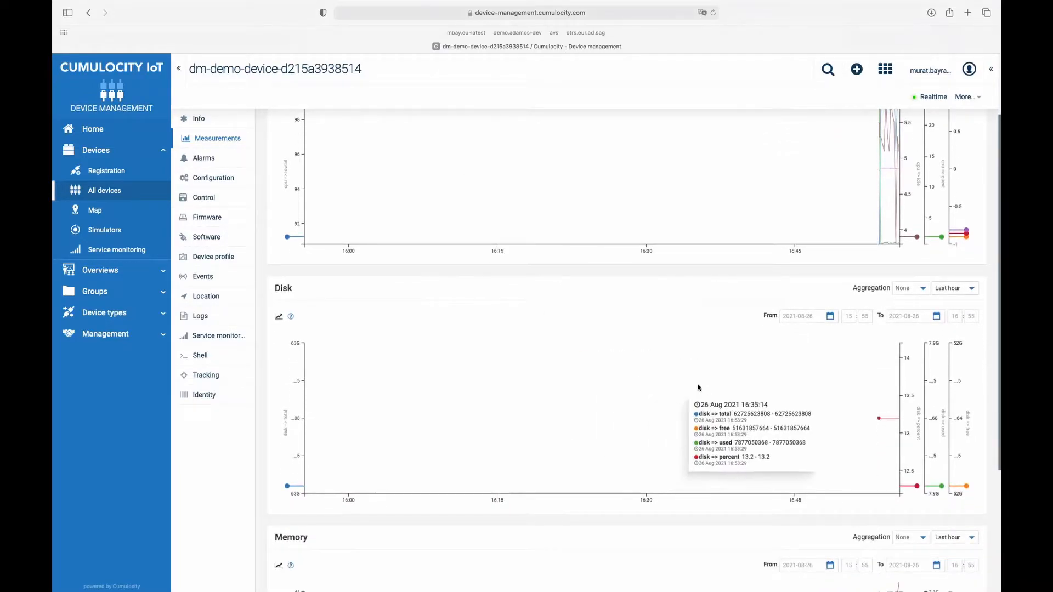
scroll(751, 397, down, 5)
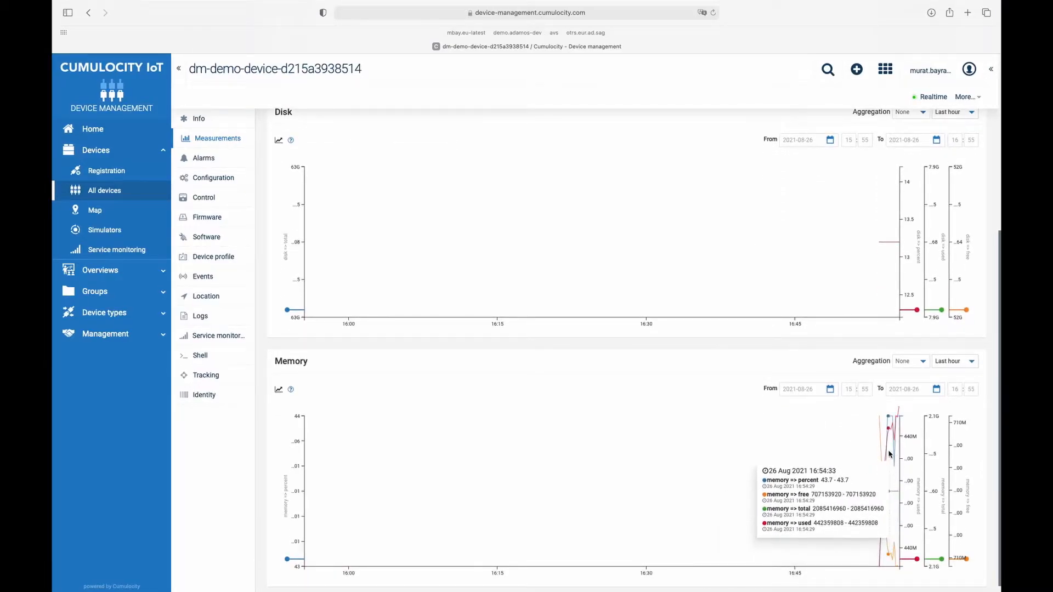
scroll(888, 455, up, 5)
scroll(889, 453, up, 3)
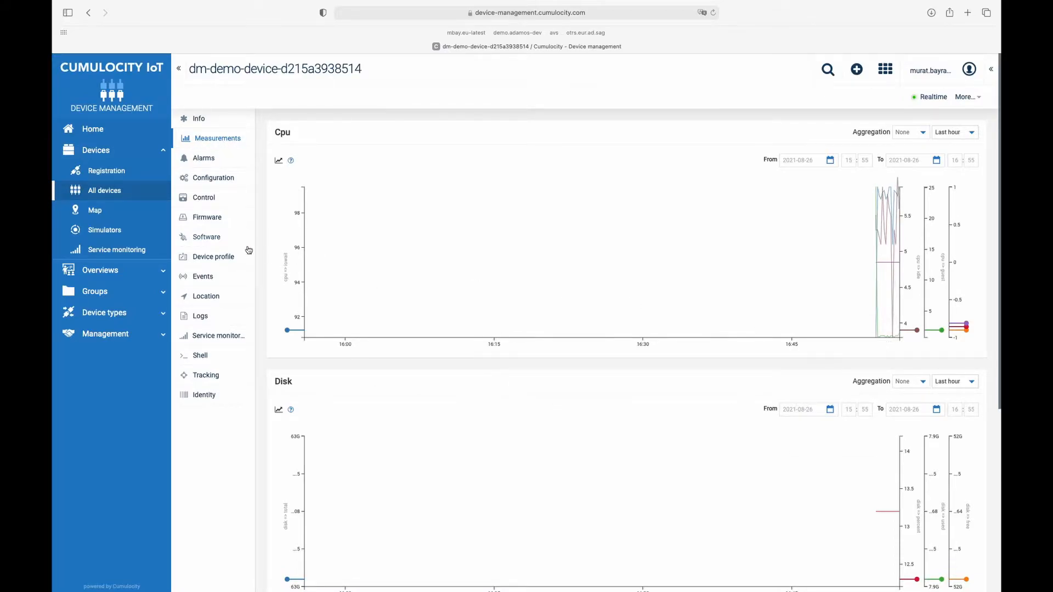
Step: View the device credentials list and open the form for adding a trusted certificate
click(141, 335)
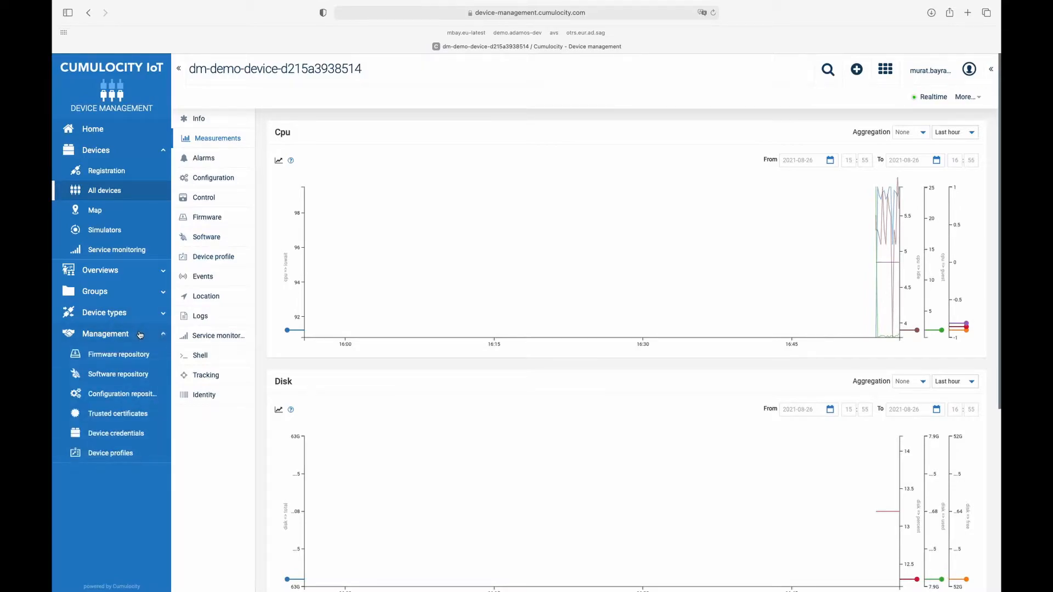
click(124, 434)
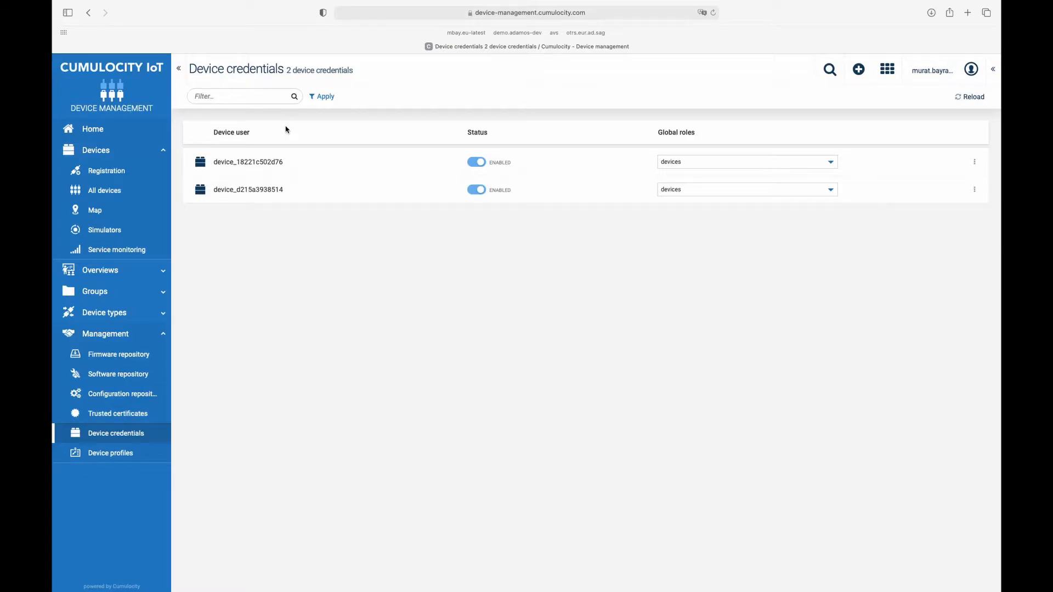
click(106, 414)
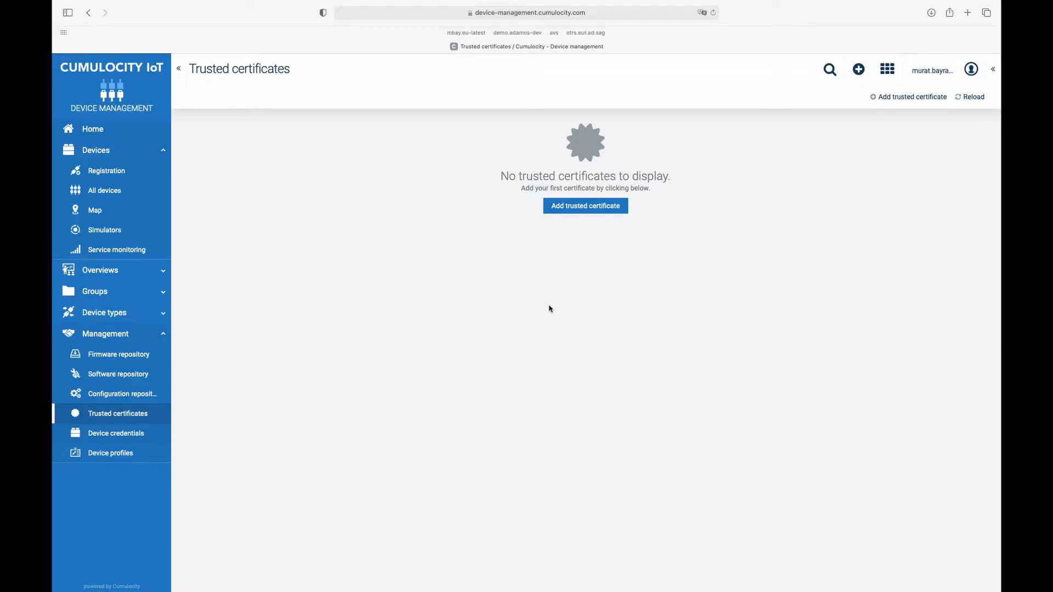
click(605, 207)
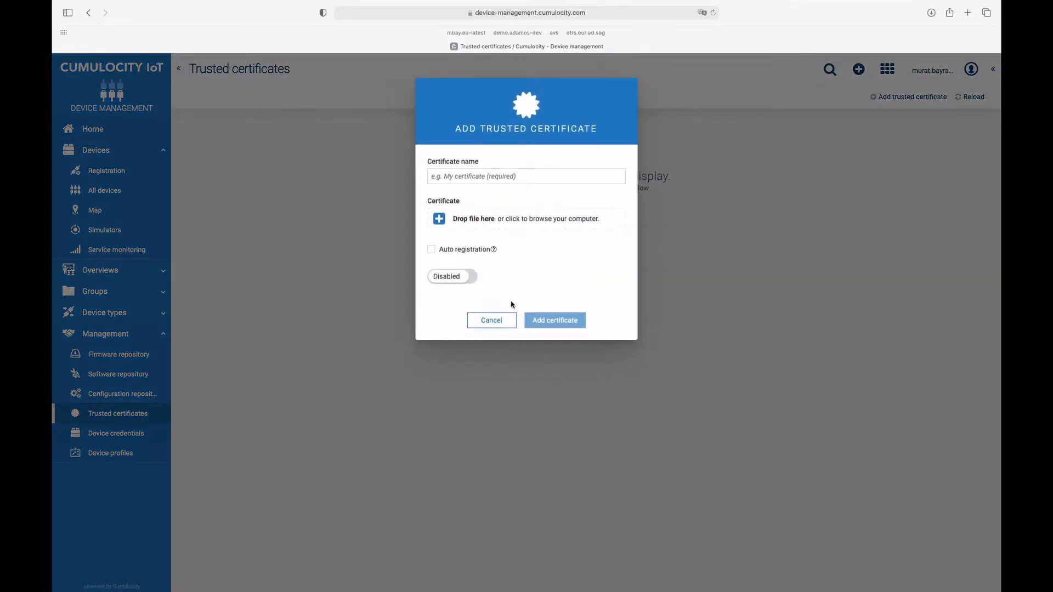
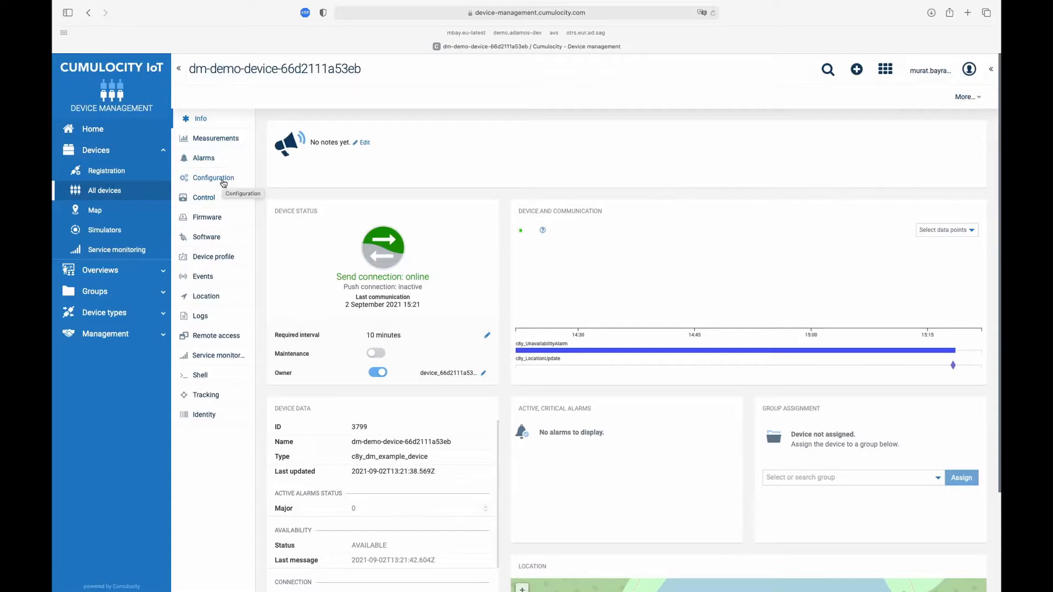
Step: Set agent.main.loop.interval.seconds to 10 in the text-based configuration of dm-demo-device-66d2111a53eb and send it to the device
click(223, 183)
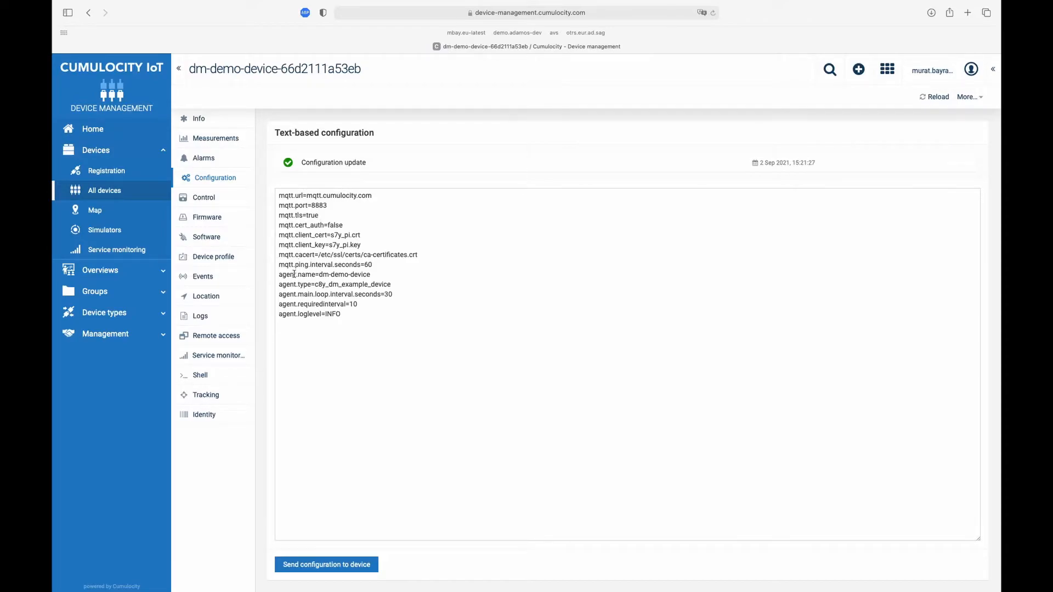
click(397, 294)
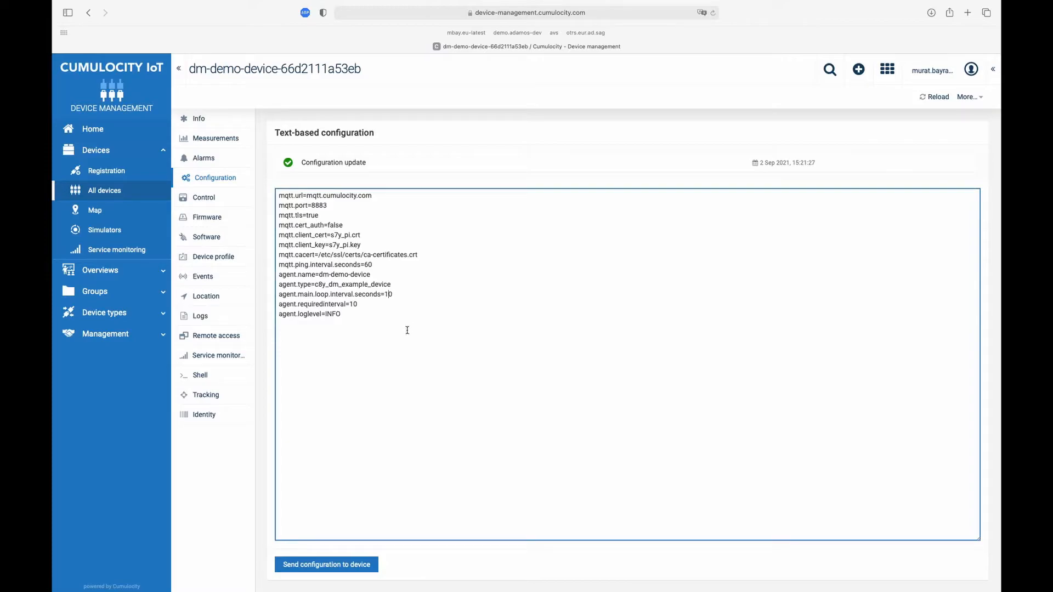
click(345, 568)
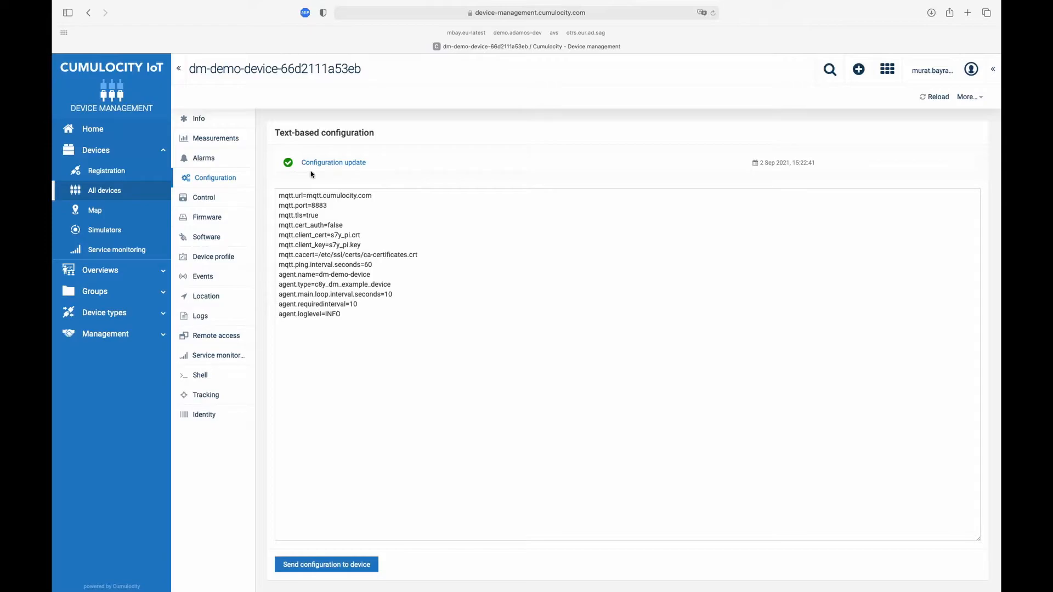
Step: Examine the details and change history of the device's most recent configuration update operation
click(213, 199)
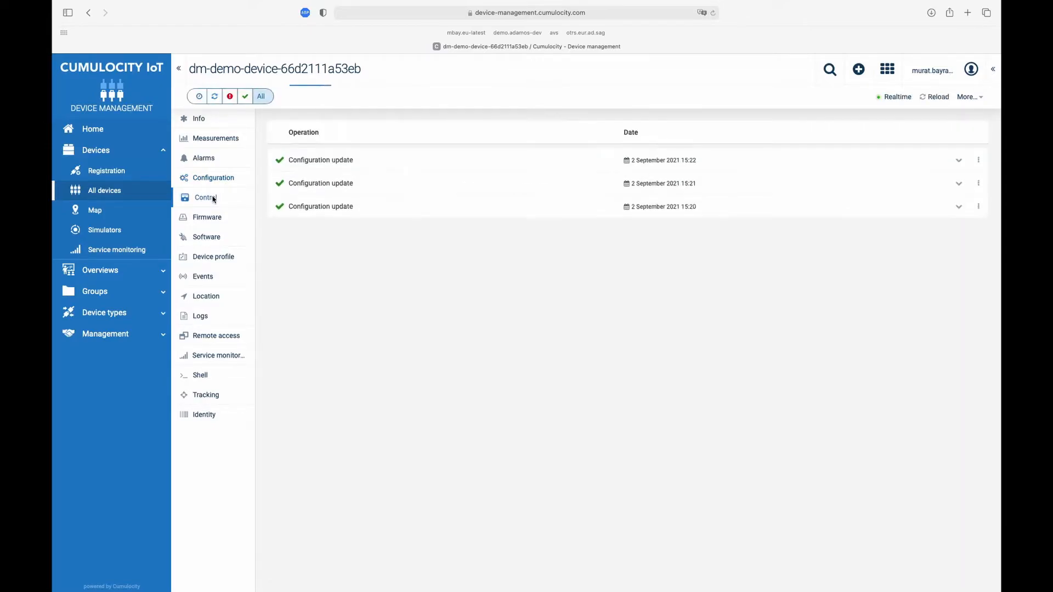
click(959, 160)
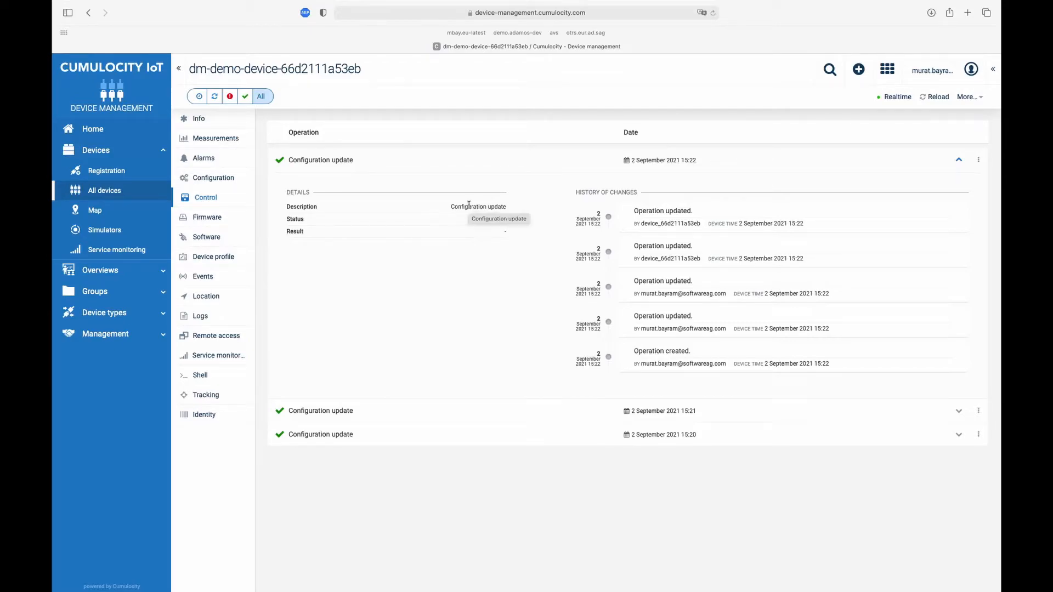
Step: Set agent.main.loop.interval.seconds to 30 in the device's text-based configuration and send it to the device
click(222, 181)
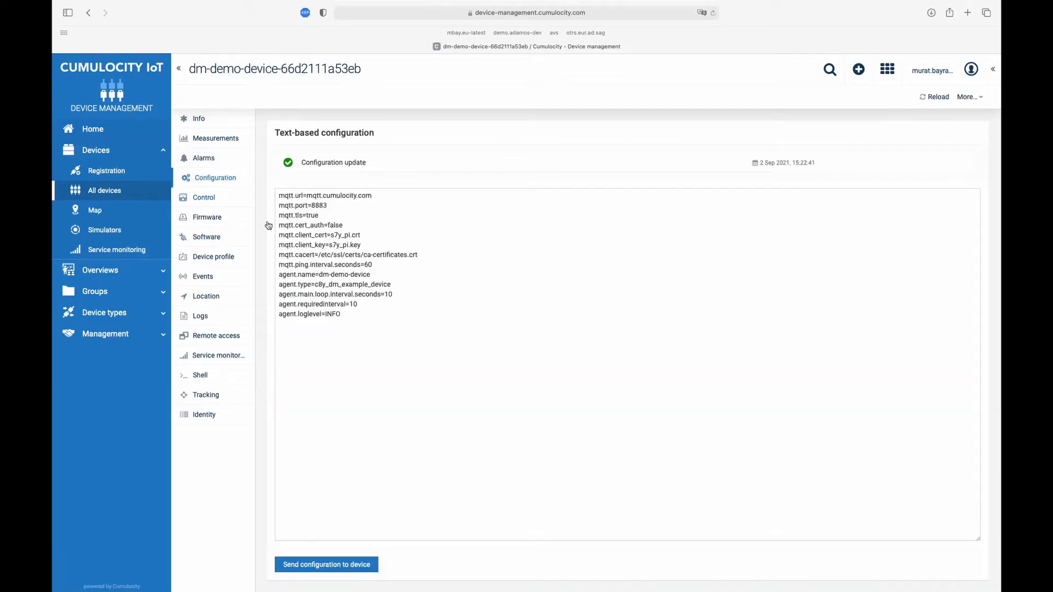
drag(302, 294, 395, 296)
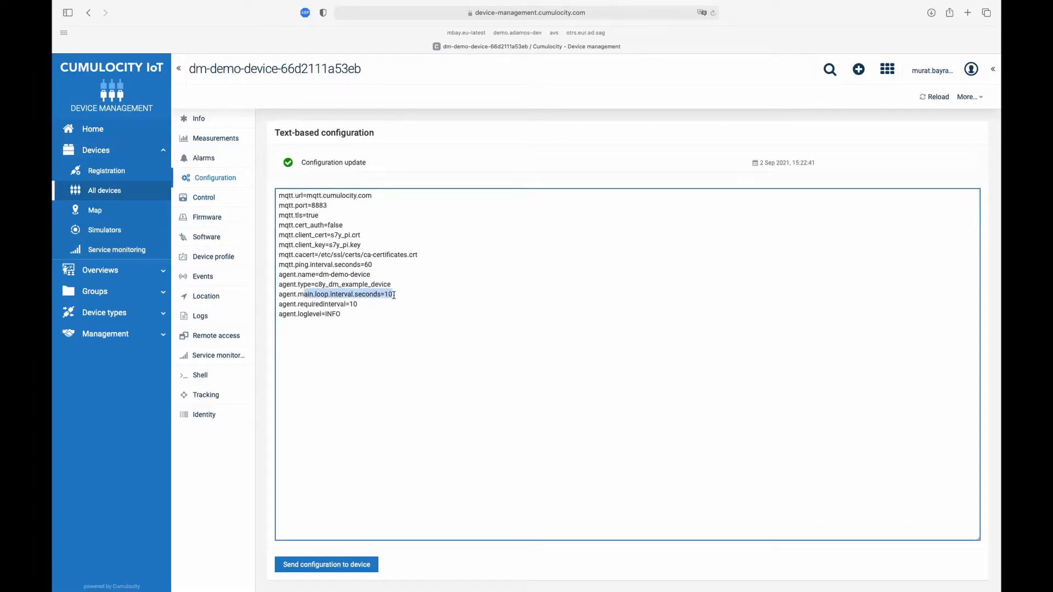
click(426, 297)
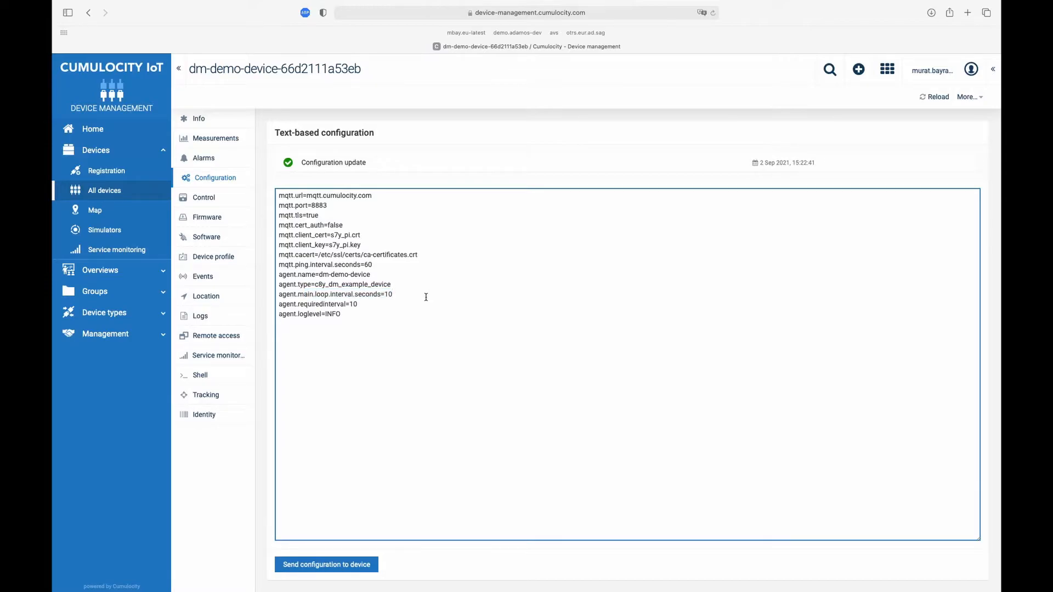
key(BackSpace)
text(3)
click(336, 565)
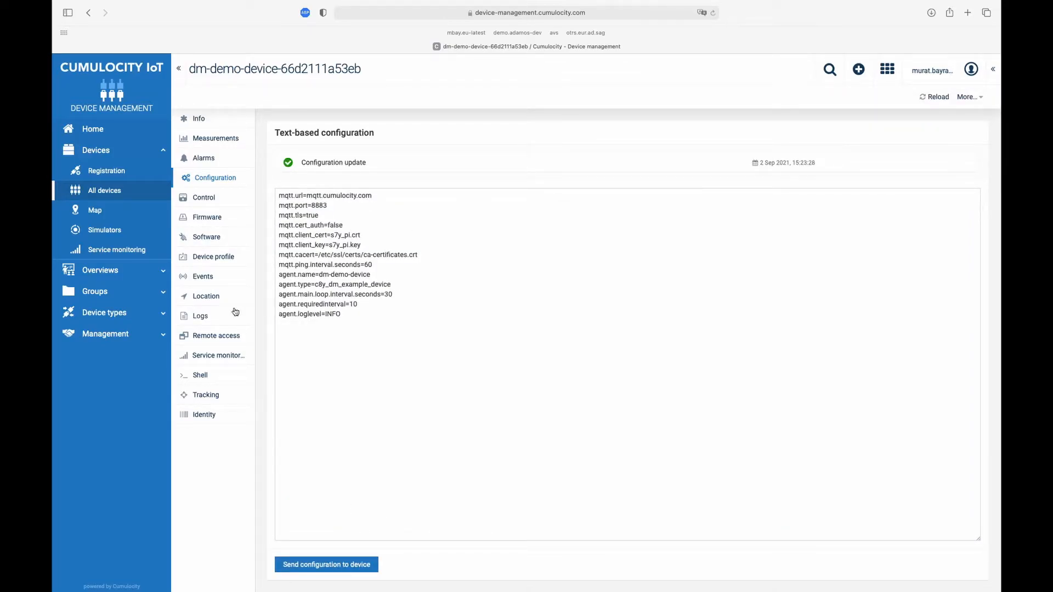
Step: Review the snapshots in the configuration repository and view the settings of the hosts snapshot without changing them
click(136, 339)
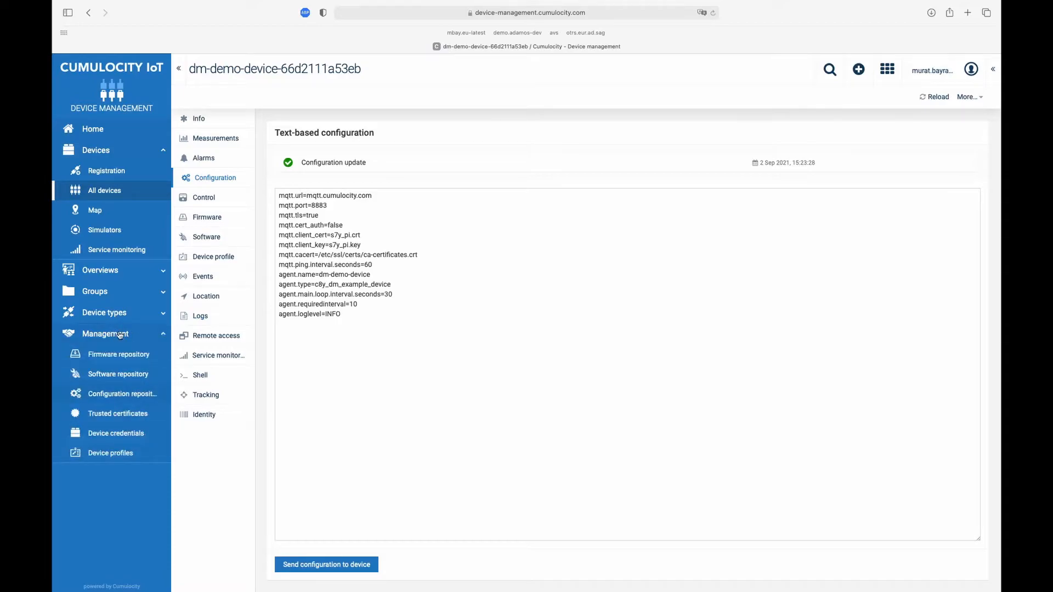
click(120, 396)
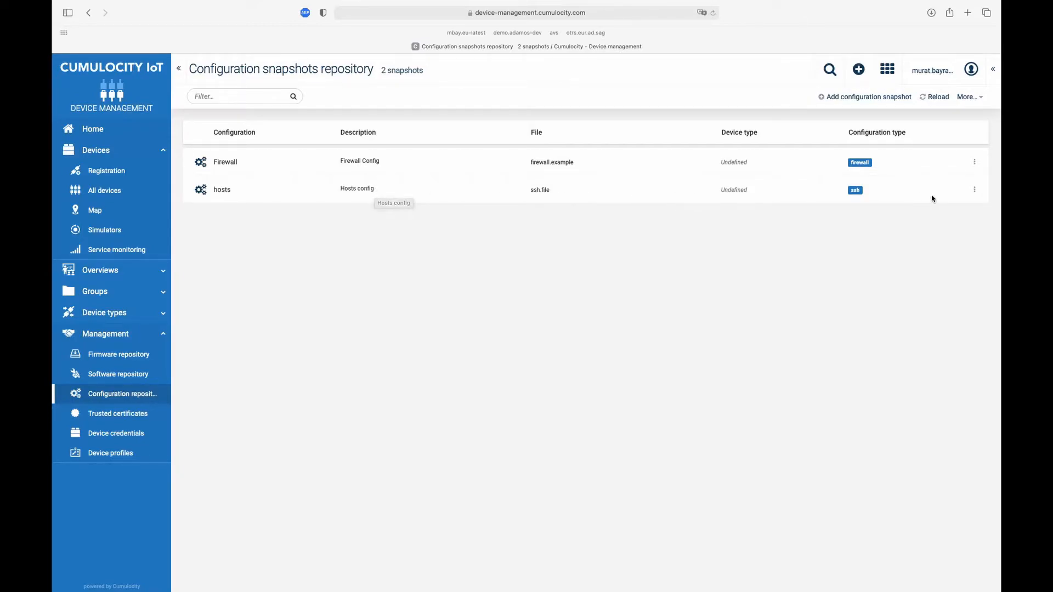
click(260, 196)
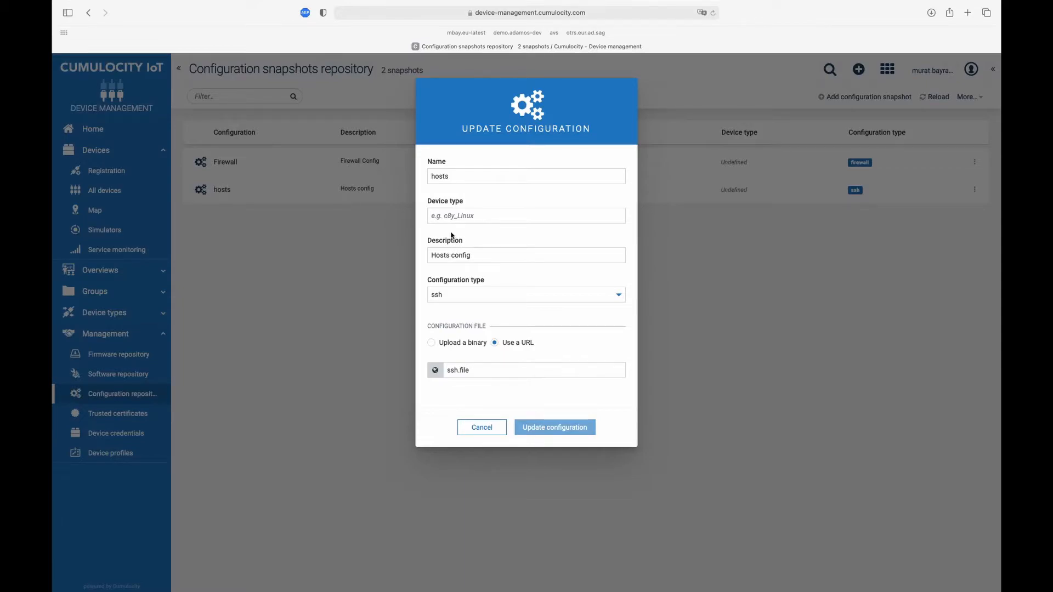
click(476, 428)
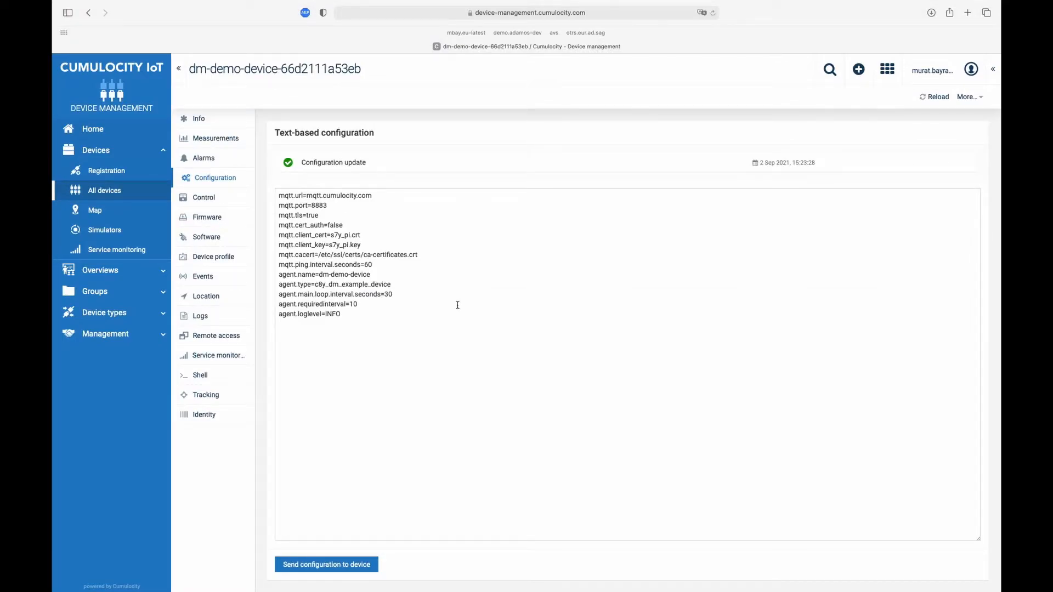
click(144, 336)
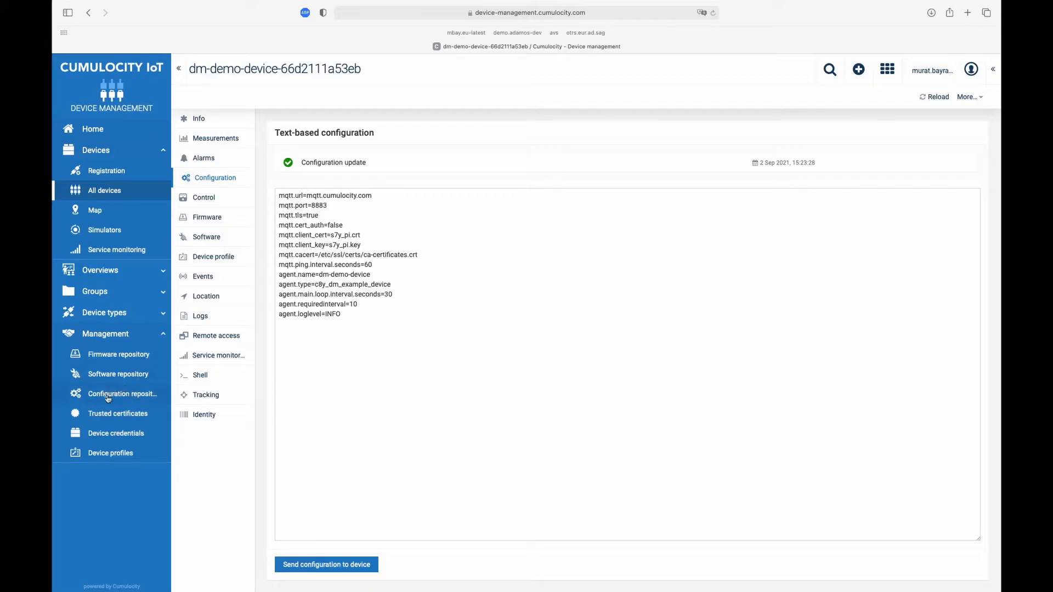
click(146, 395)
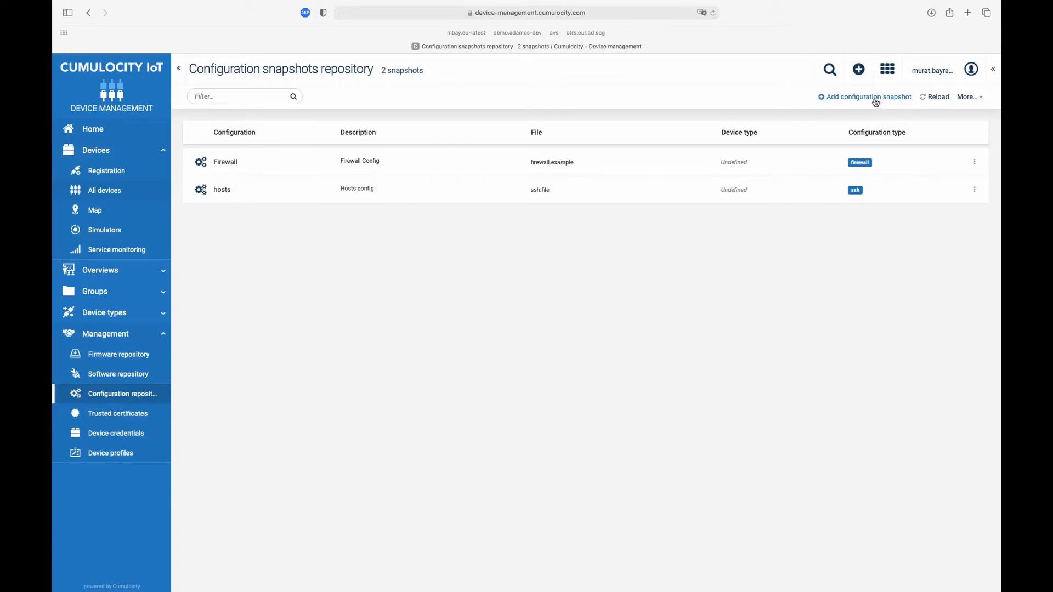
click(228, 191)
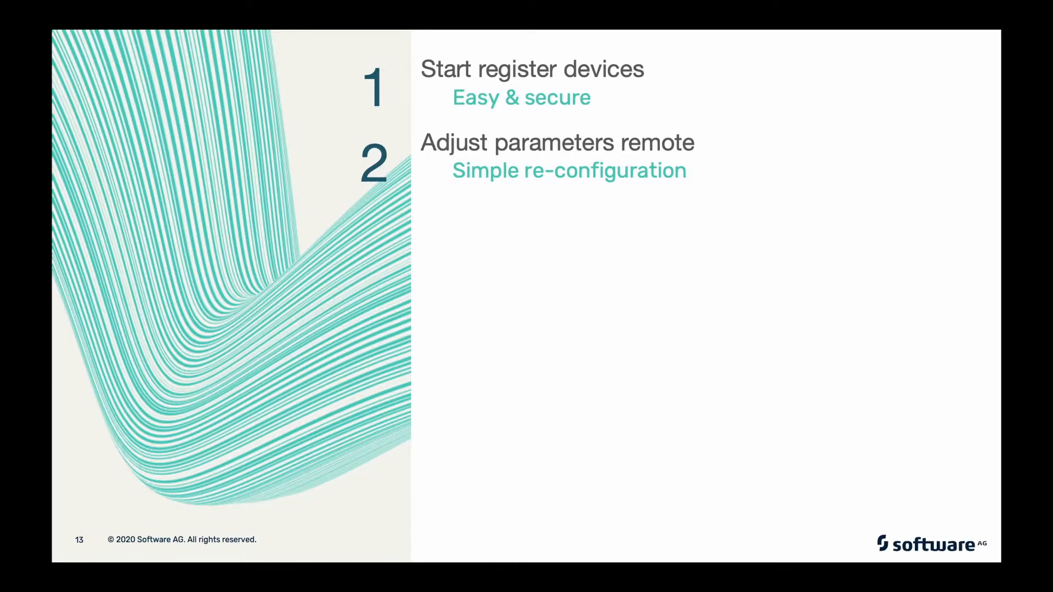
key(Right)
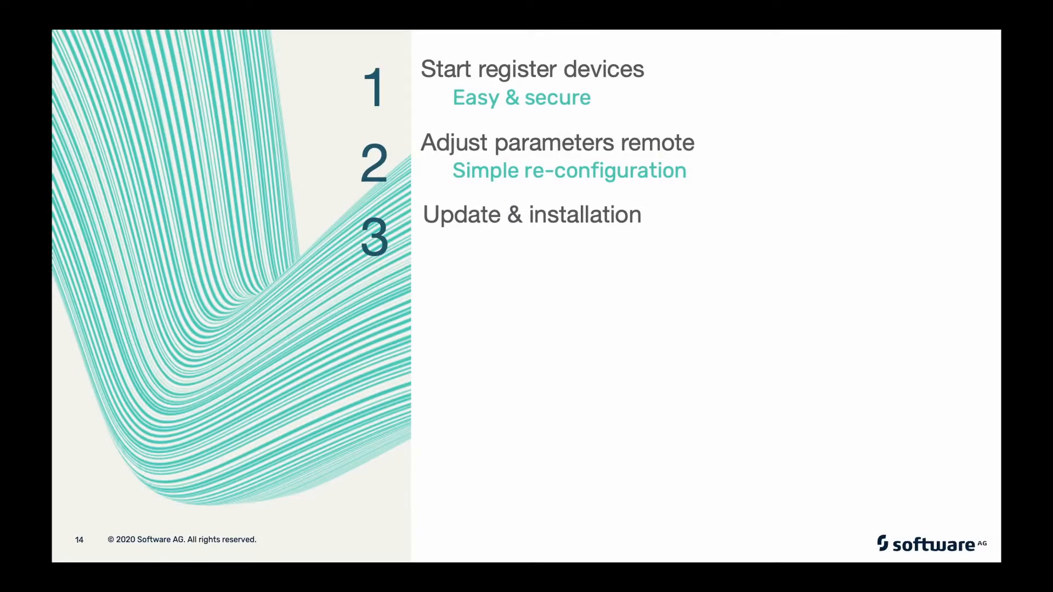
key(Right)
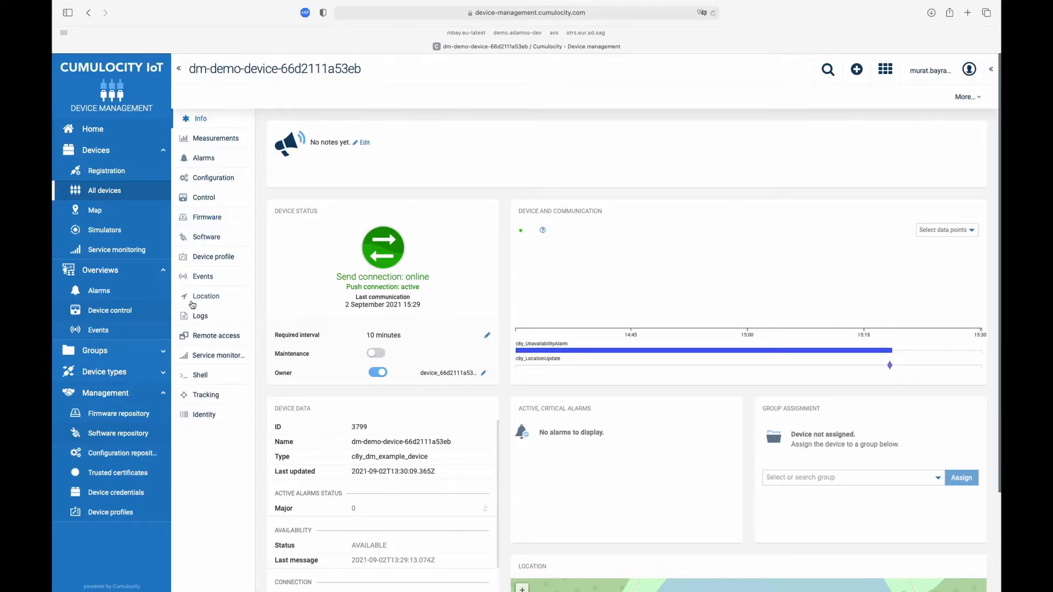
Step: In the installed software of dm-demo-device-66d2111a53eb, stage an update of apt to the version latest
click(206, 237)
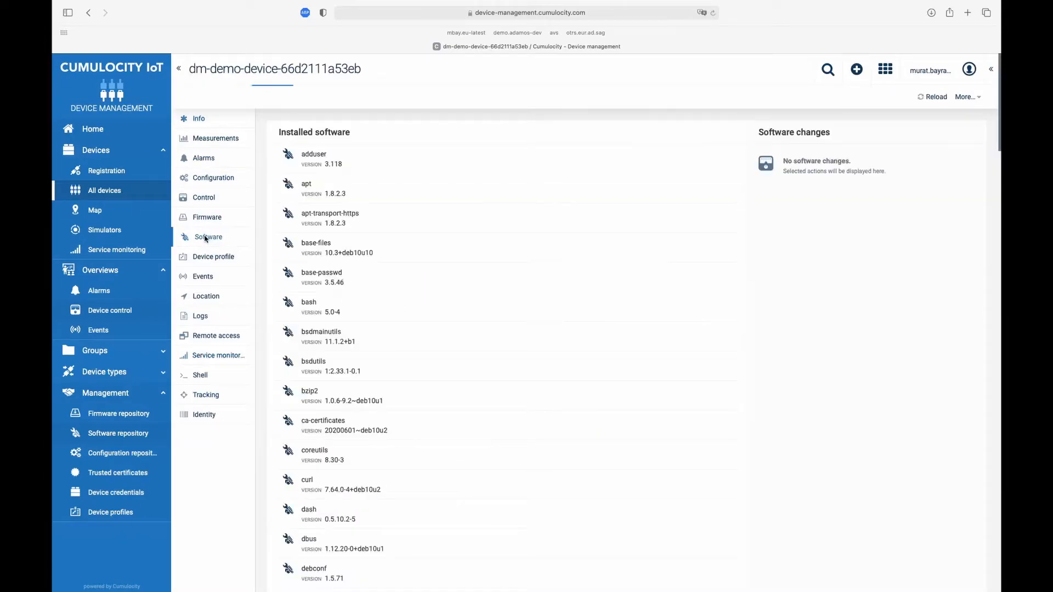
mouse_move(368, 146)
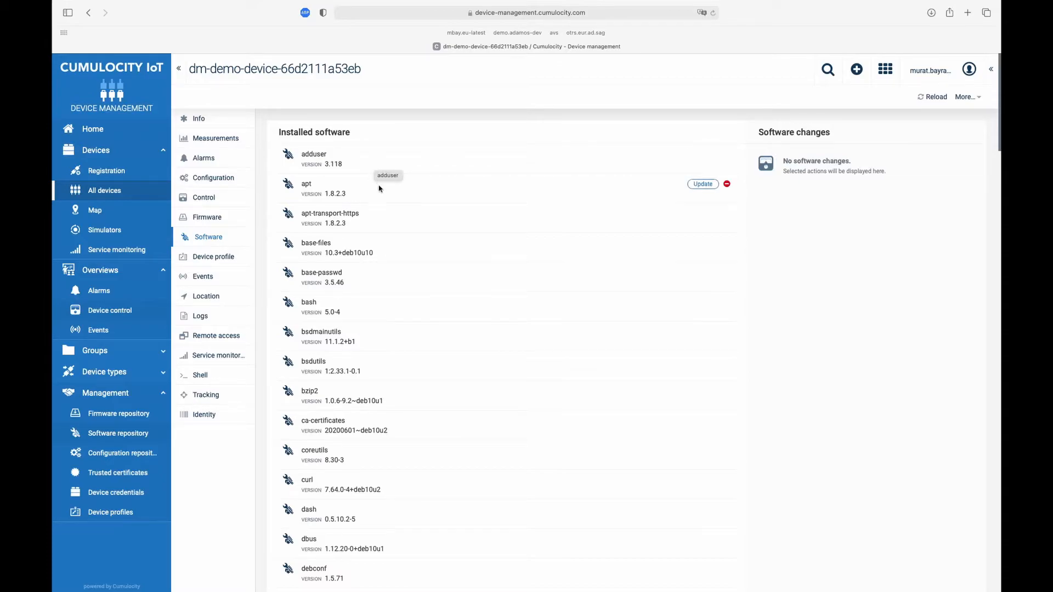
mouse_move(384, 207)
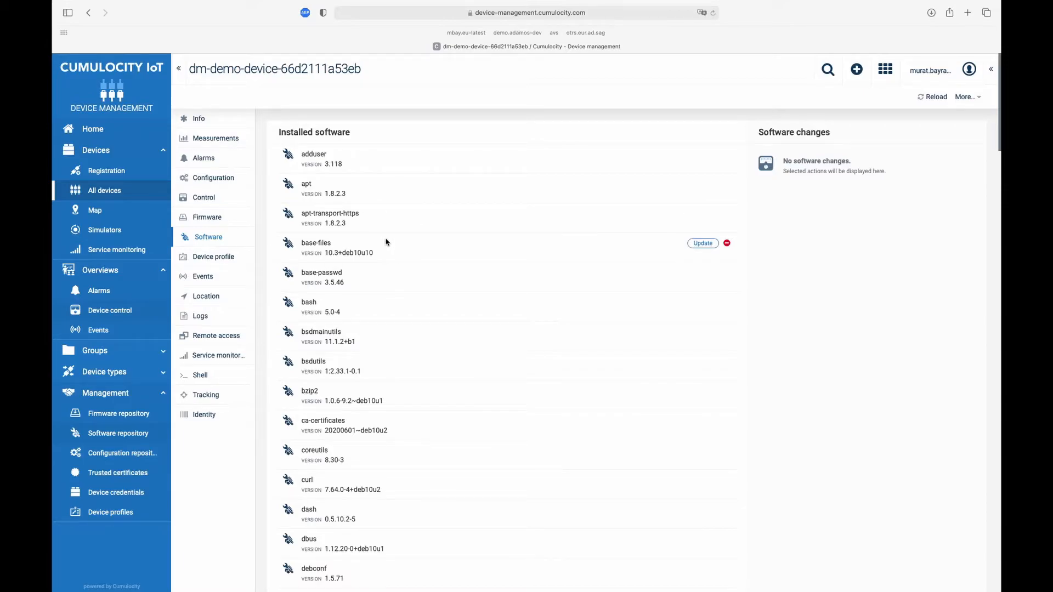
scroll(388, 238, down, 1)
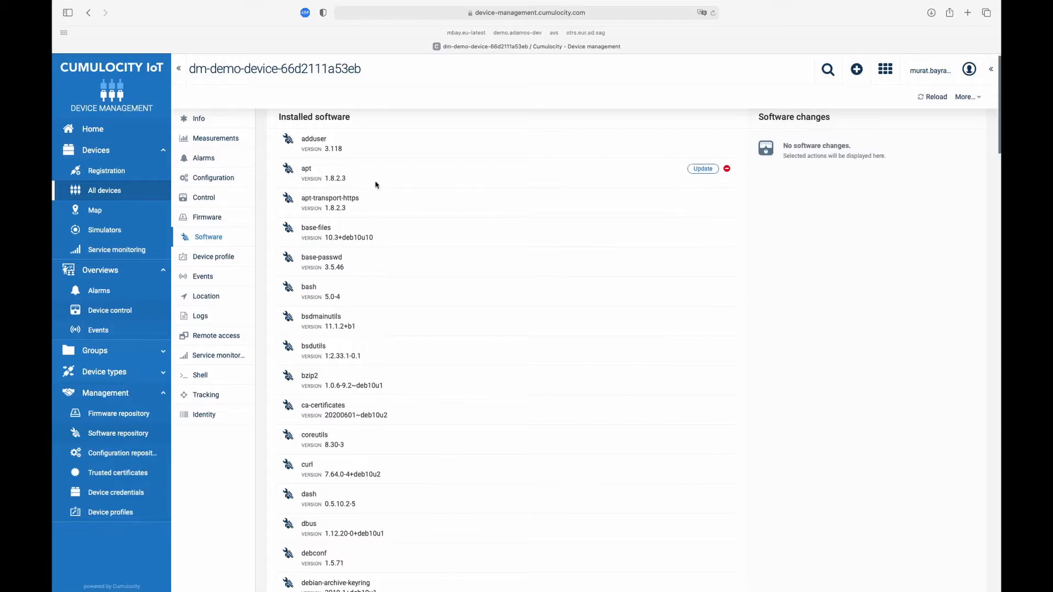
click(702, 170)
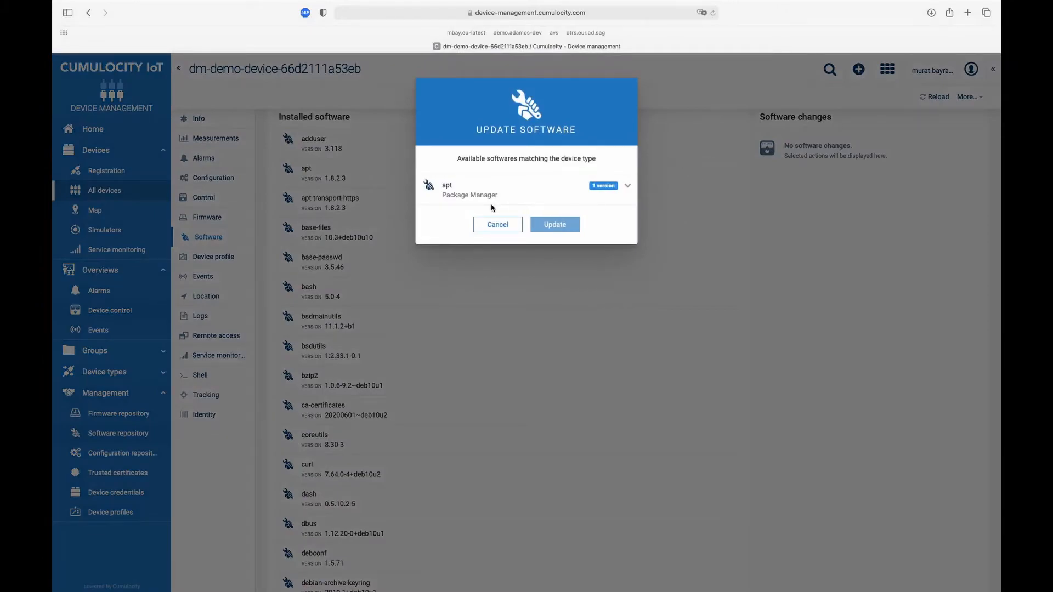
click(628, 186)
click(447, 223)
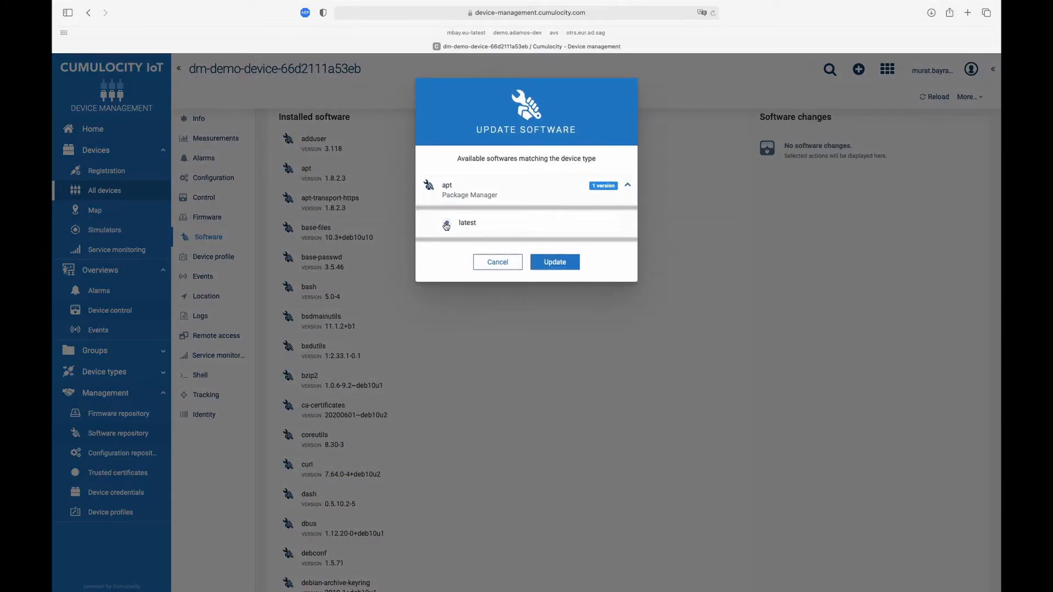
click(555, 263)
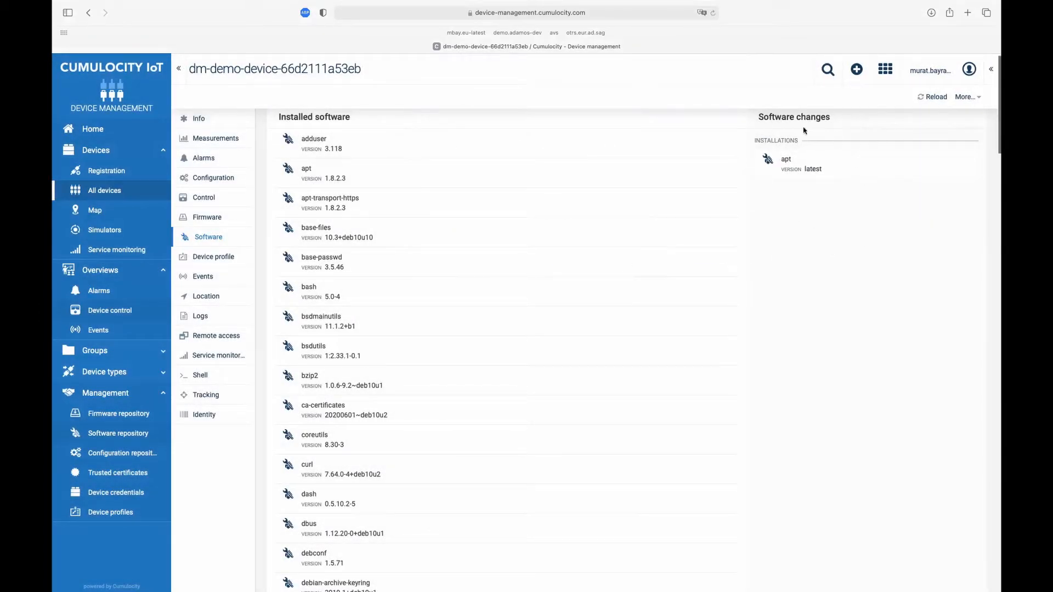
Step: Stage the installation of nano in version latest on the device
mouse_move(733, 169)
mouse_move(472, 389)
scroll(471, 390, down, 20)
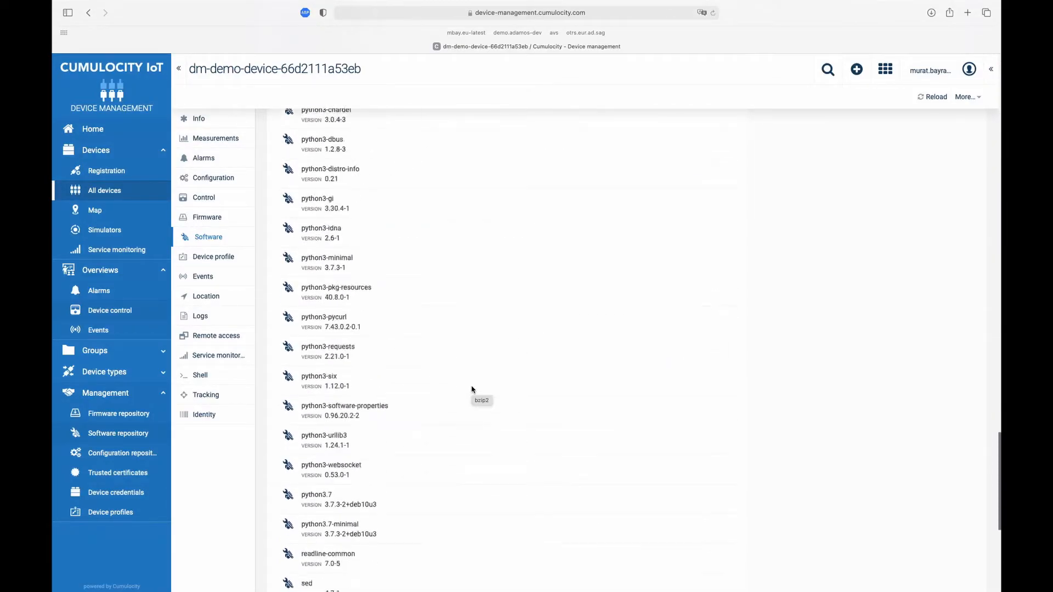
click(329, 575)
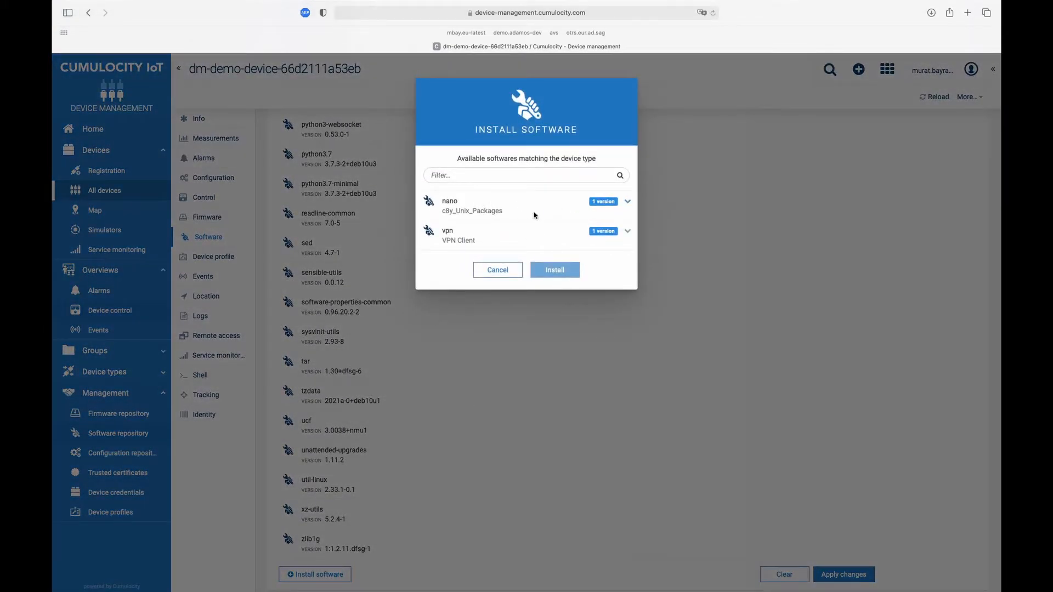
click(626, 201)
click(446, 239)
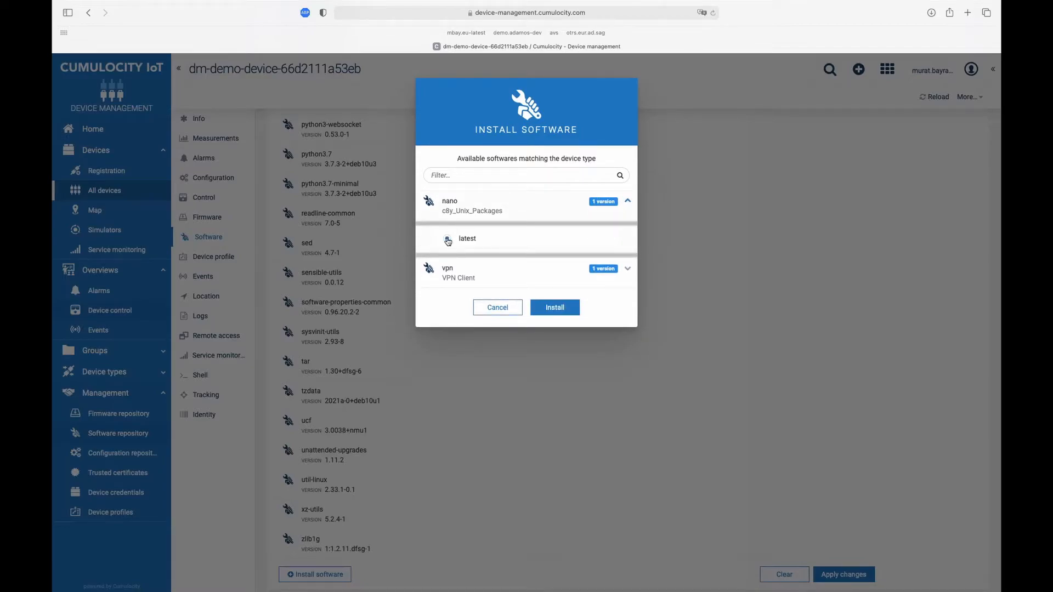
click(549, 308)
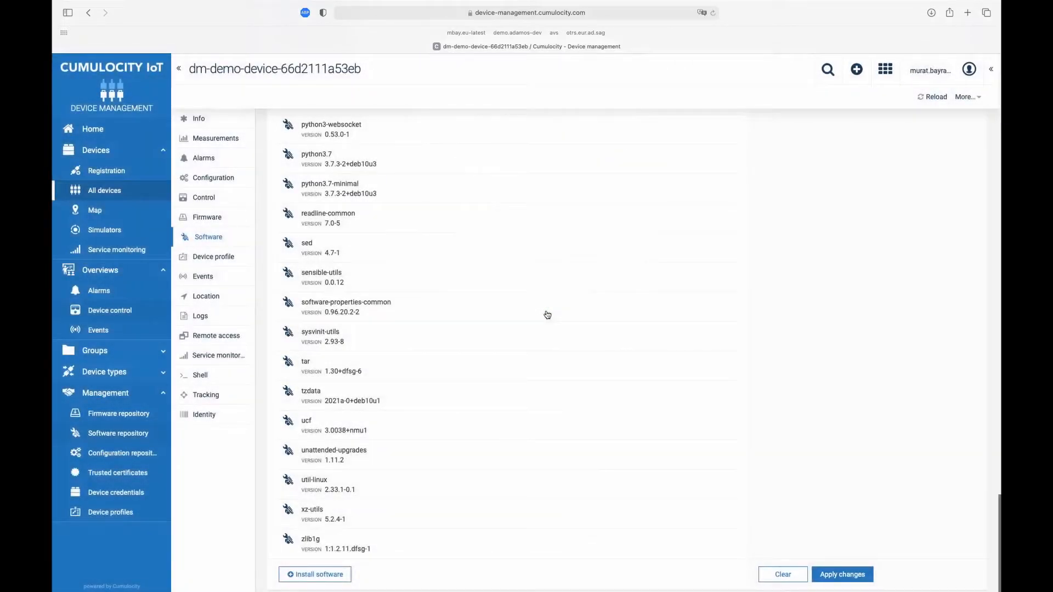
Step: Check the staged apt and nano installations and apply these software changes to the device
scroll(645, 350, up, 20)
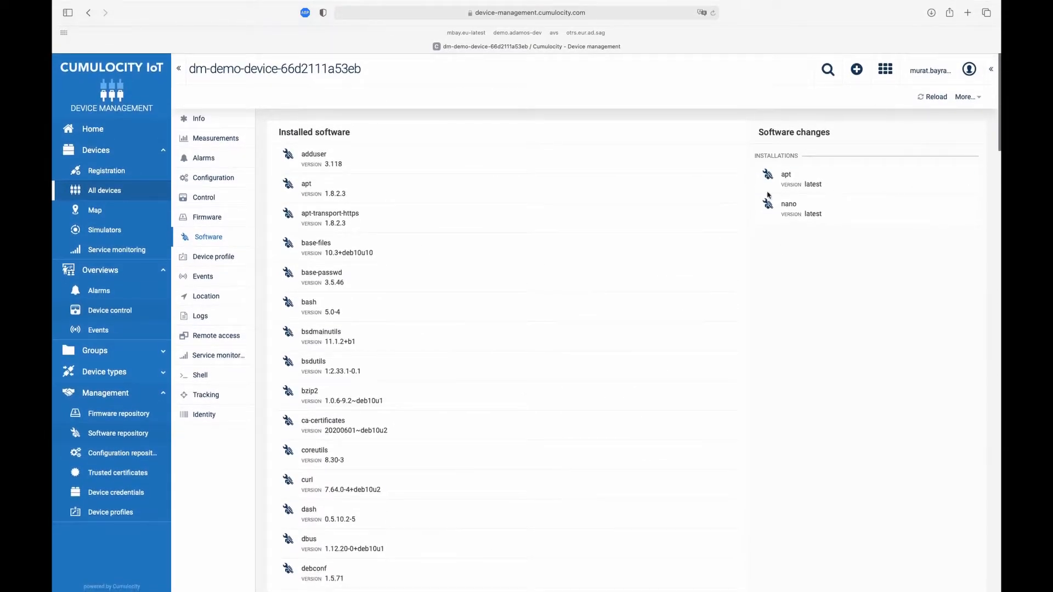
mouse_move(820, 198)
mouse_move(813, 179)
click(726, 156)
scroll(824, 286, down, 20)
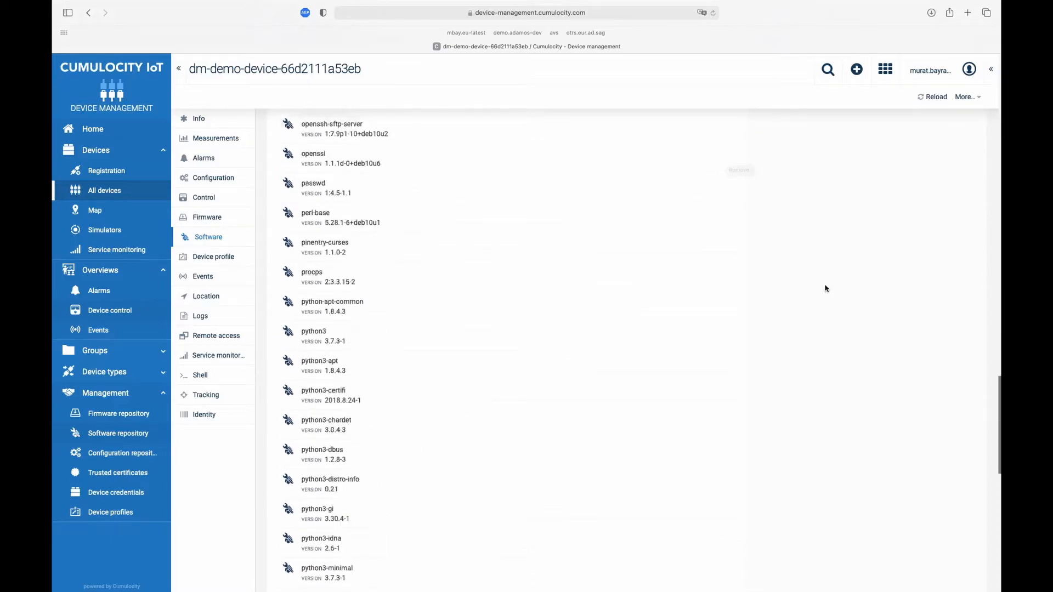
scroll(842, 575, up, 10)
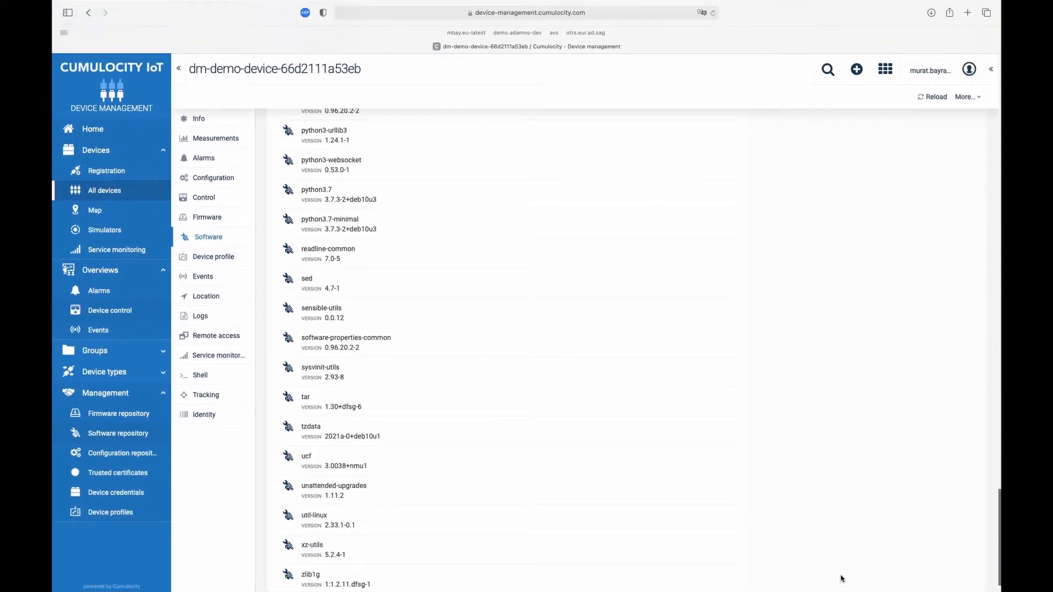
scroll(551, 268, up, 10)
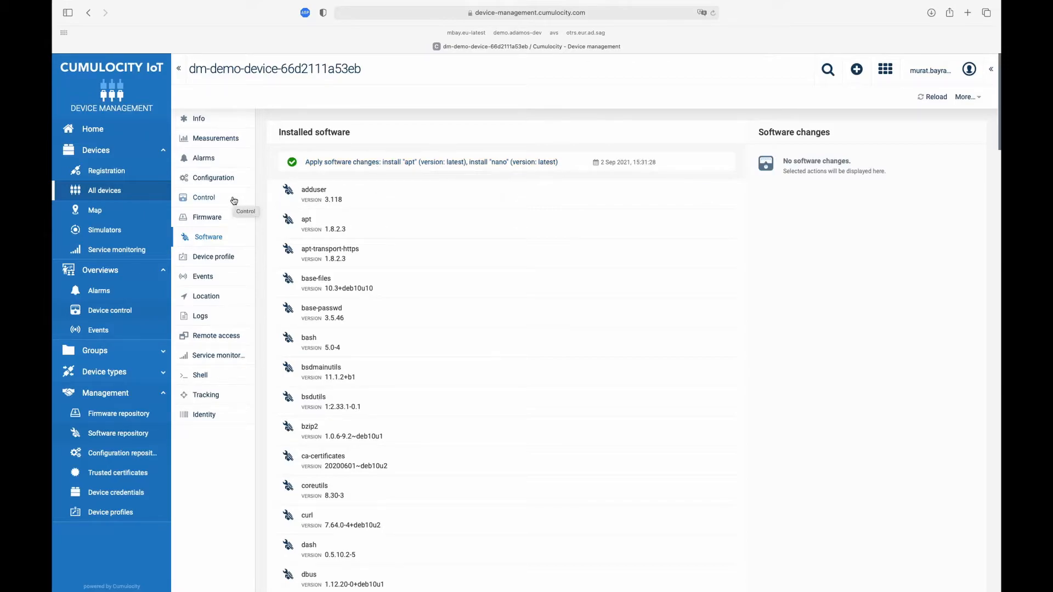
Step: Examine the details and change history of the device's apt and nano software operation
click(214, 200)
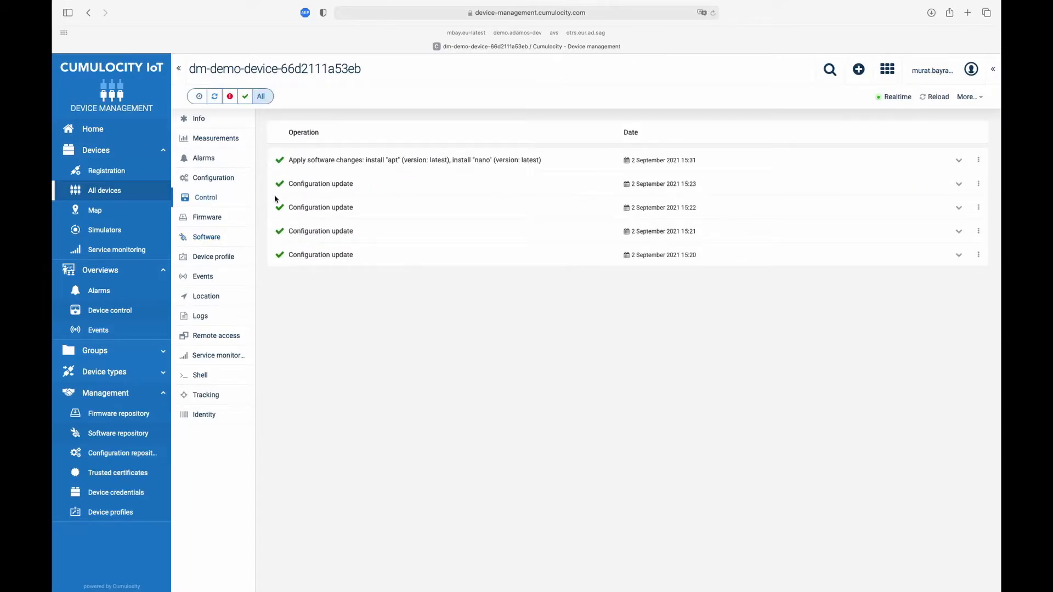
click(958, 160)
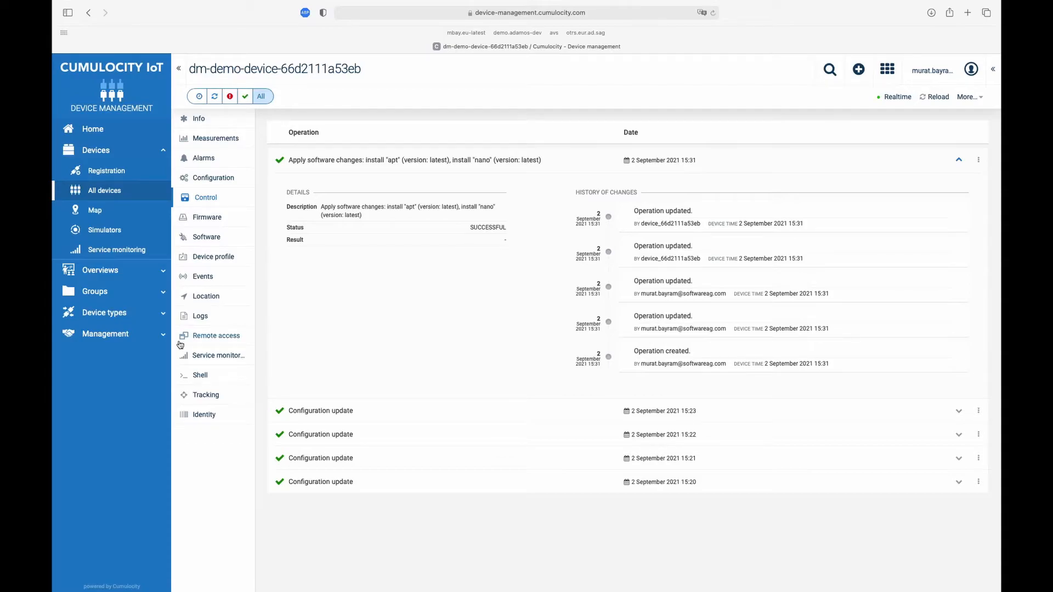
Step: Review the software repository and the form for adding new software, then close the form without adding anything
click(134, 336)
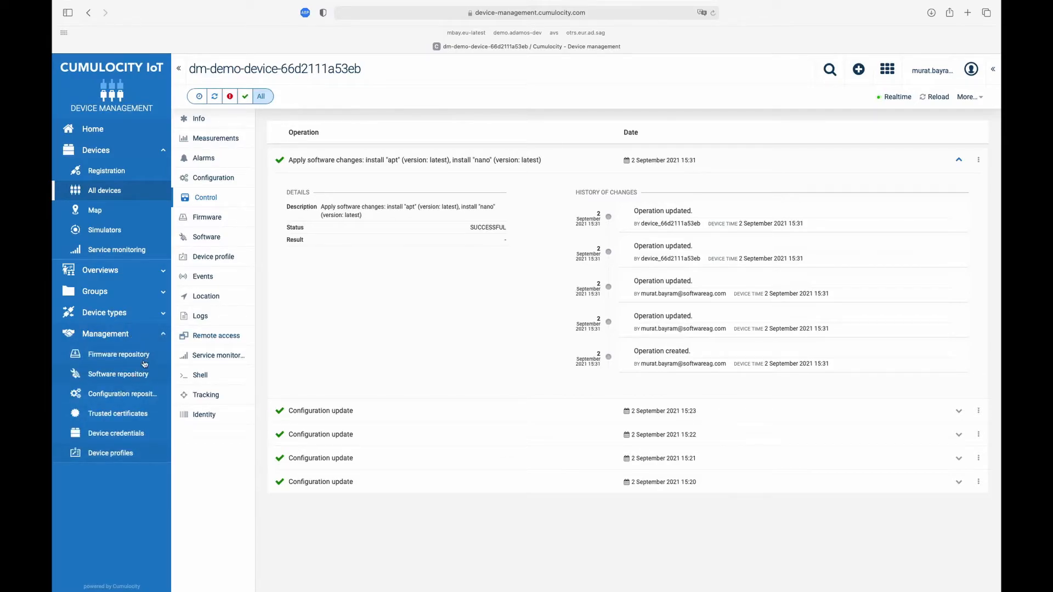
click(116, 375)
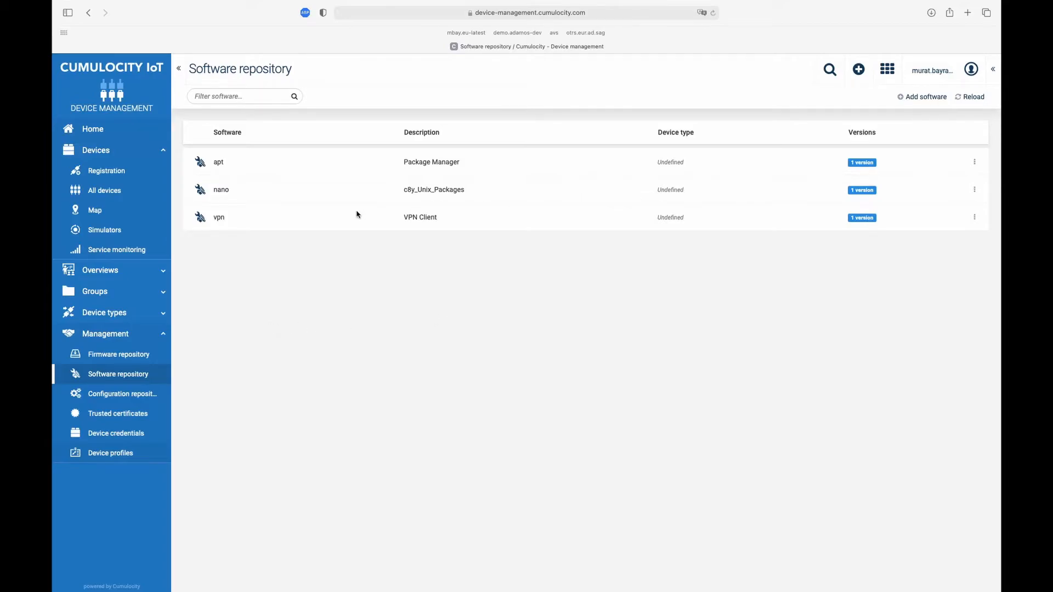
click(933, 97)
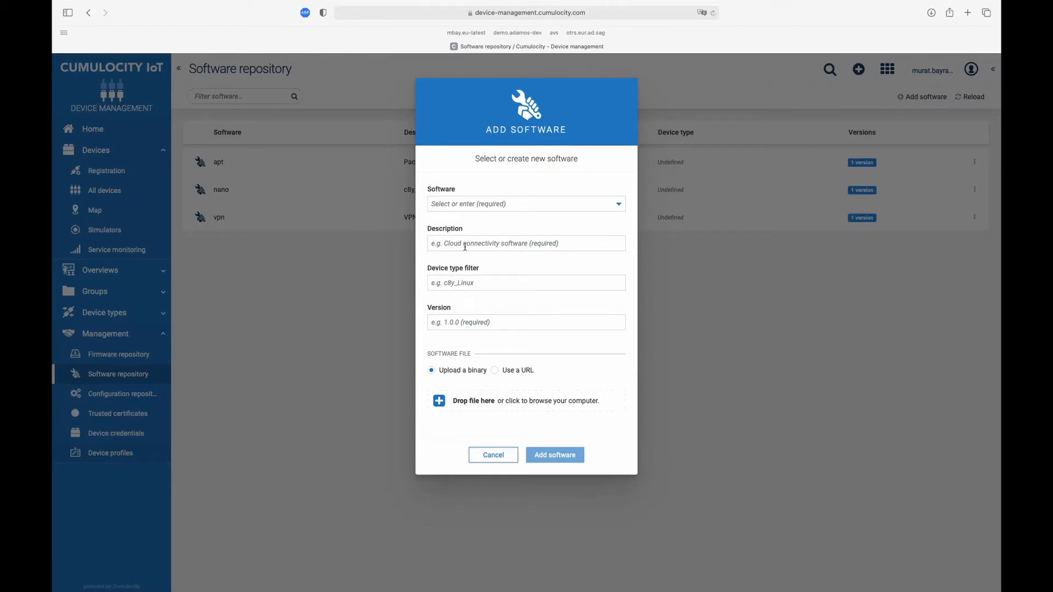
click(487, 455)
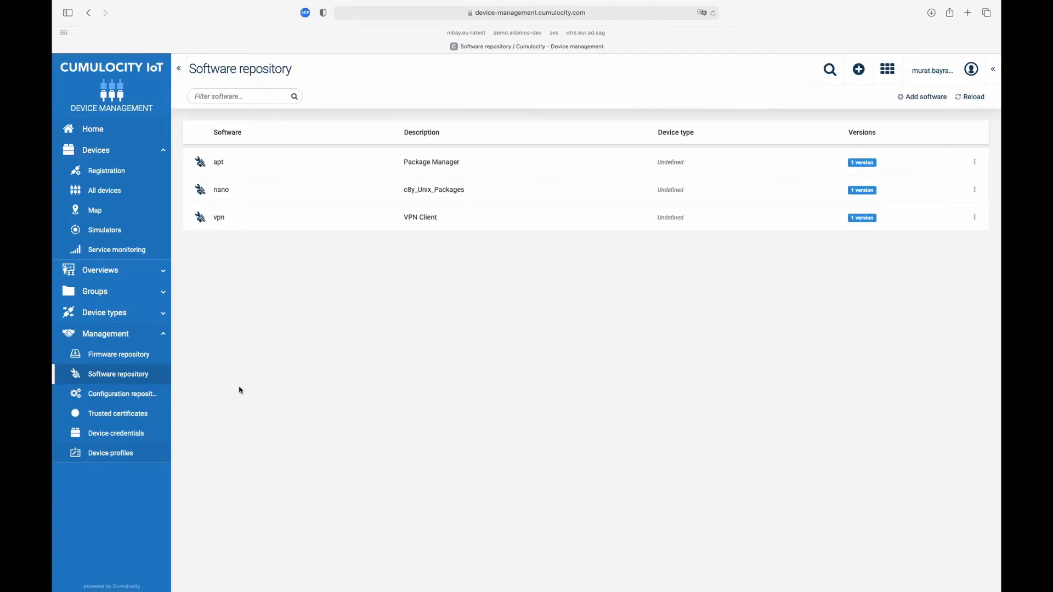
Step: Create a device profile named Demo without specifying a device type
click(121, 458)
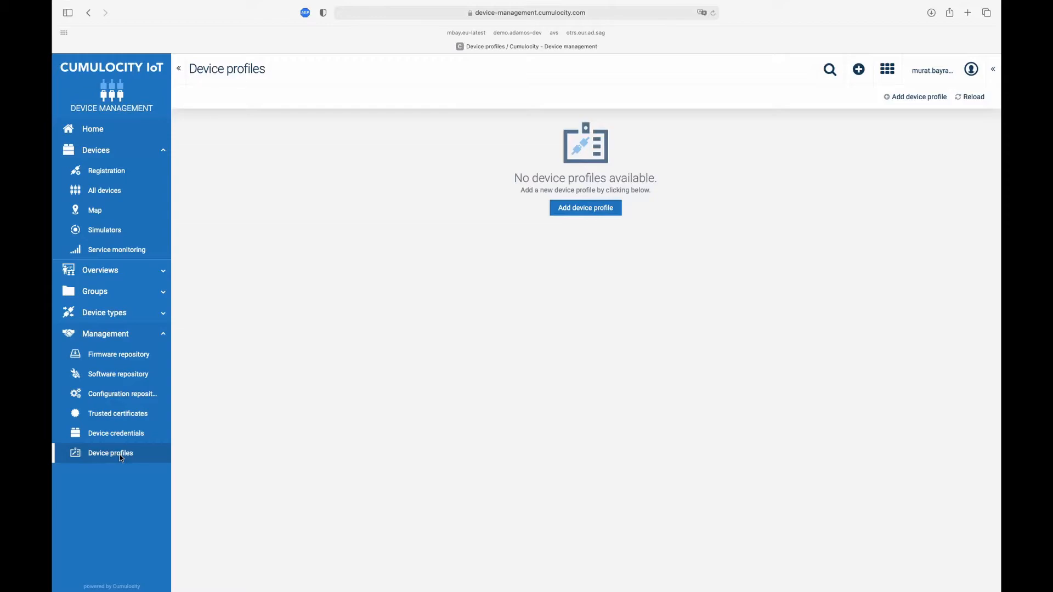
click(594, 210)
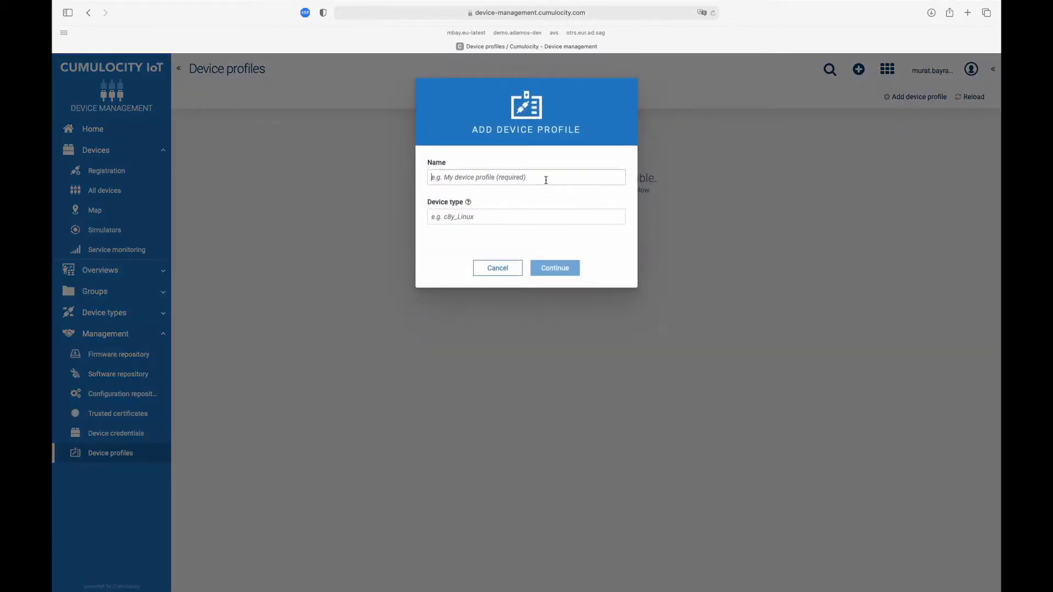
click(546, 179)
text(Demo)
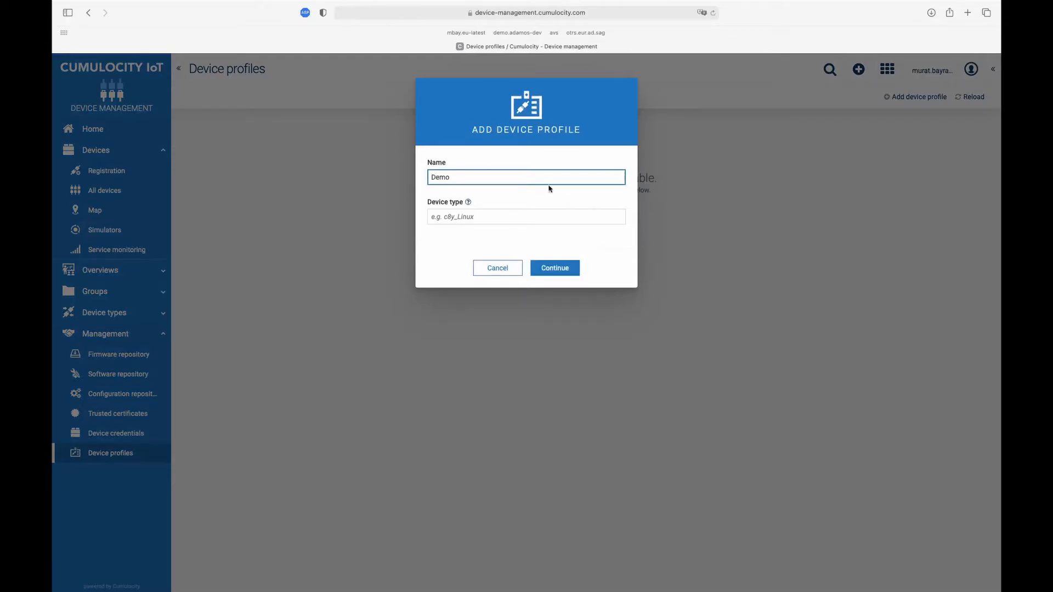
click(567, 273)
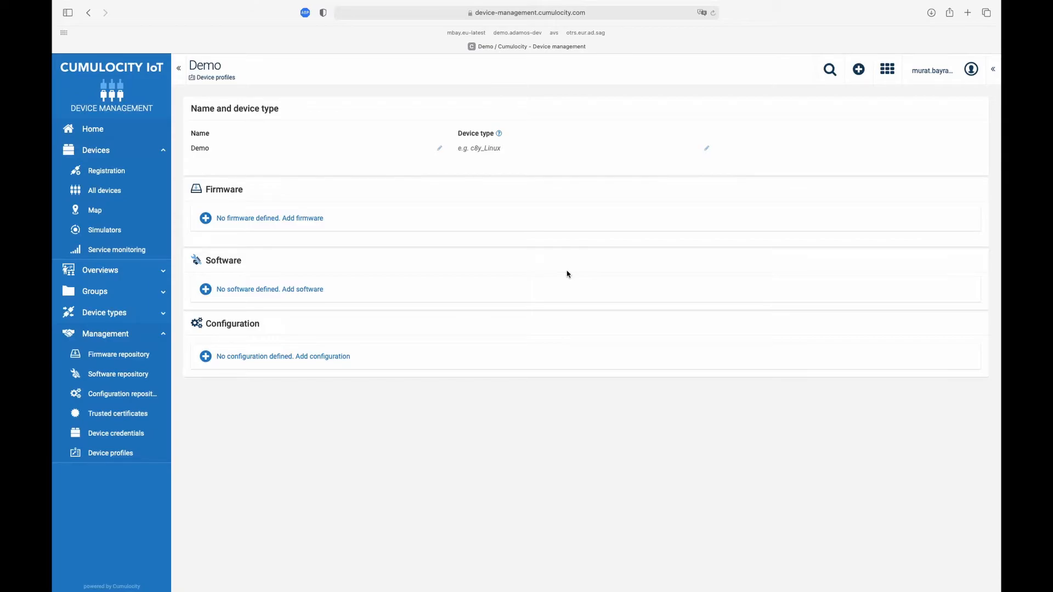
Step: Add the latest versions of the nano and apt software to the Demo device profile
click(301, 289)
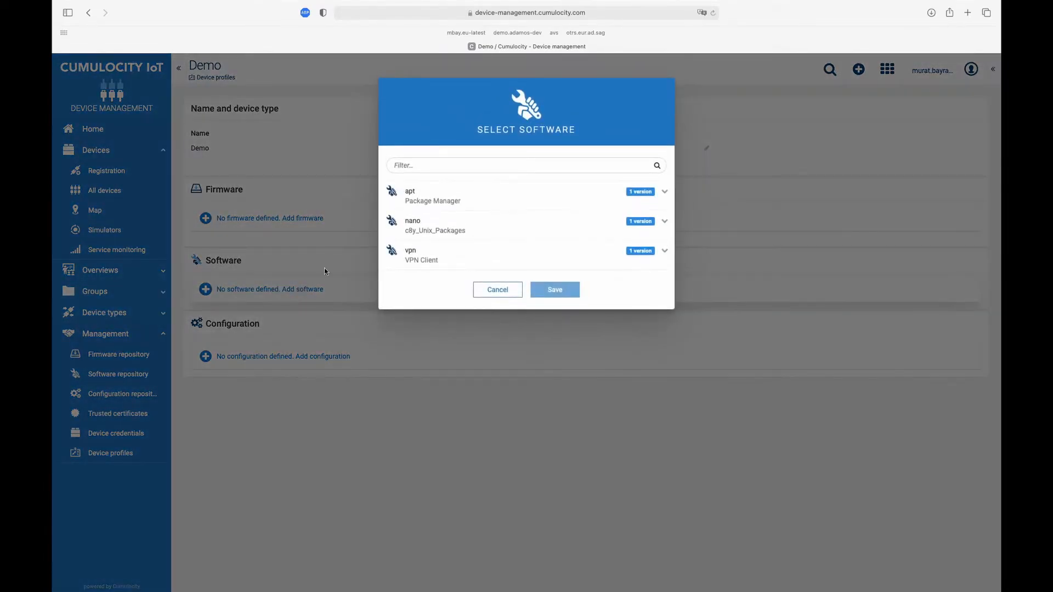
click(664, 221)
click(408, 258)
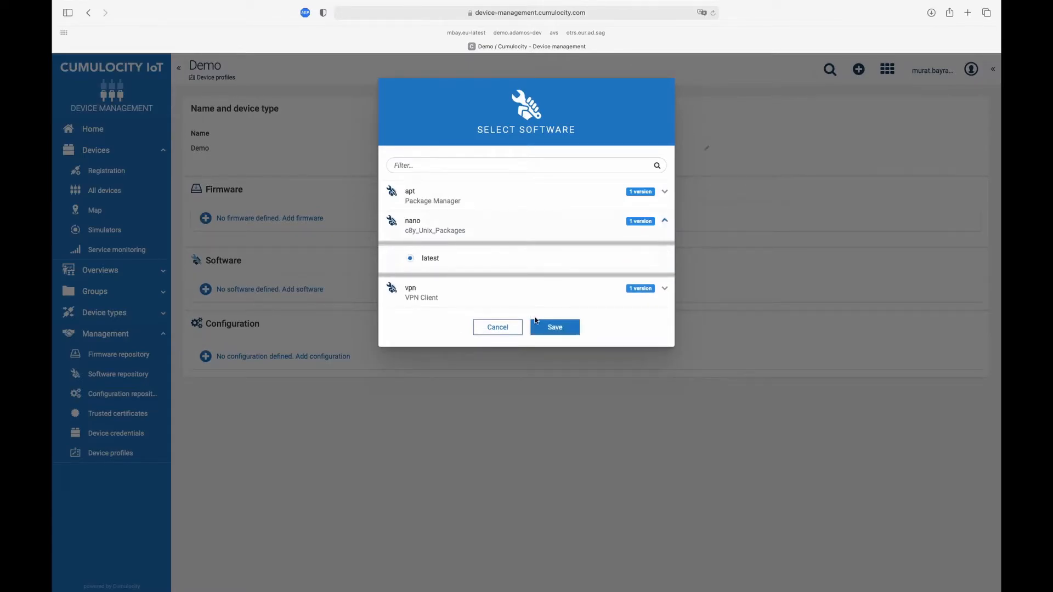
click(554, 327)
click(307, 311)
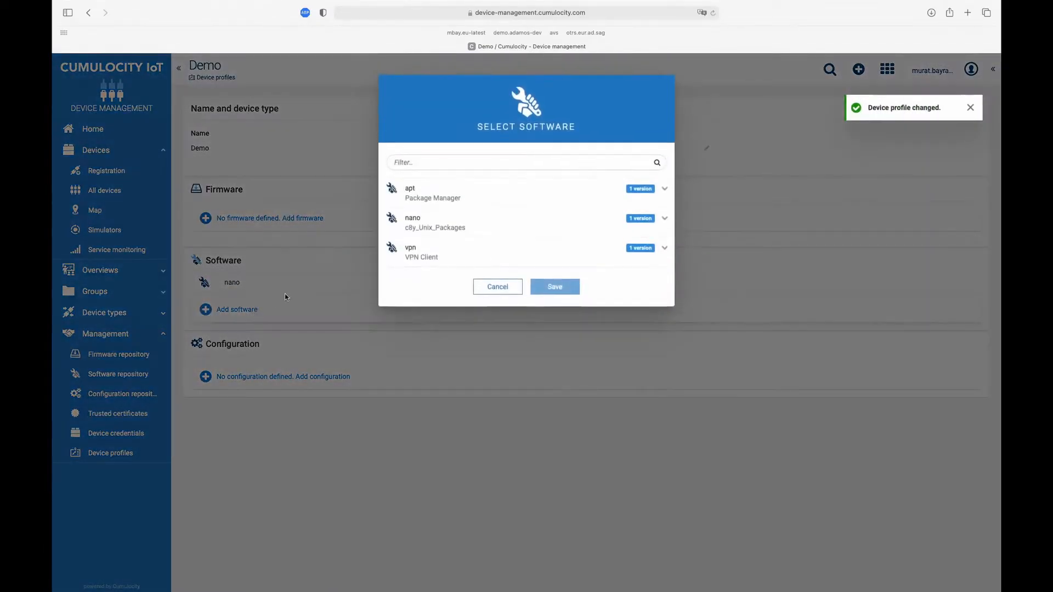
click(673, 193)
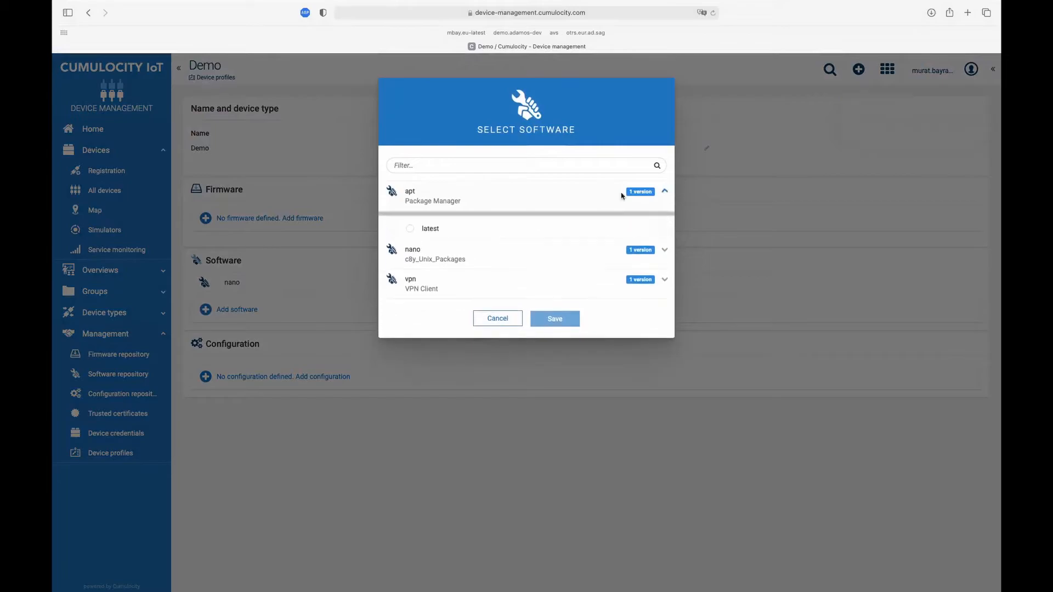
click(410, 228)
click(546, 325)
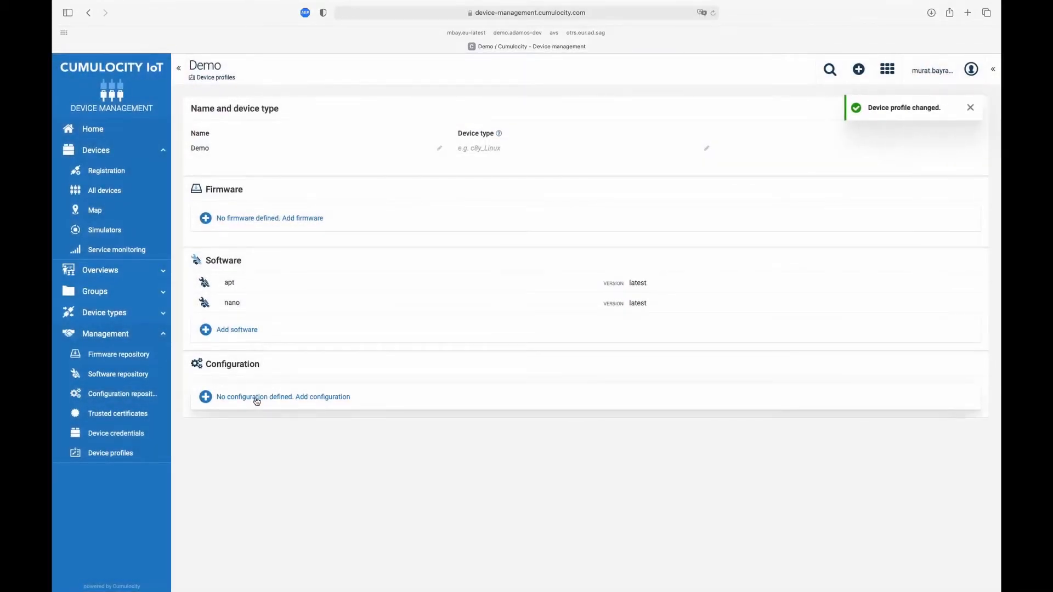
Step: Add the Firewall configuration of type firewall and the hosts configuration of type ssh to the Demo device profile
click(256, 398)
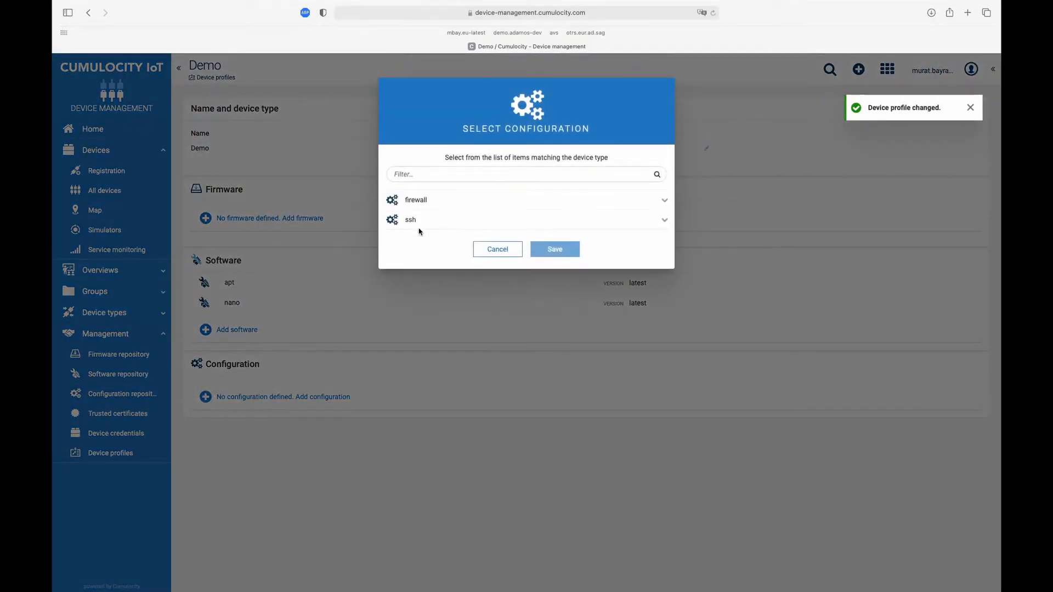
click(662, 200)
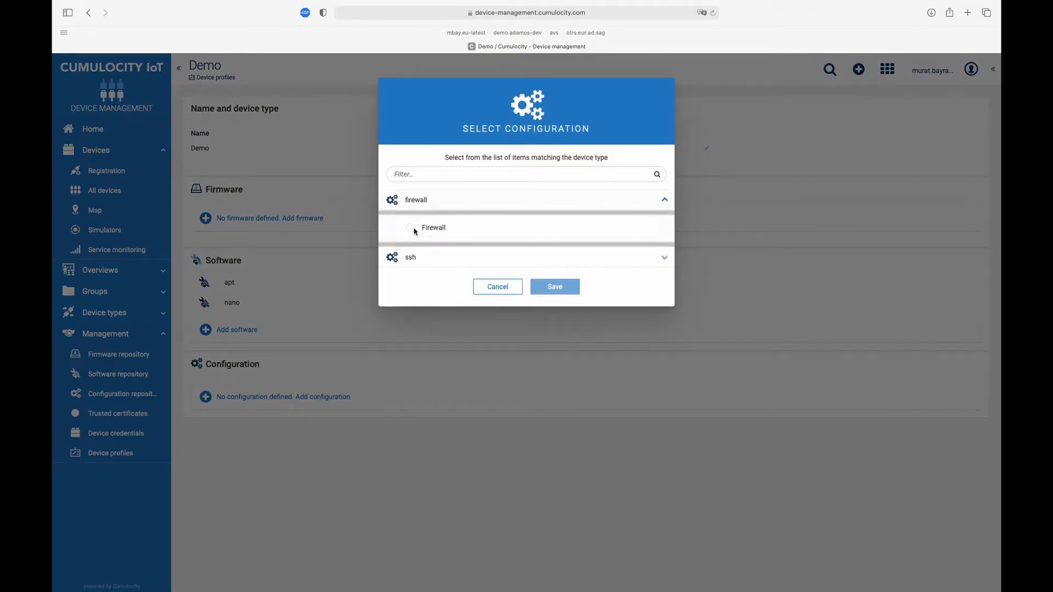
click(410, 227)
click(543, 294)
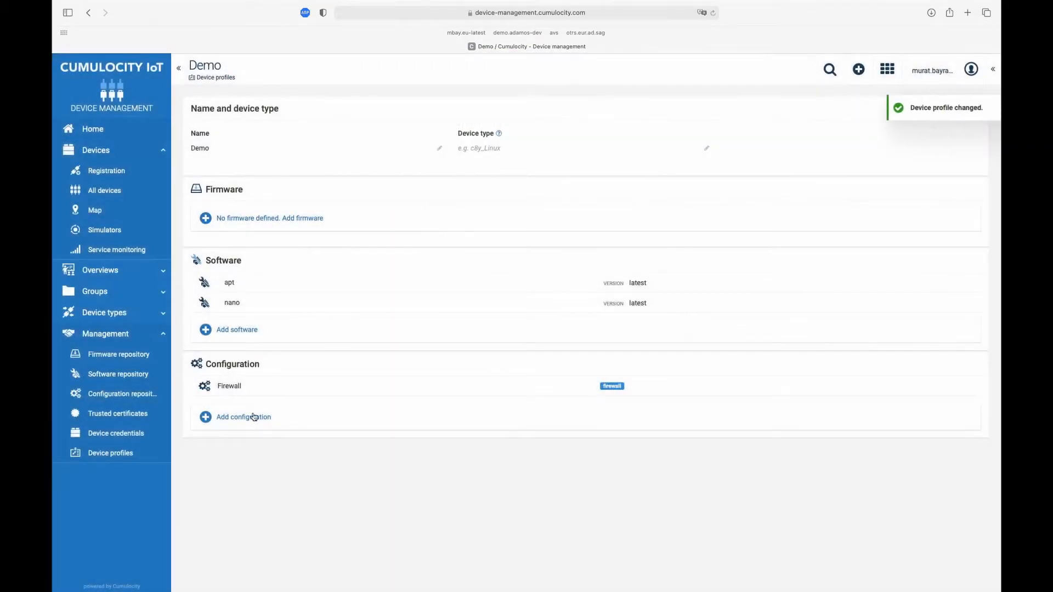
click(253, 417)
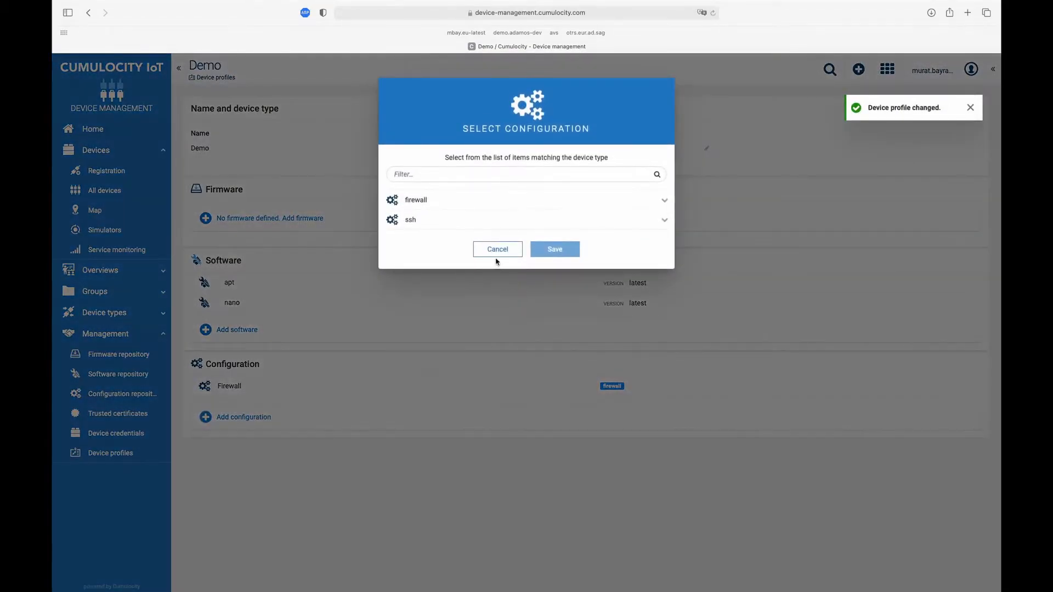
click(664, 219)
click(410, 248)
click(555, 286)
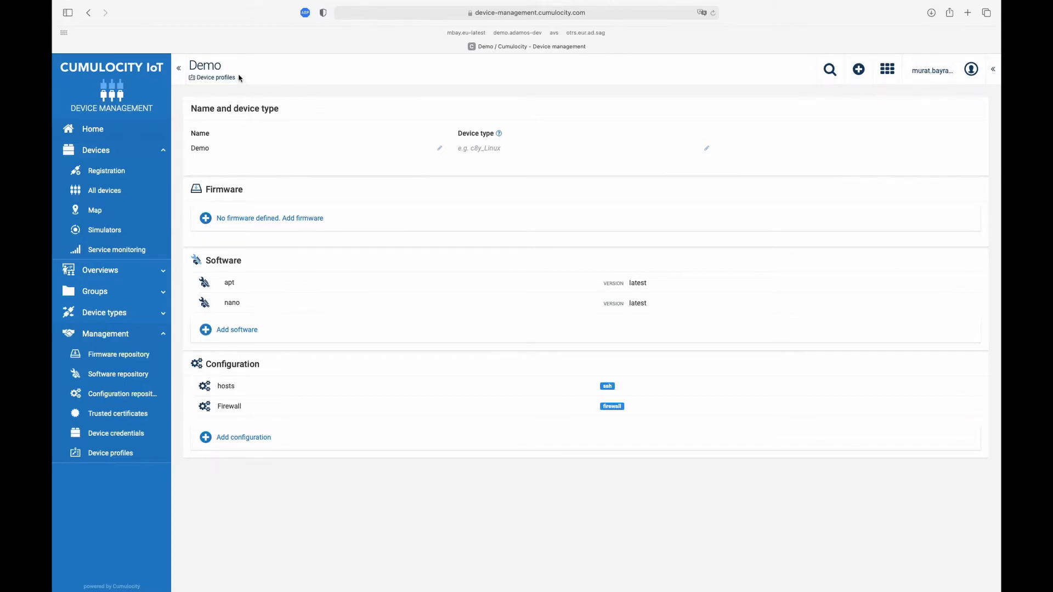
Step: Select the Demo profile for the registered demo device and compare it with the currently installed software and configurations
click(113, 189)
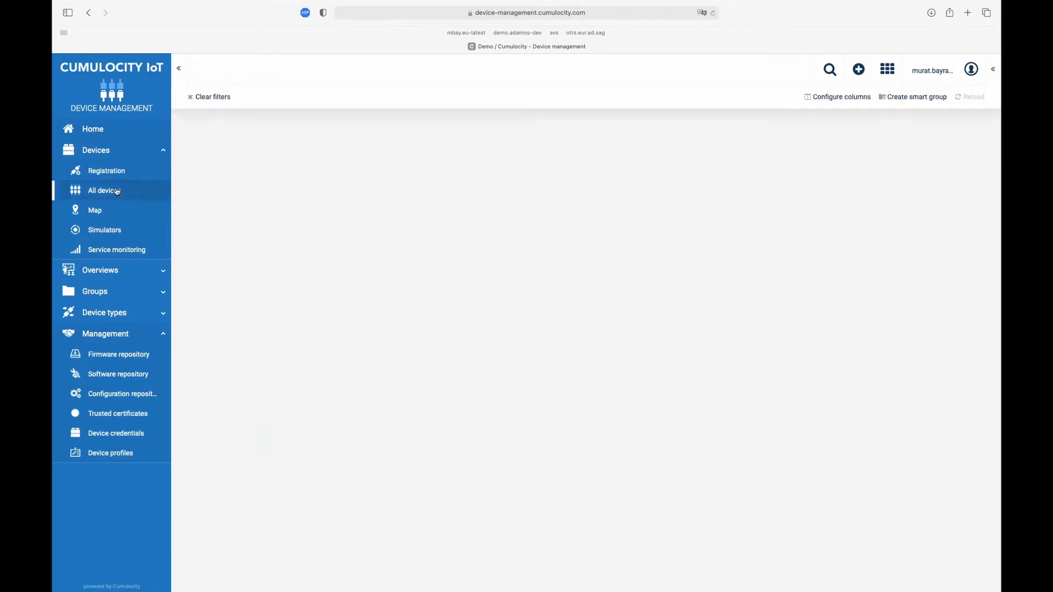
click(286, 159)
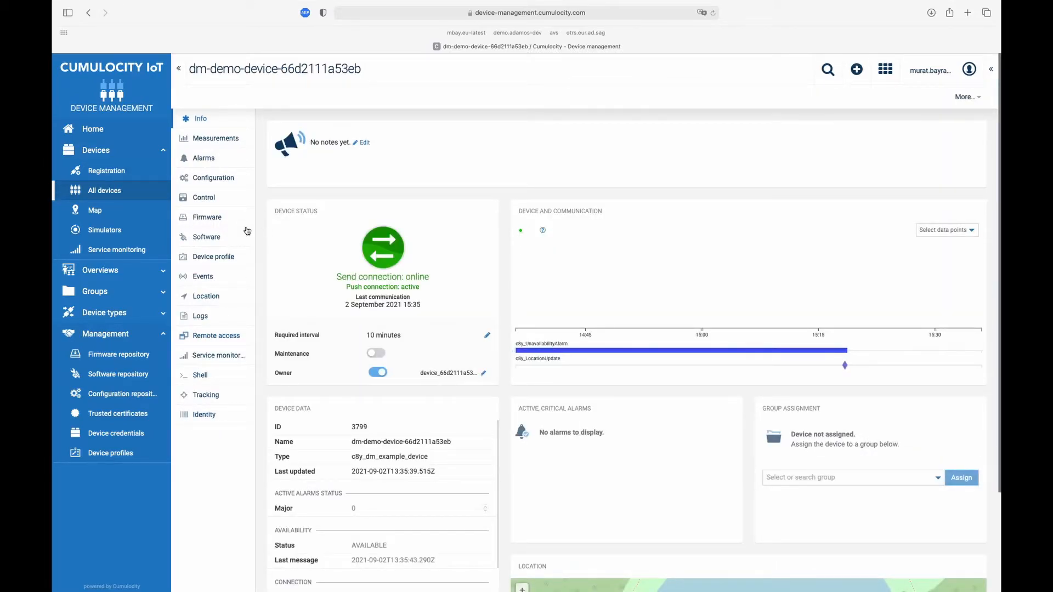
click(208, 258)
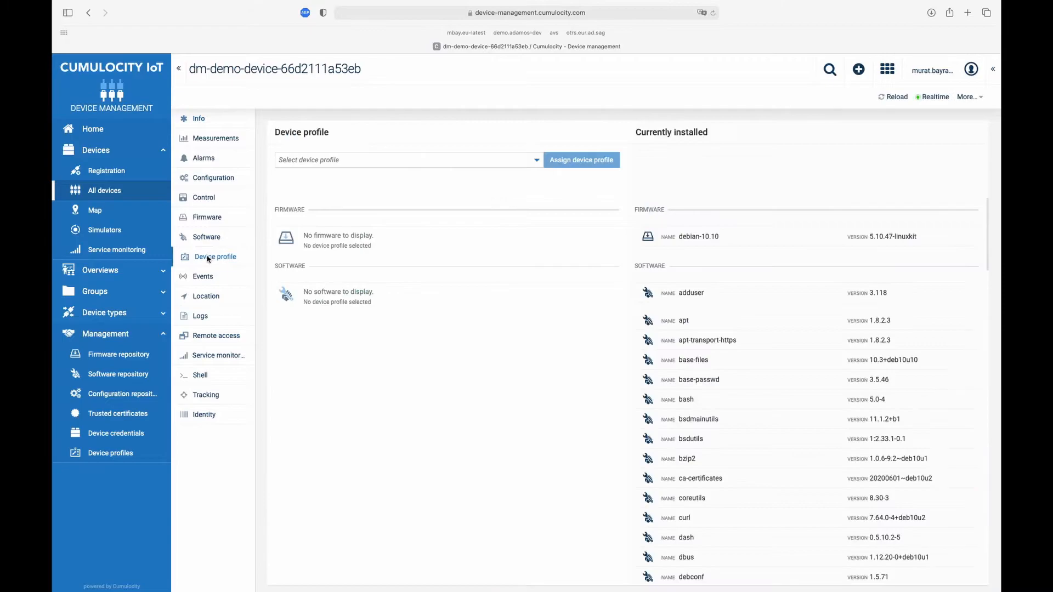
click(495, 162)
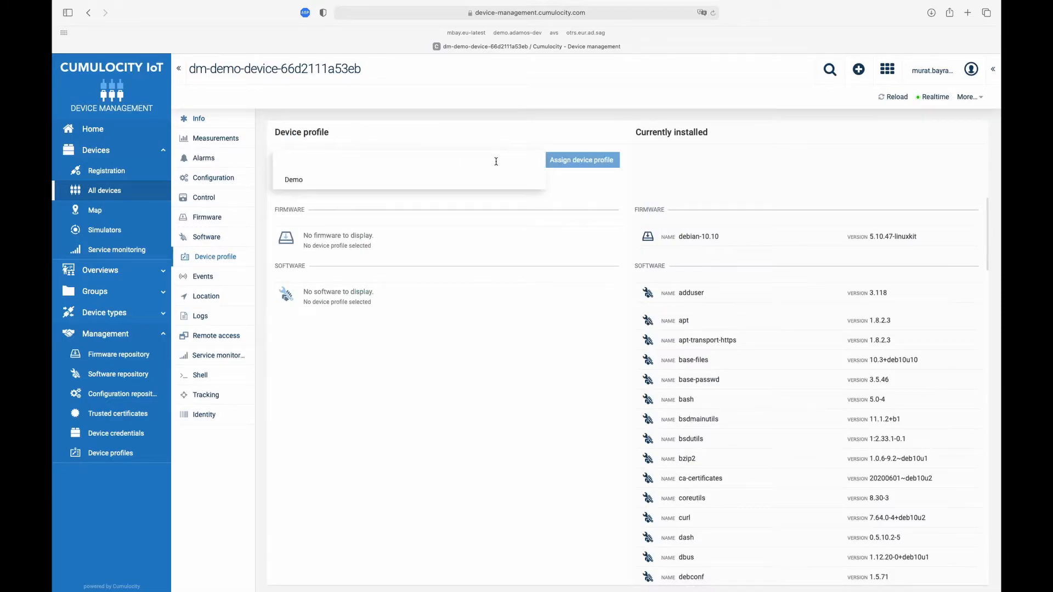
click(294, 181)
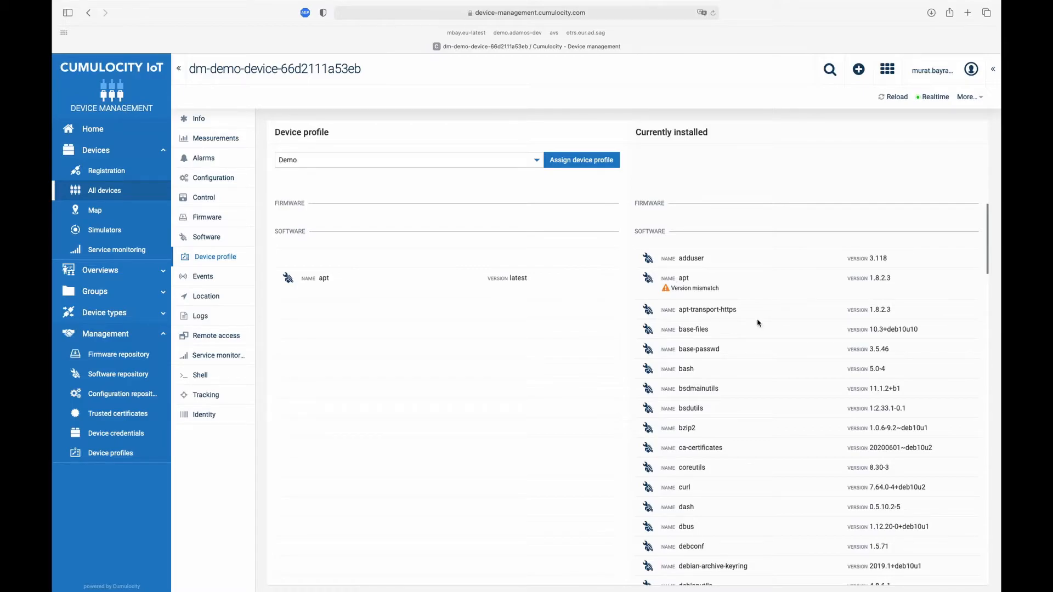
scroll(630, 329, down, 15)
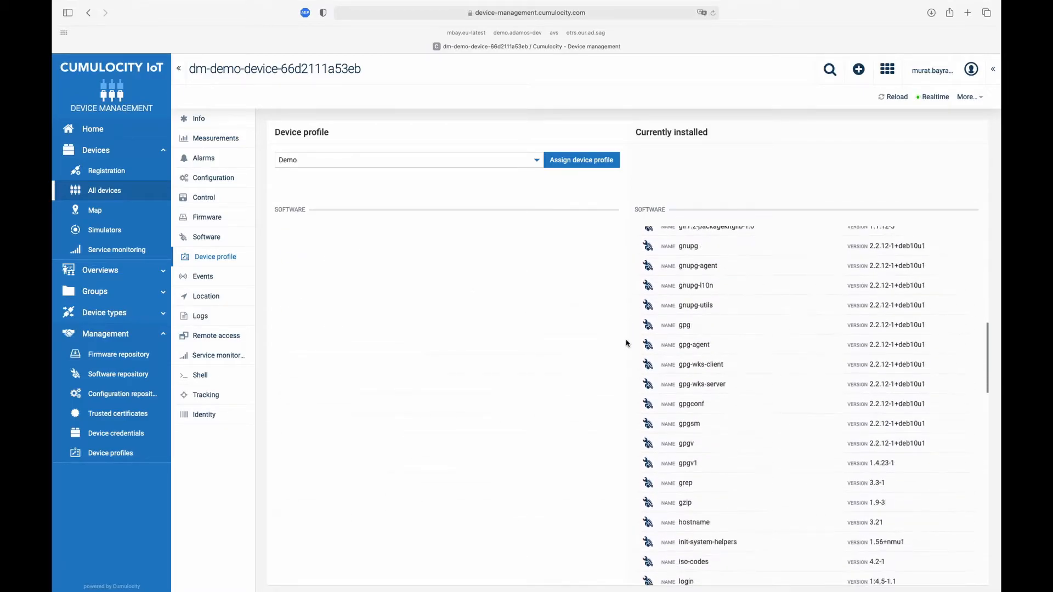
scroll(601, 499, down, 15)
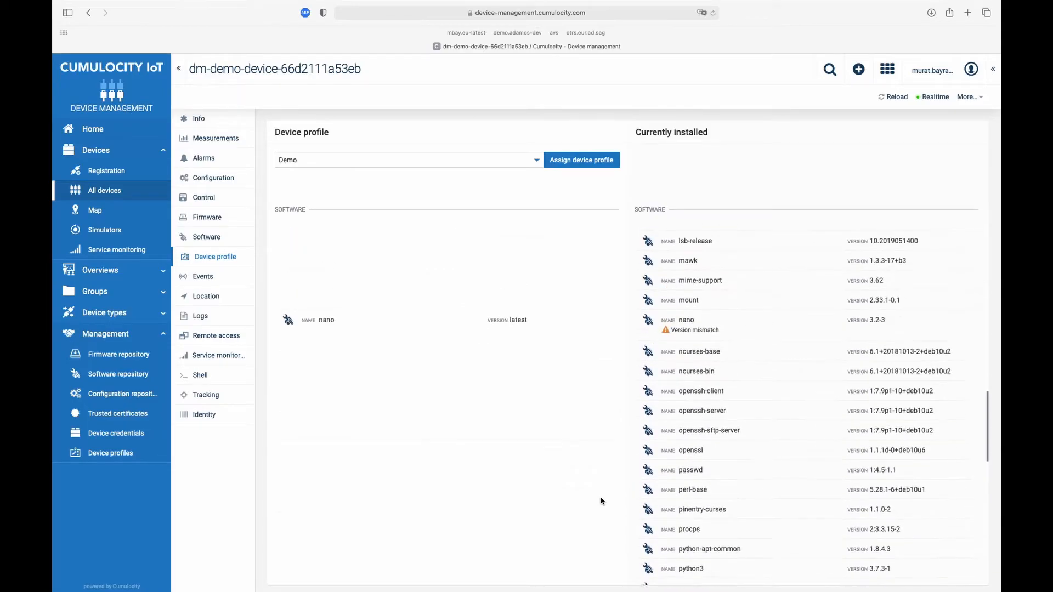
scroll(581, 333, down, 15)
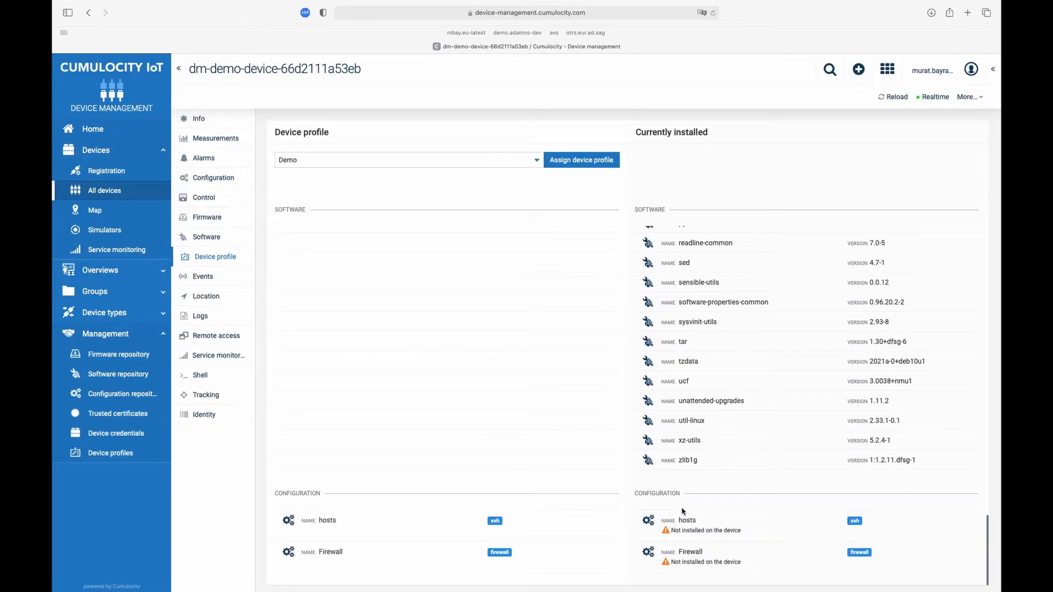
scroll(658, 417, up, 15)
Step: Assign the Demo profile to the device and examine the details and change history of the assignment operation
click(589, 164)
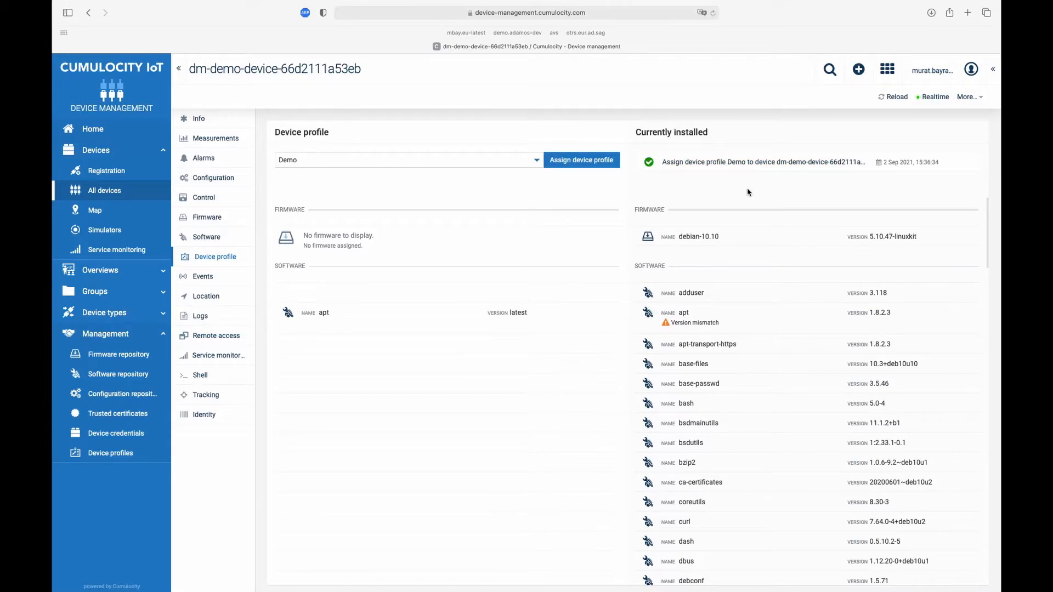
click(214, 198)
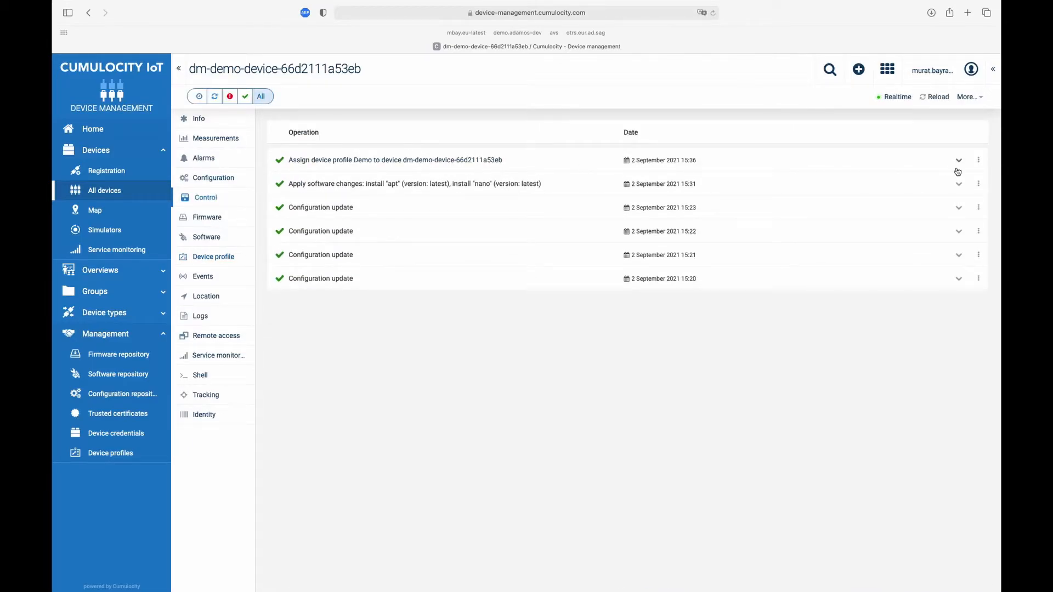
click(958, 163)
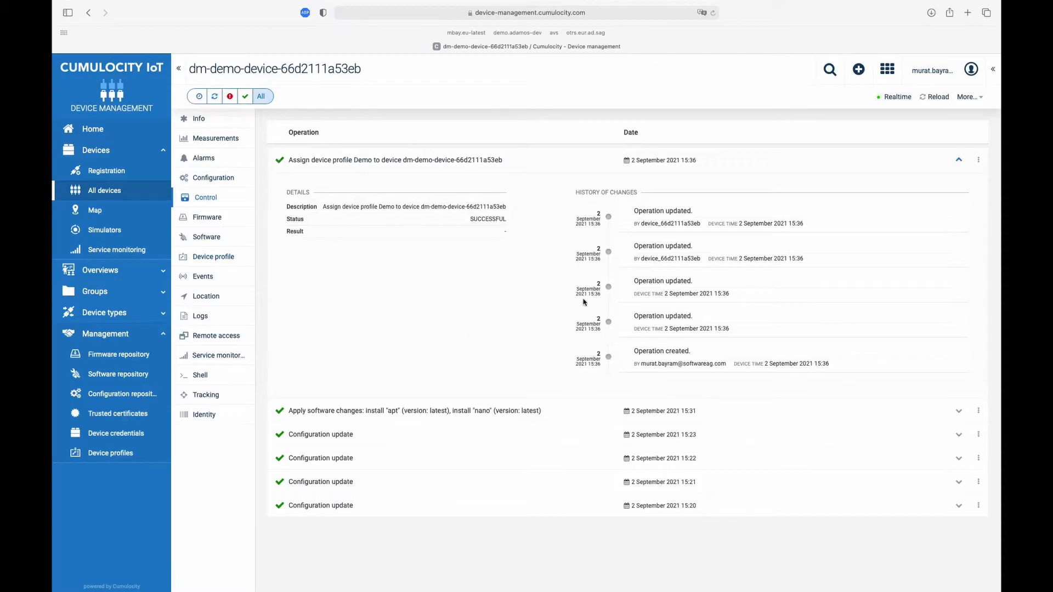
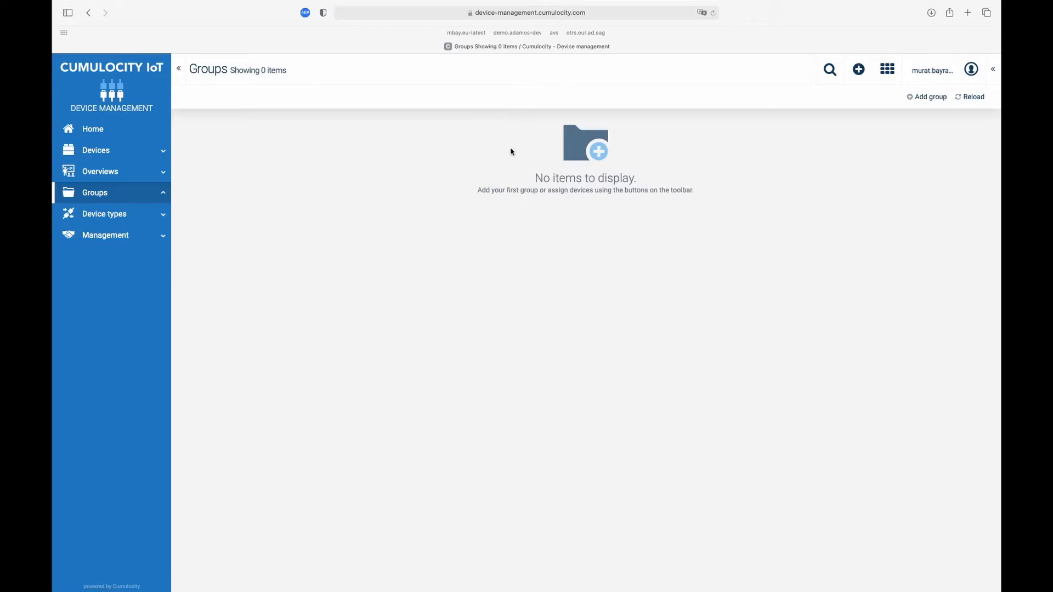
Step: Create two top-level device groups named Site A and Site B
click(927, 97)
click(904, 123)
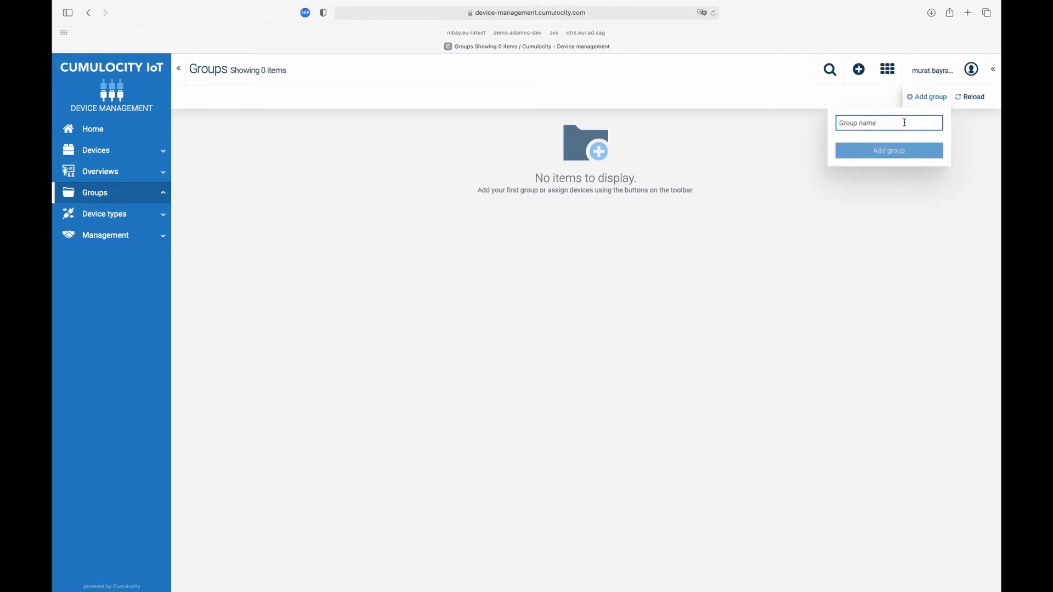
text(Site A)
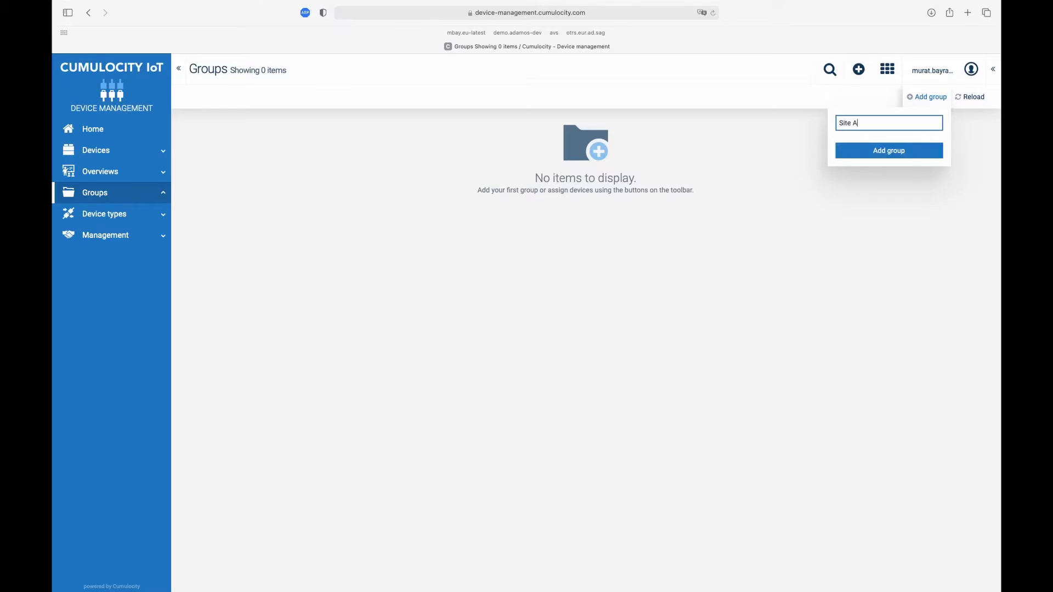
click(937, 154)
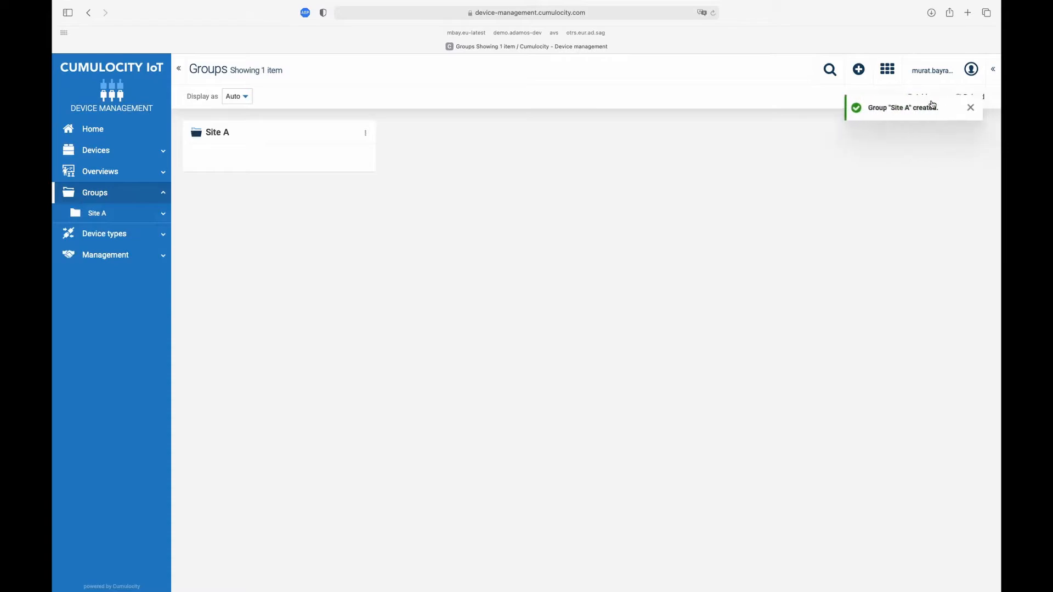
click(930, 98)
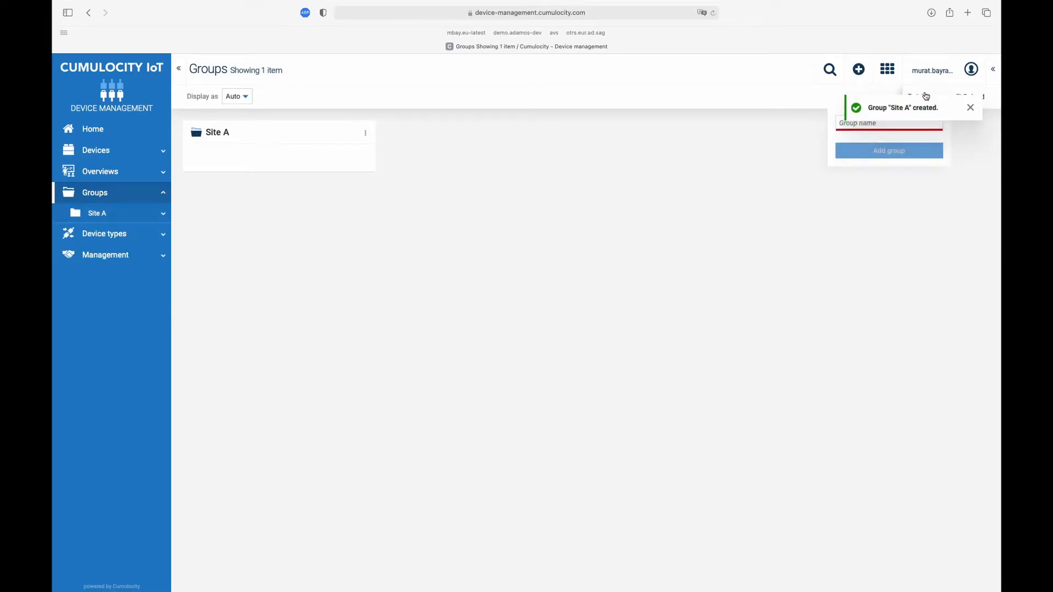
text(Site B)
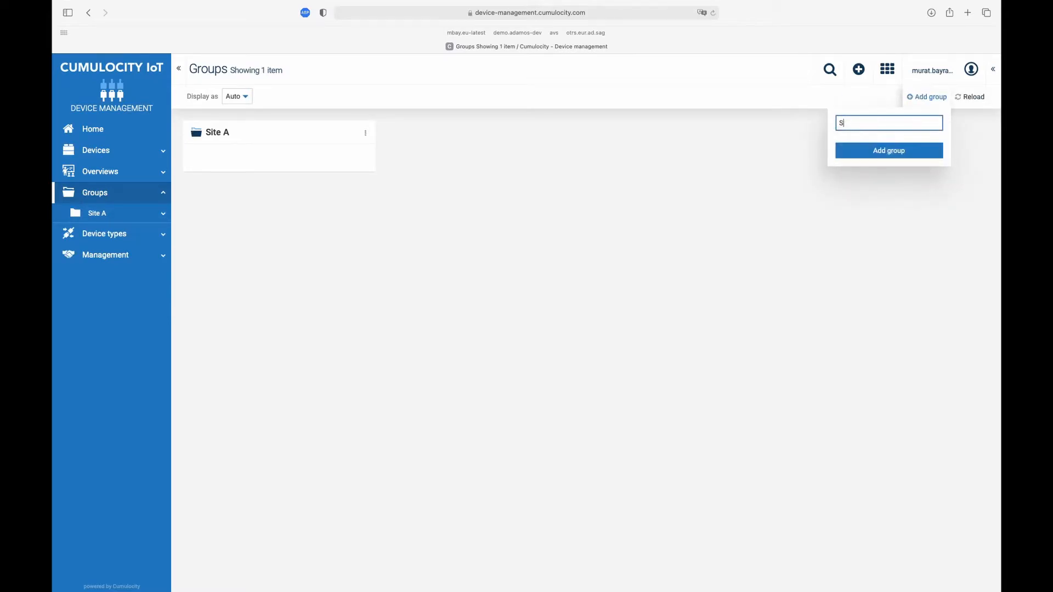
click(888, 154)
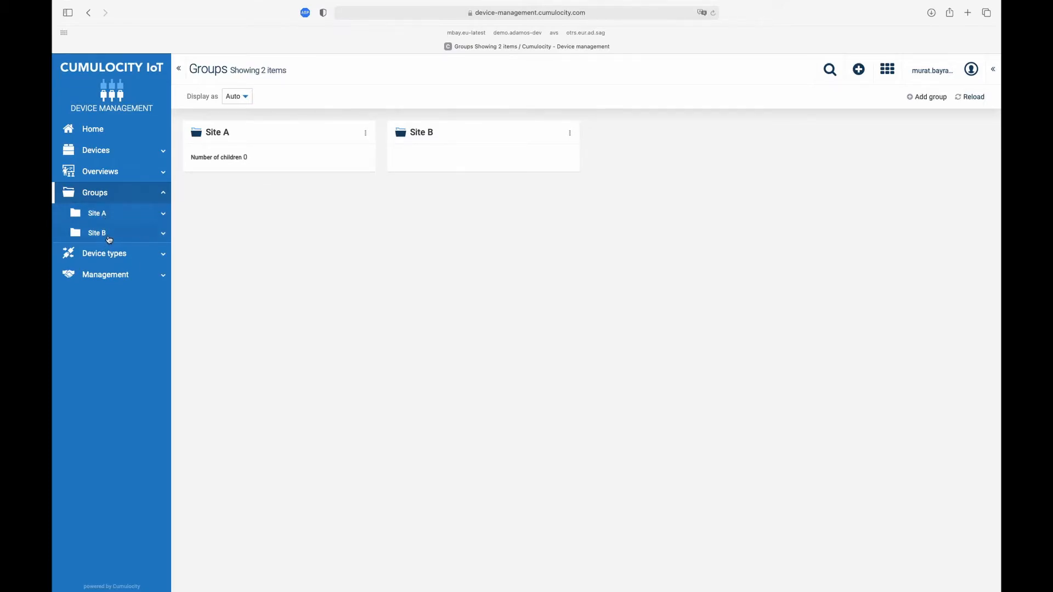
Step: Add two subgroups named Room 1 and Room 2 to the Site A group
click(115, 218)
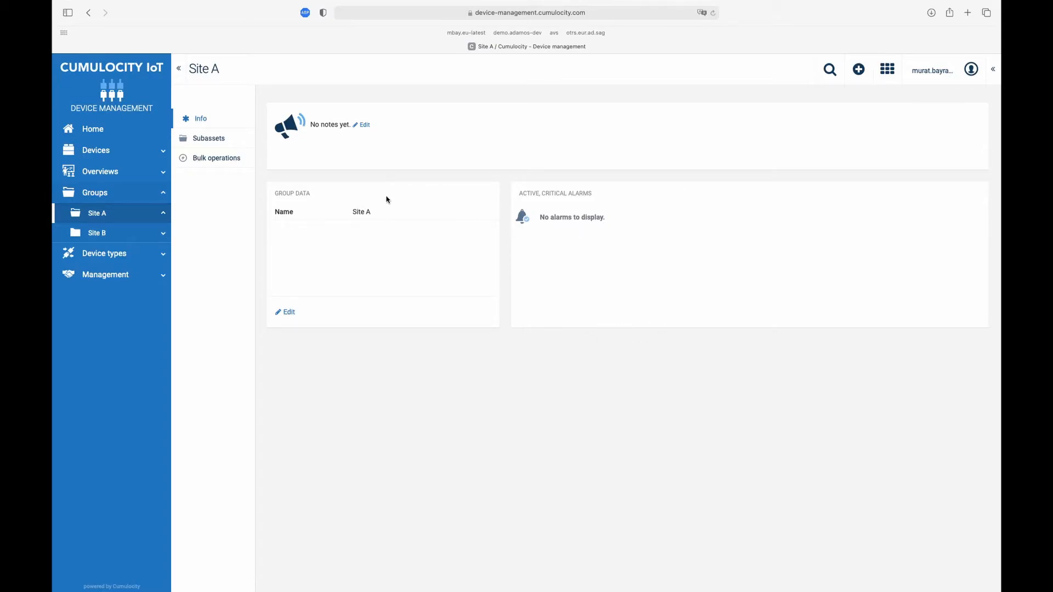
click(222, 144)
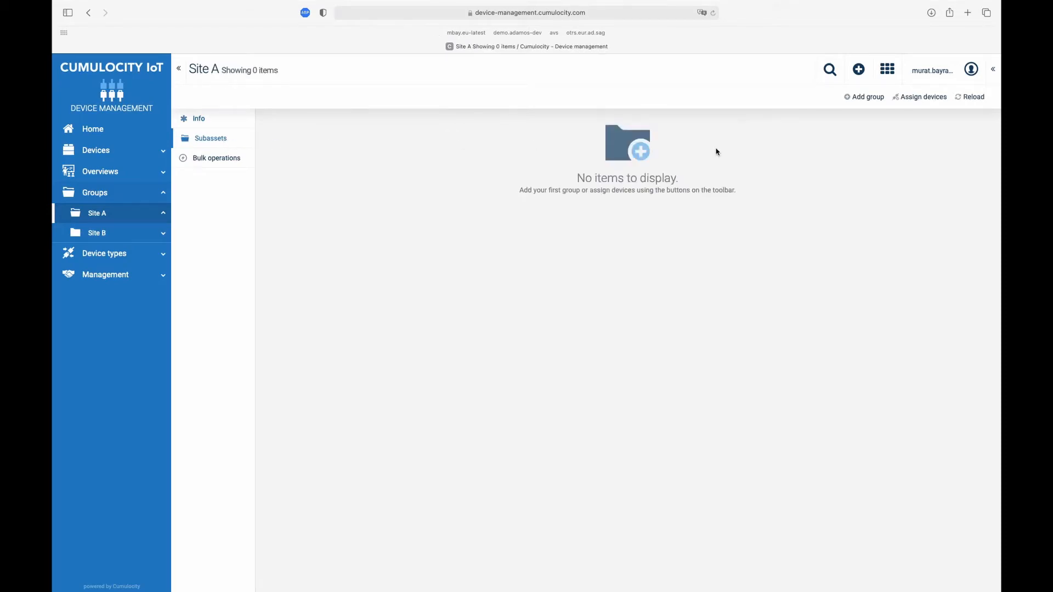
click(869, 96)
click(829, 124)
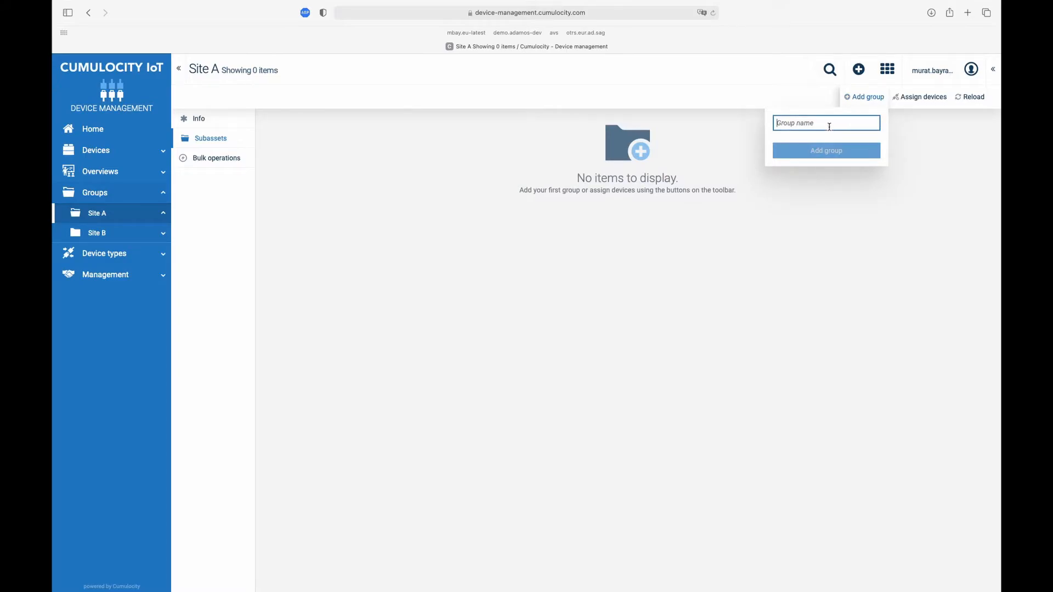
text(Room 1)
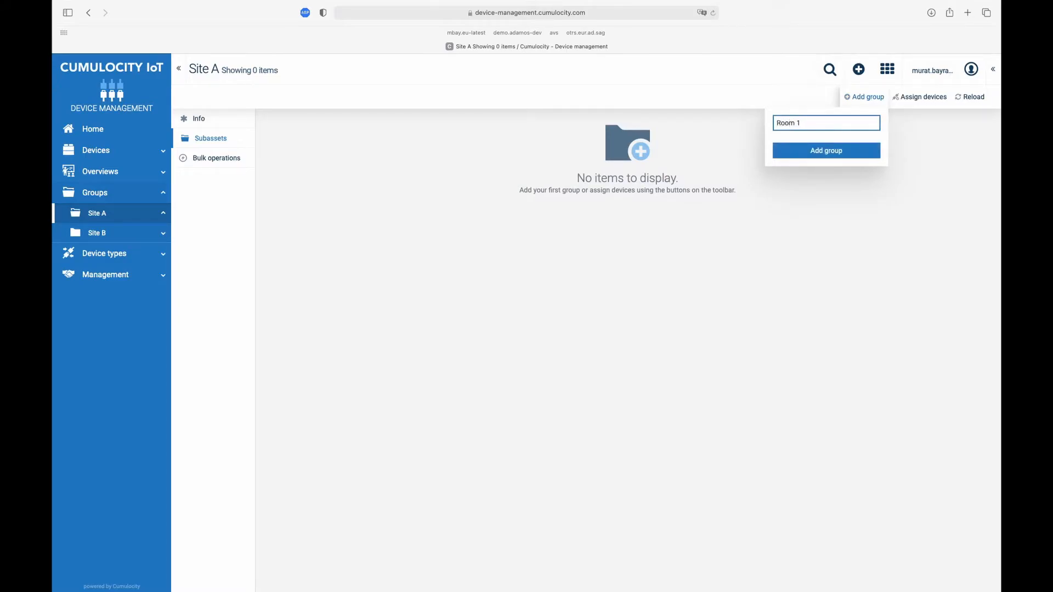
click(852, 145)
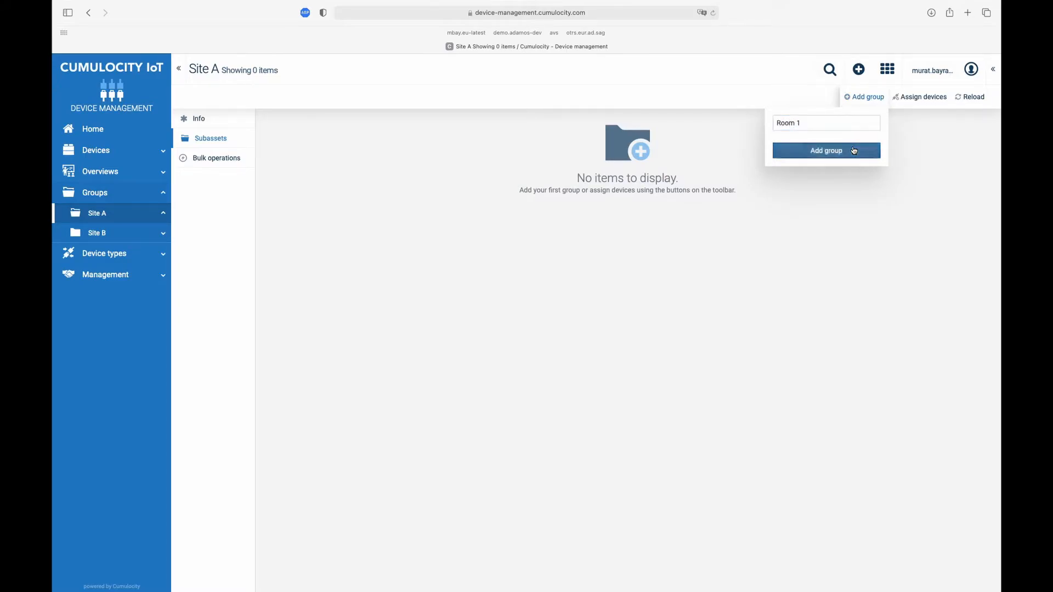
click(844, 97)
text(Room 2)
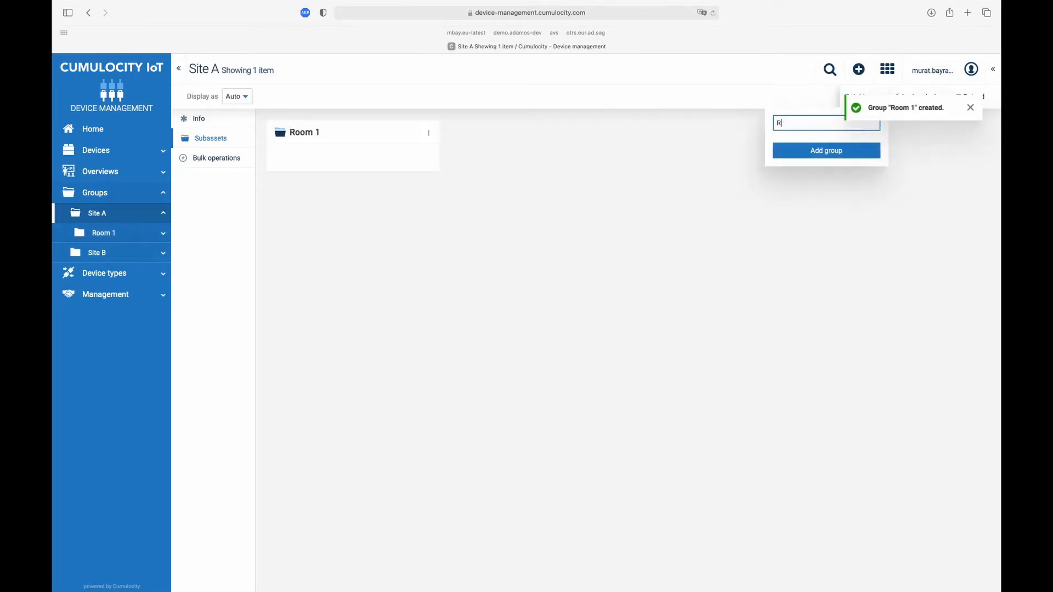
click(803, 156)
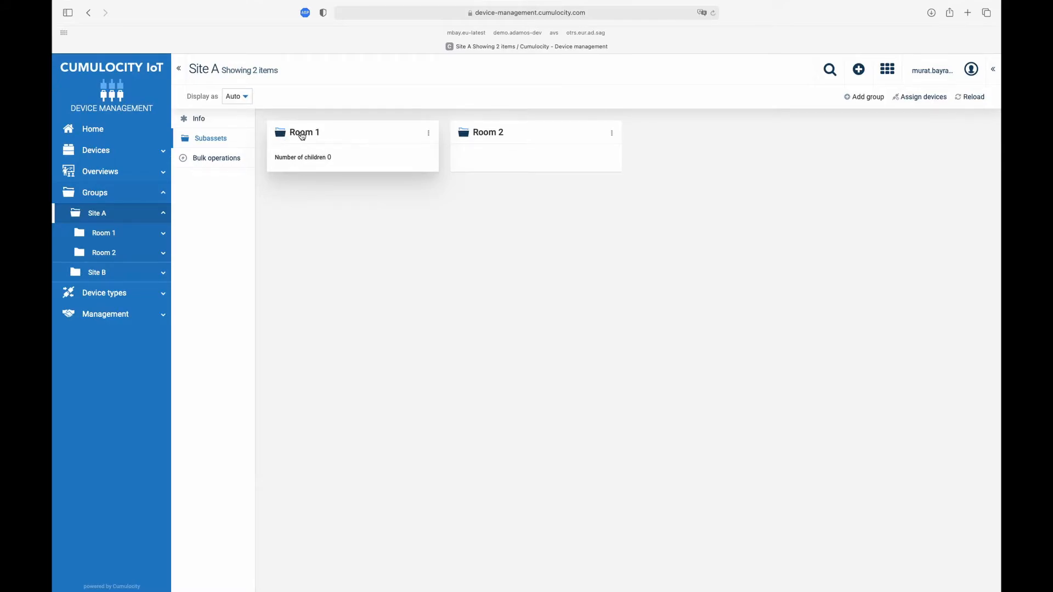
Step: Assign the registered demo device to the Room 1 subgroup of Site A
click(302, 133)
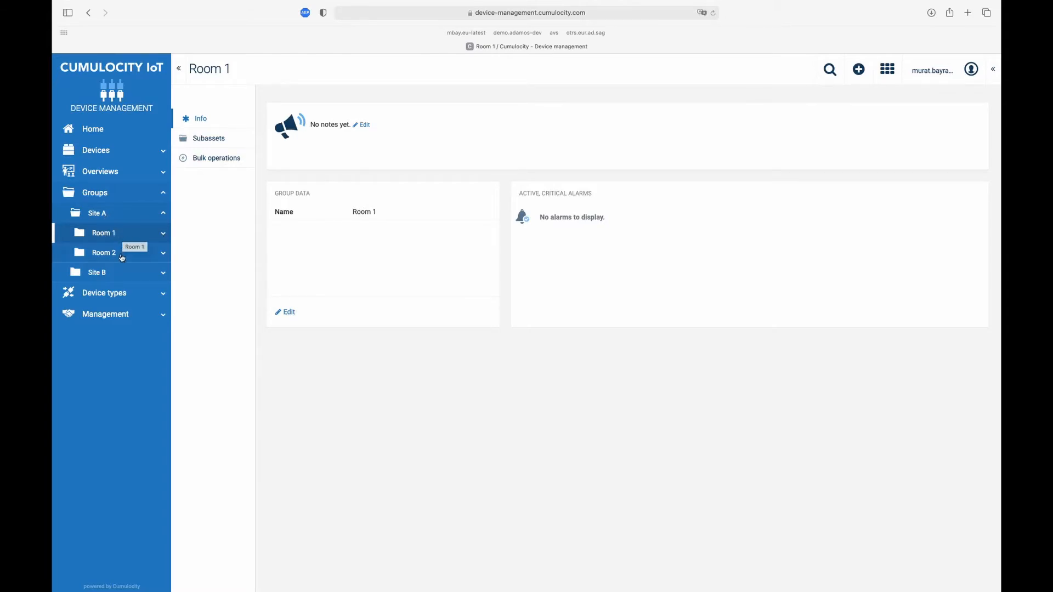
click(209, 139)
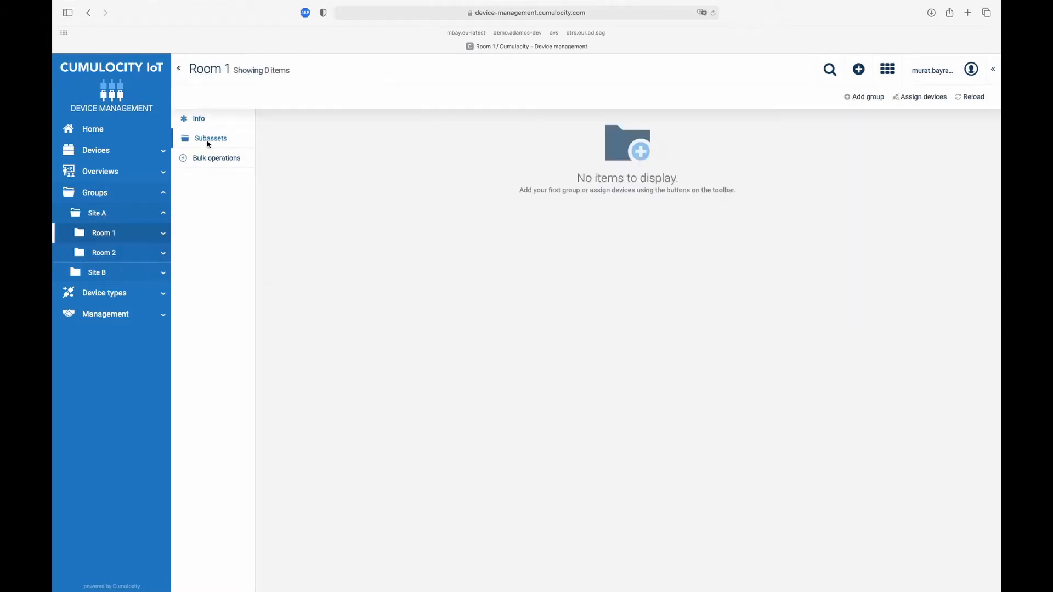
click(916, 102)
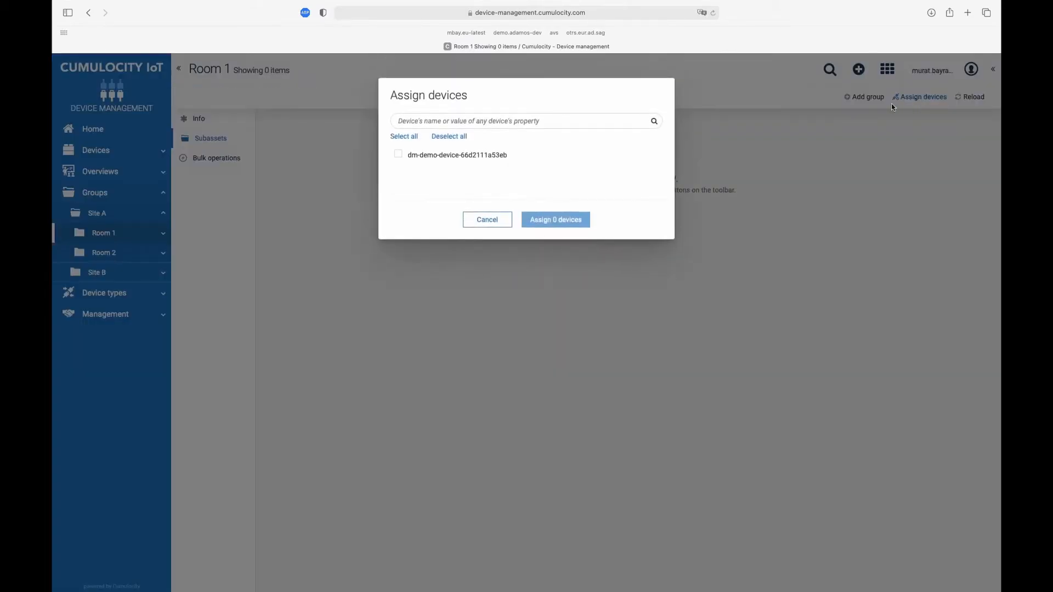
click(399, 156)
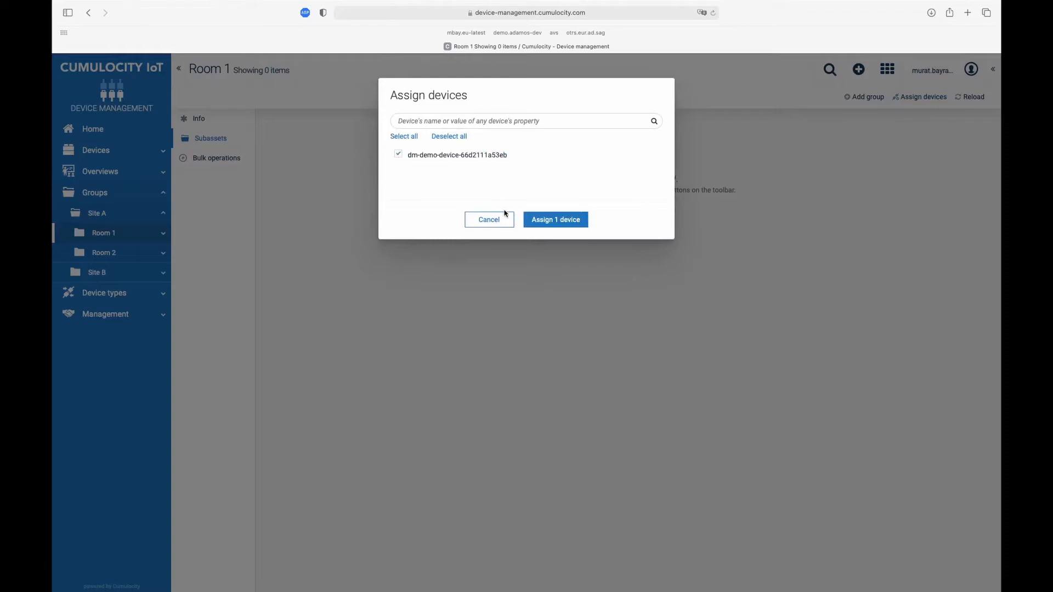
click(541, 220)
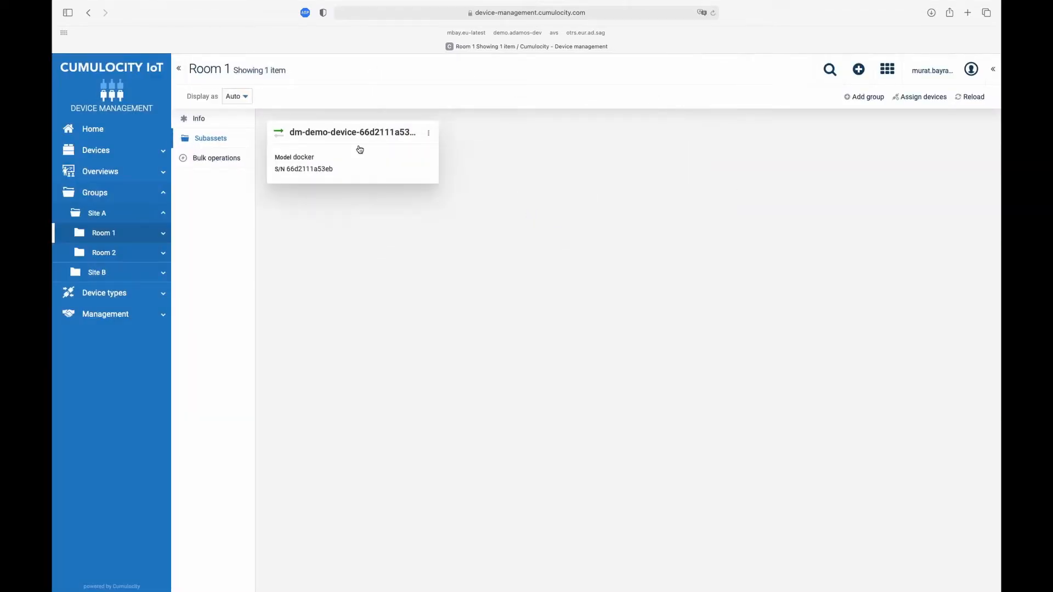
Step: Locate the demo device under Room 1 in the group tree, check its connection status and open its details
click(163, 237)
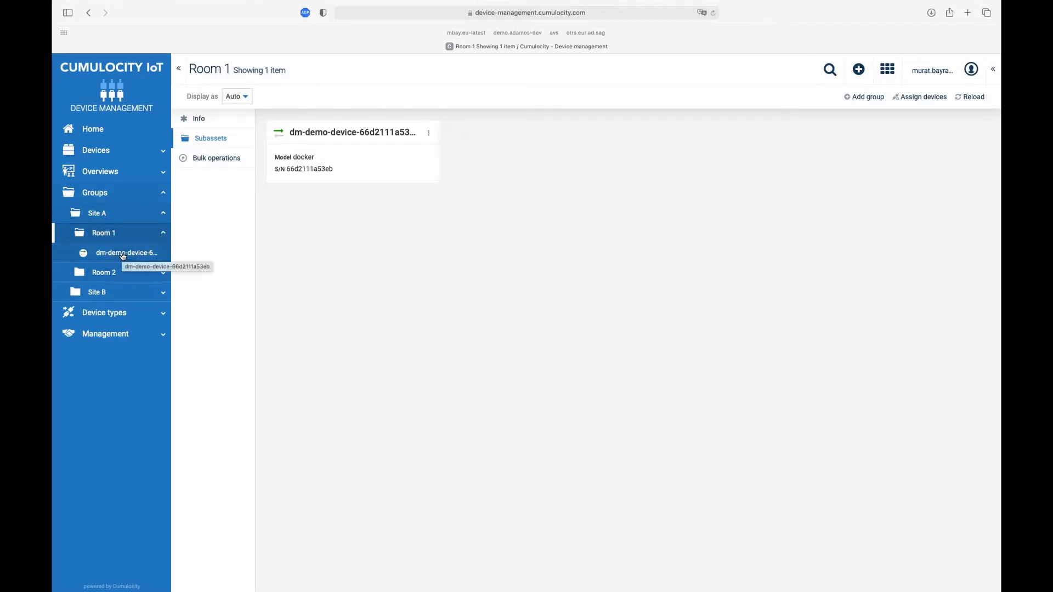
mouse_move(272, 146)
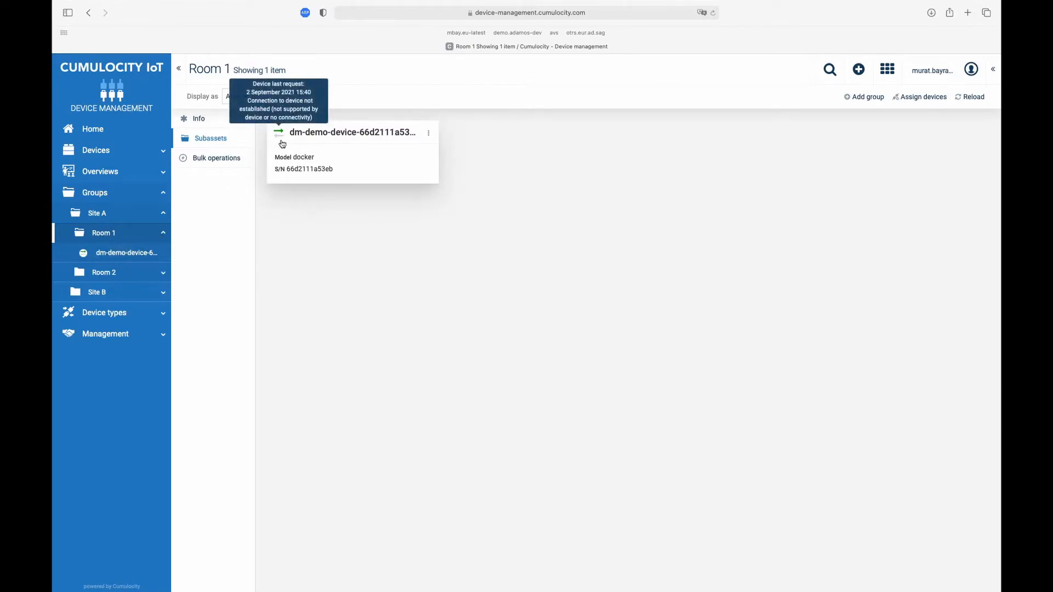
click(282, 143)
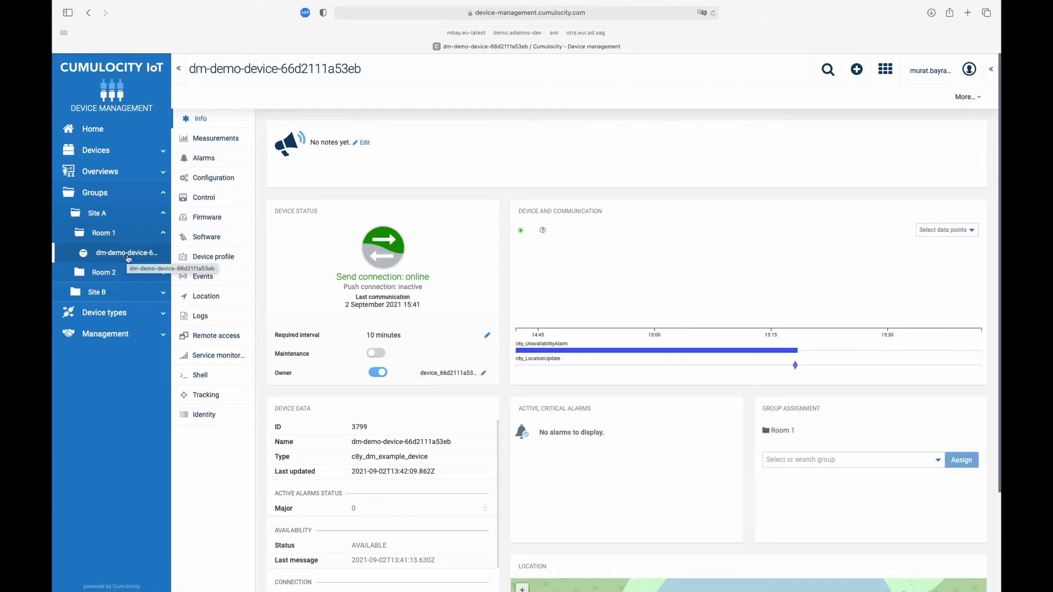
Step: Create two more top-level device groups named Demo Video Devices and Blue
click(95, 198)
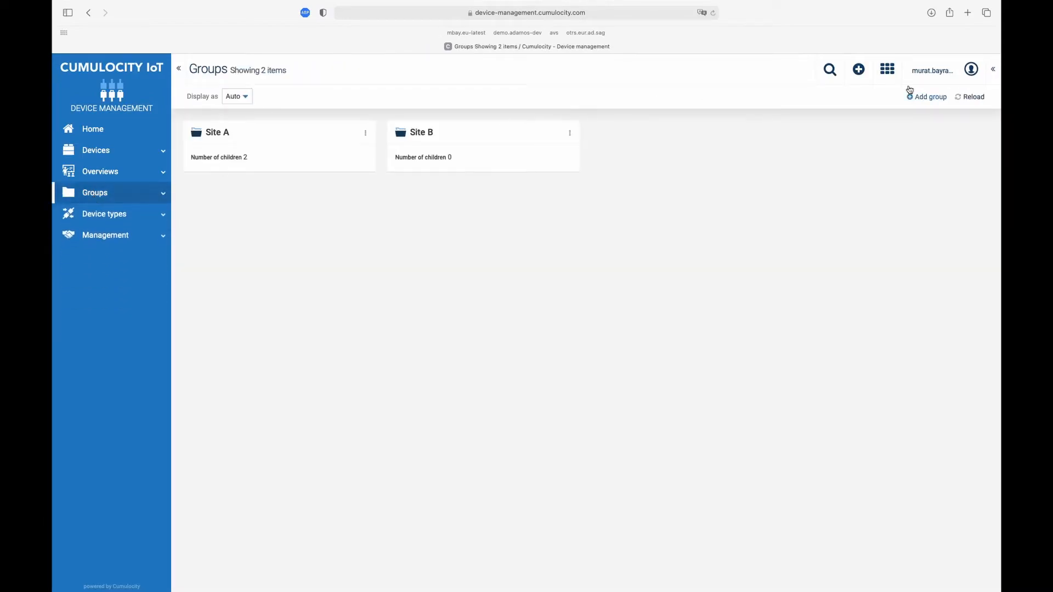
click(924, 98)
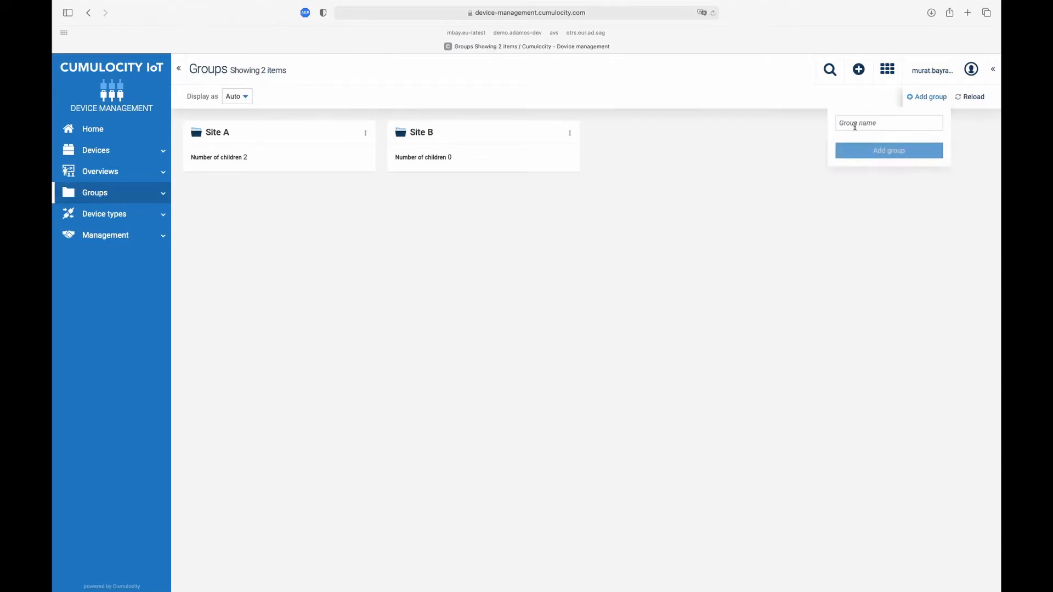
text(Demo Video Devices)
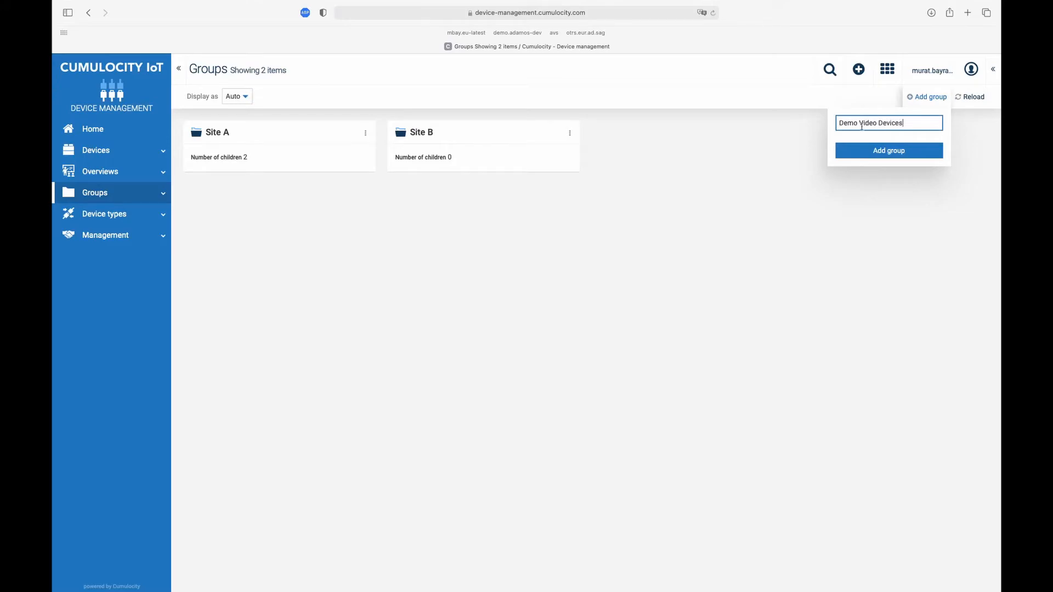
click(899, 153)
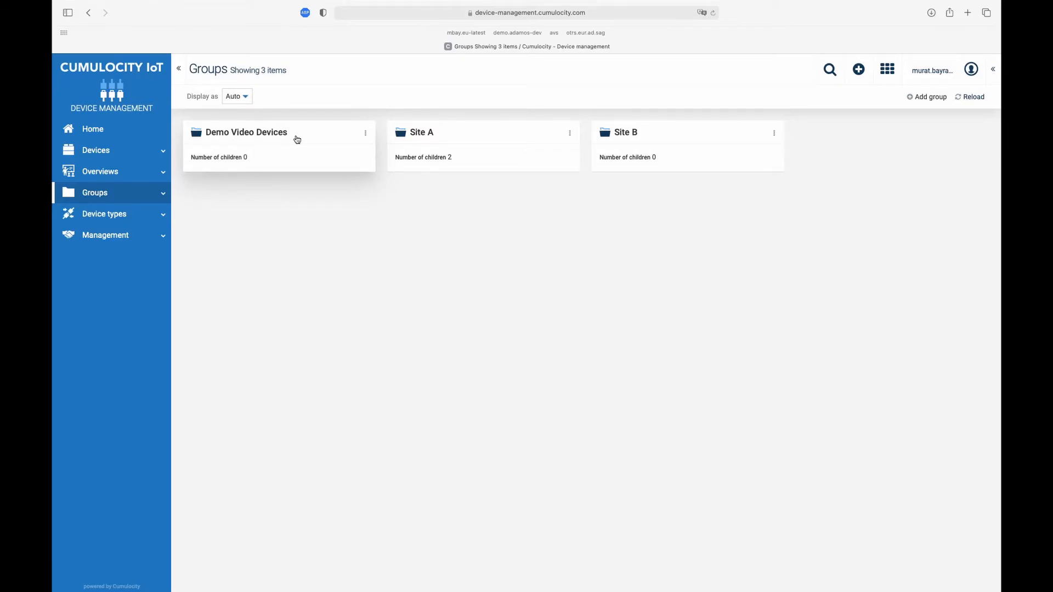
click(917, 96)
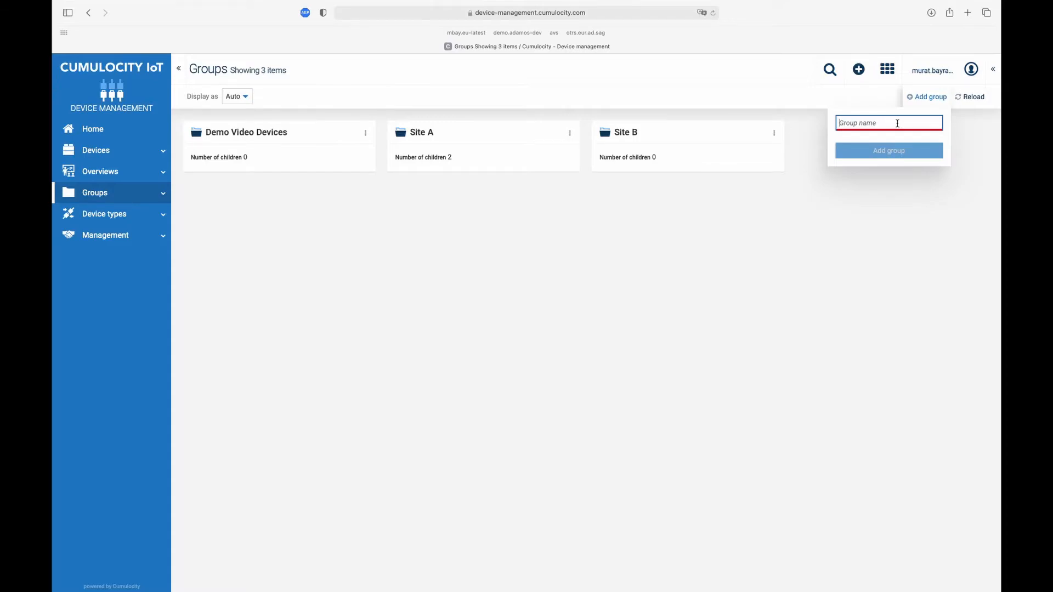
text(Blue)
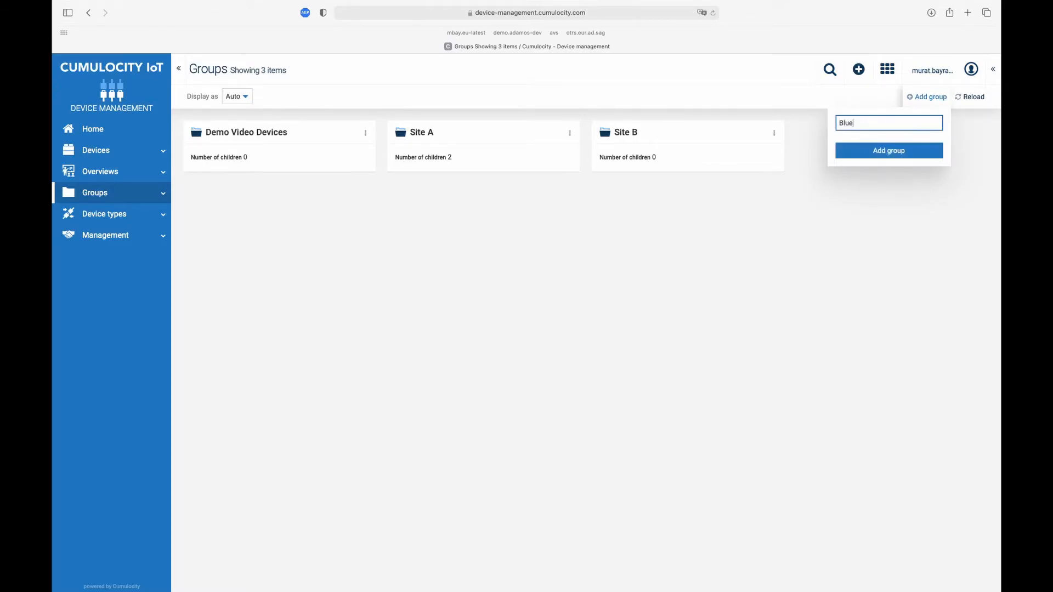
click(904, 149)
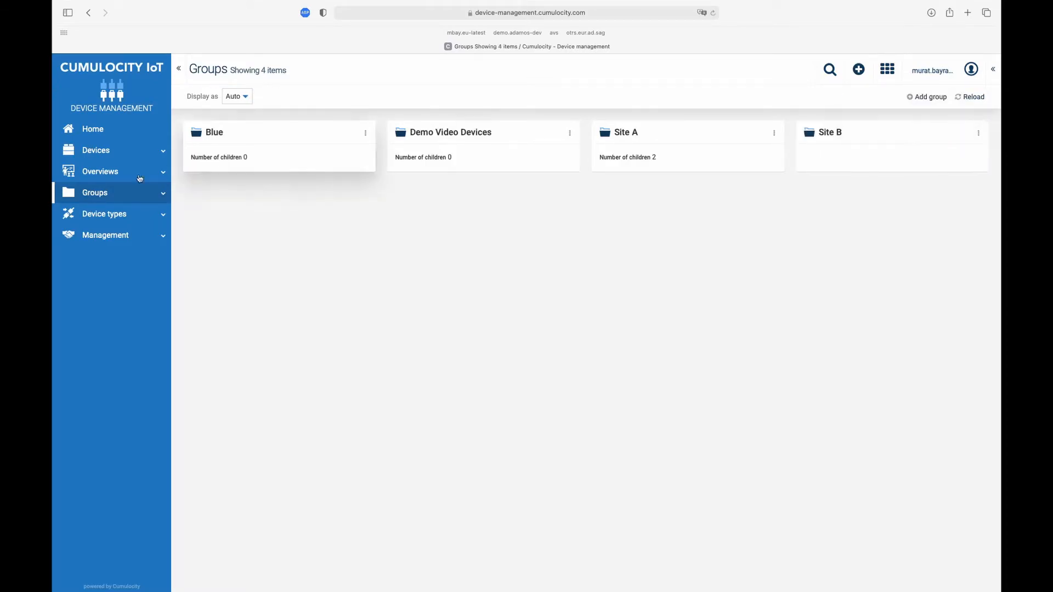
Step: Assign the registered demo device to the Blue group
click(209, 152)
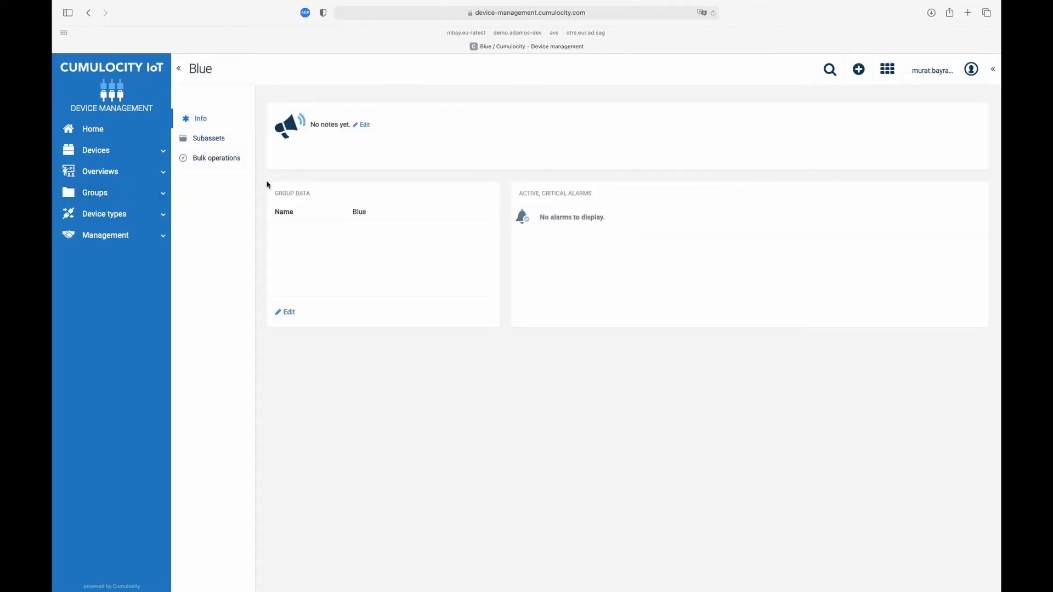
click(207, 141)
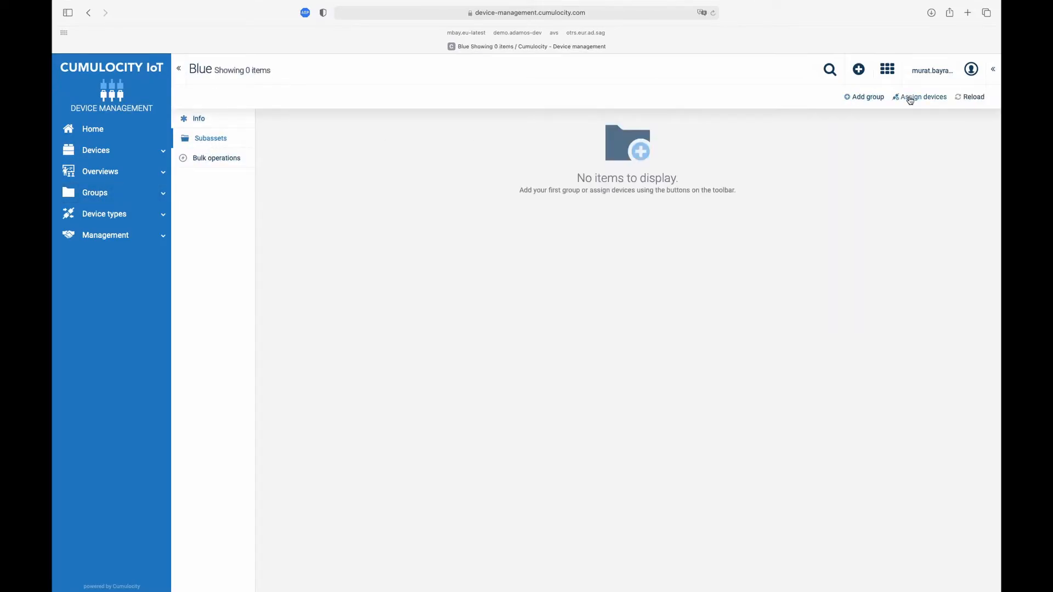
click(910, 99)
click(399, 157)
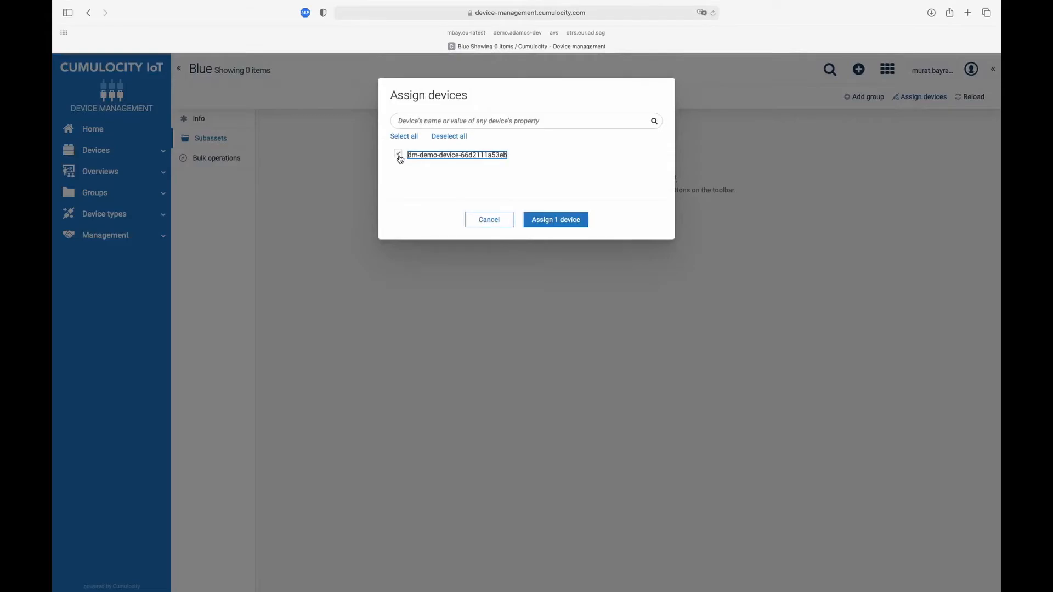
click(541, 219)
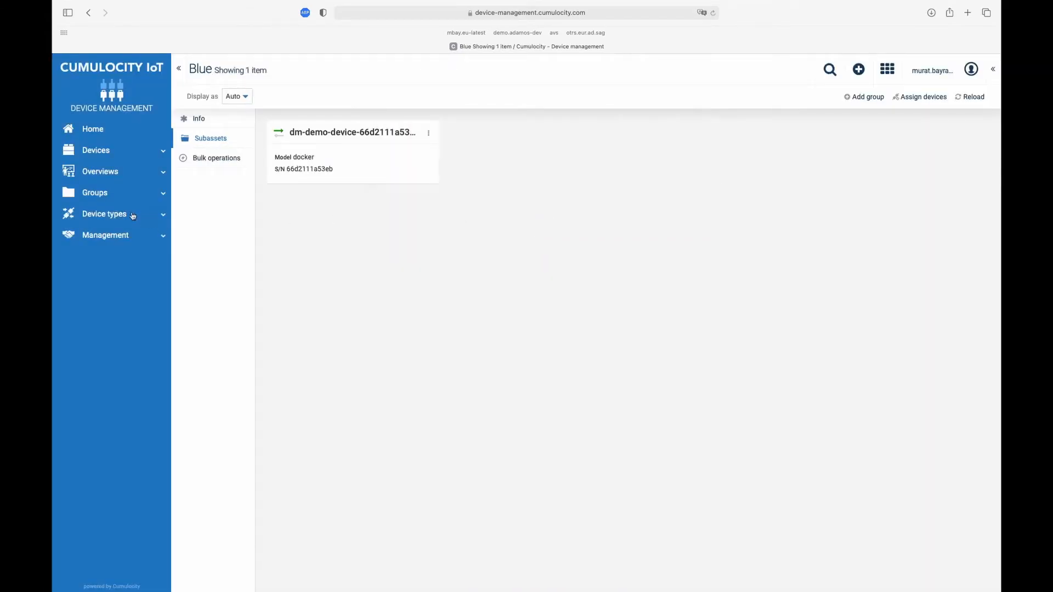
Step: Expand the Blue, Site A and Room 1 groups in the group tree to check where the demo device is assigned
click(113, 199)
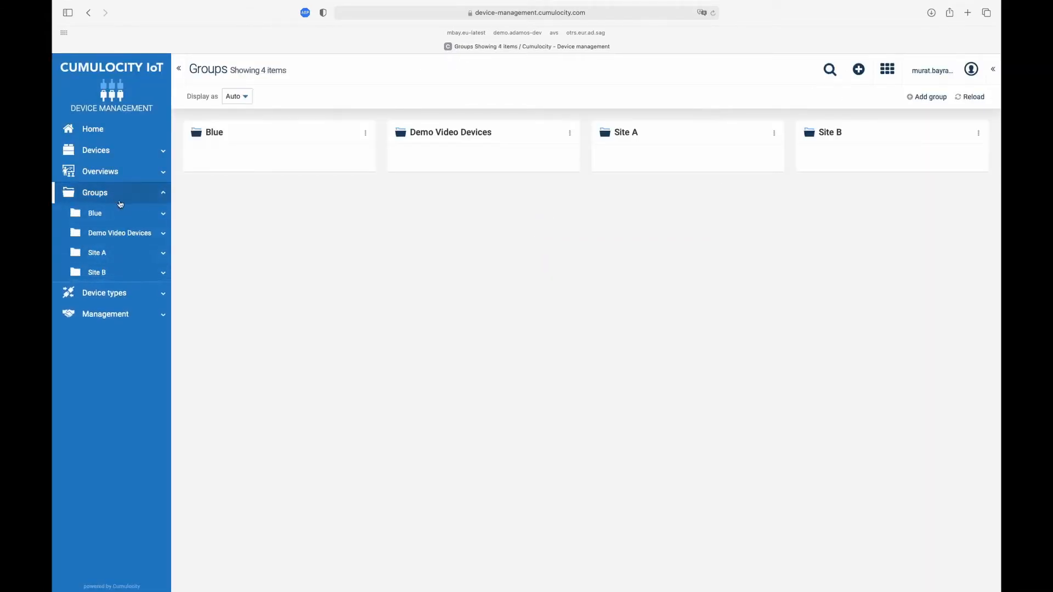
click(163, 215)
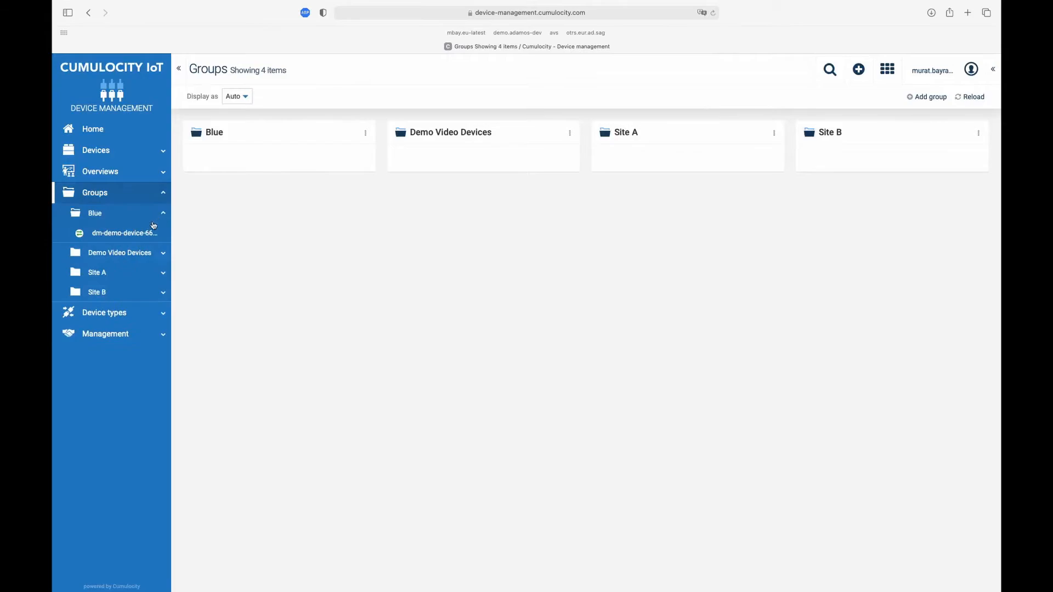
click(162, 270)
click(163, 294)
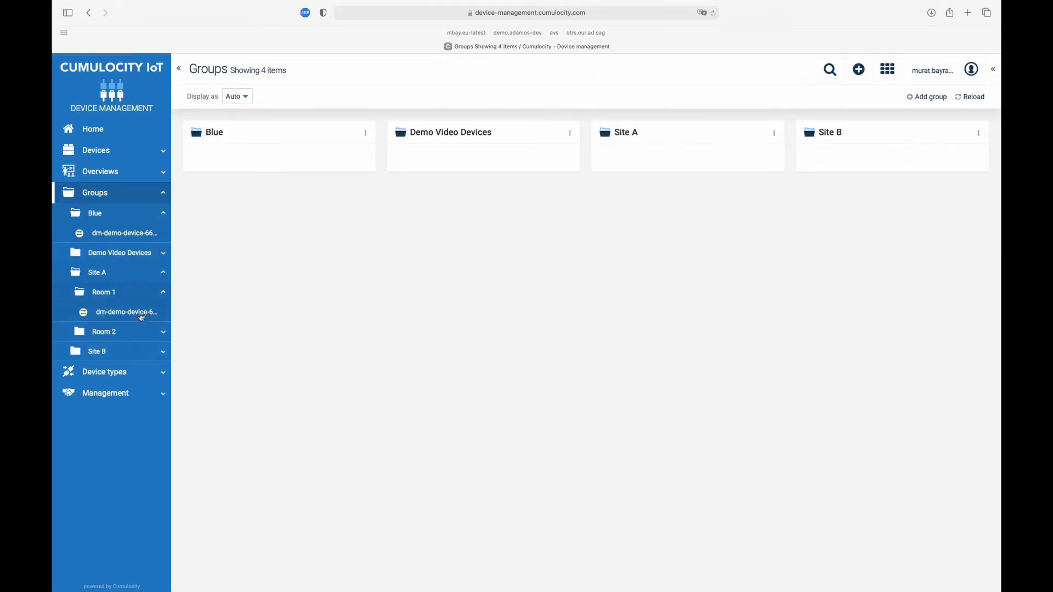
Step: Assign the registered demo device to the Demo Video Devices group
click(136, 254)
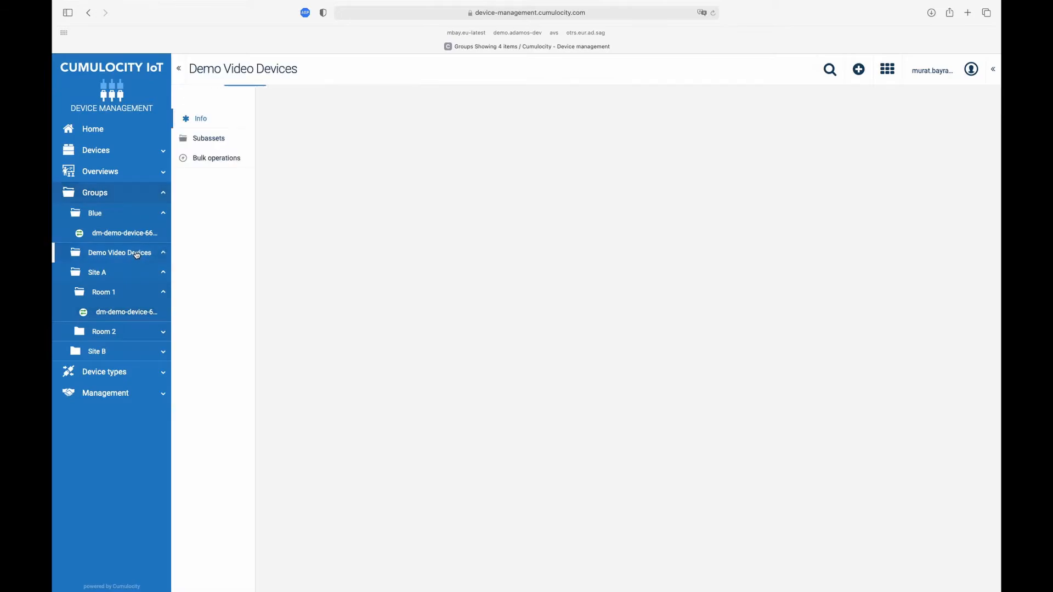
click(222, 143)
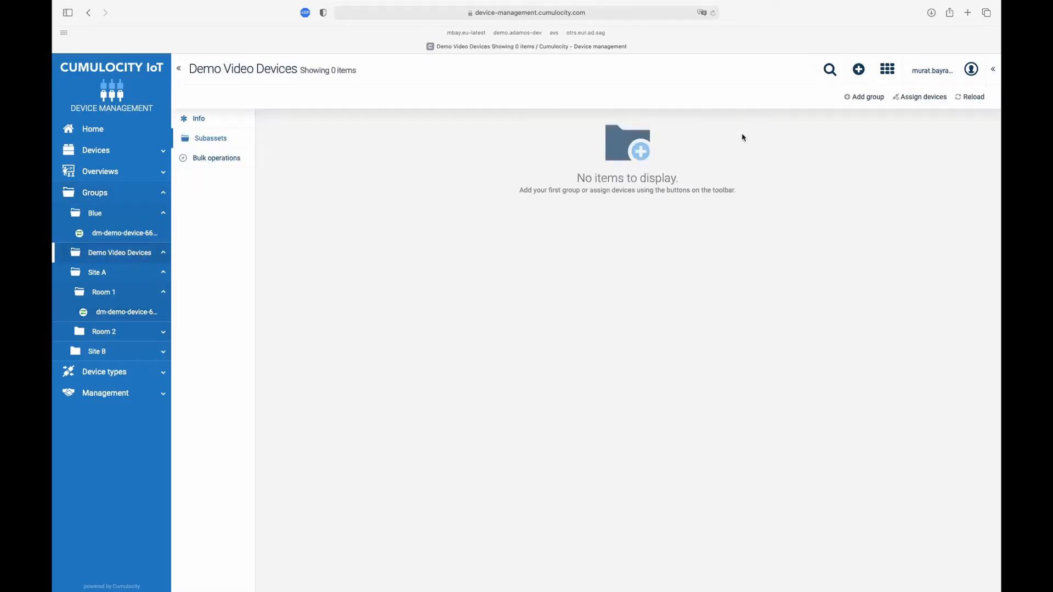
click(911, 97)
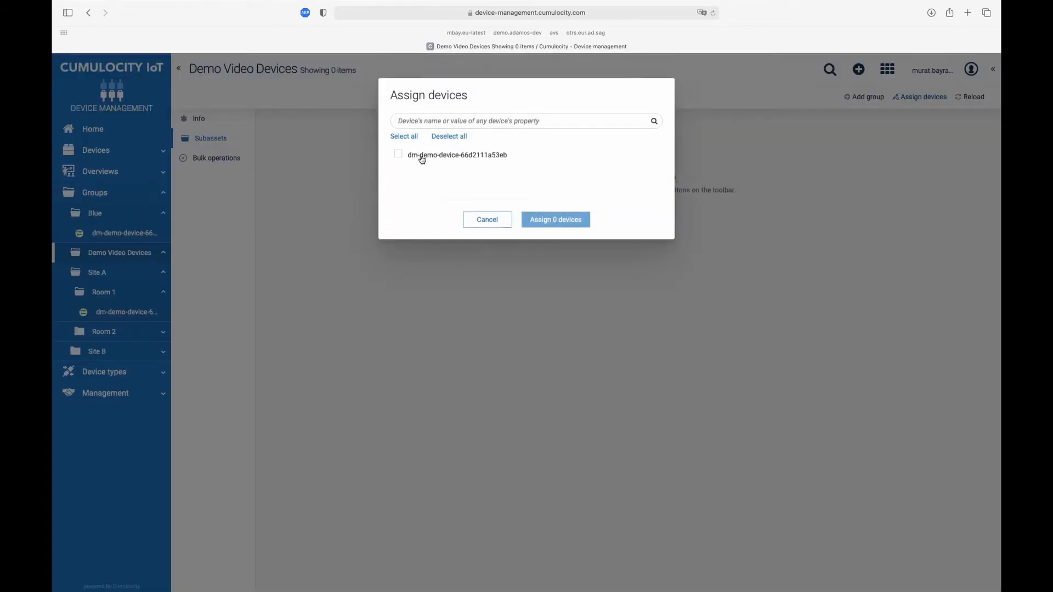
click(398, 154)
click(550, 226)
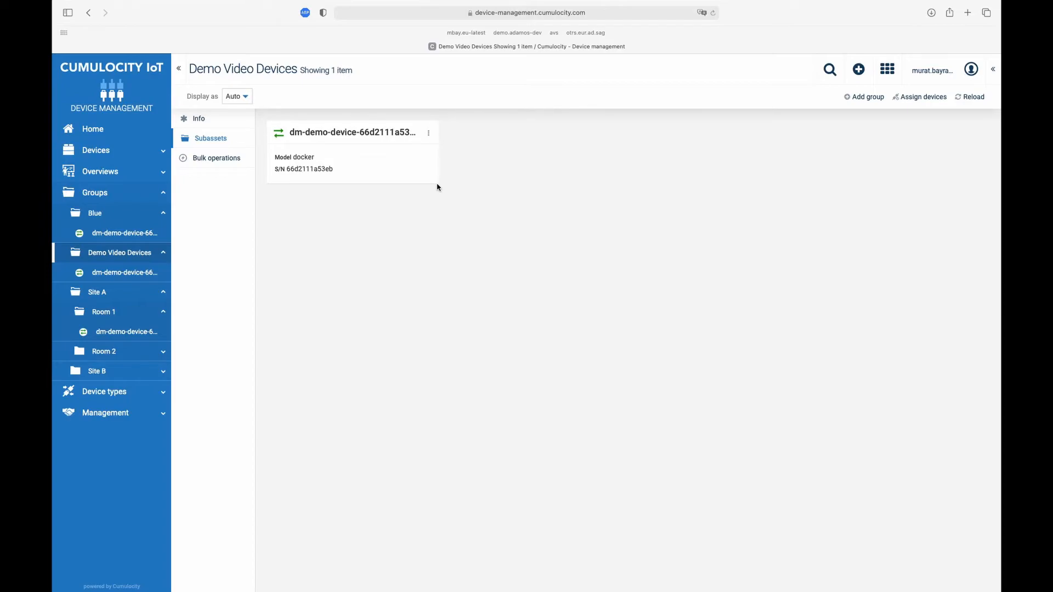
Step: Review the single operations and the bulk operations in the device control overview
click(110, 179)
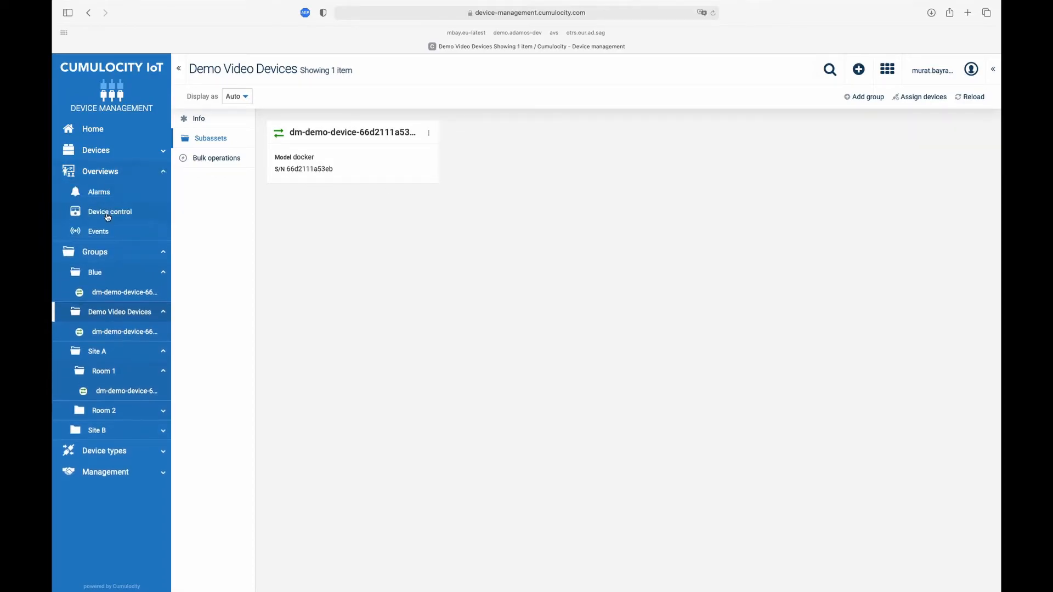
click(108, 216)
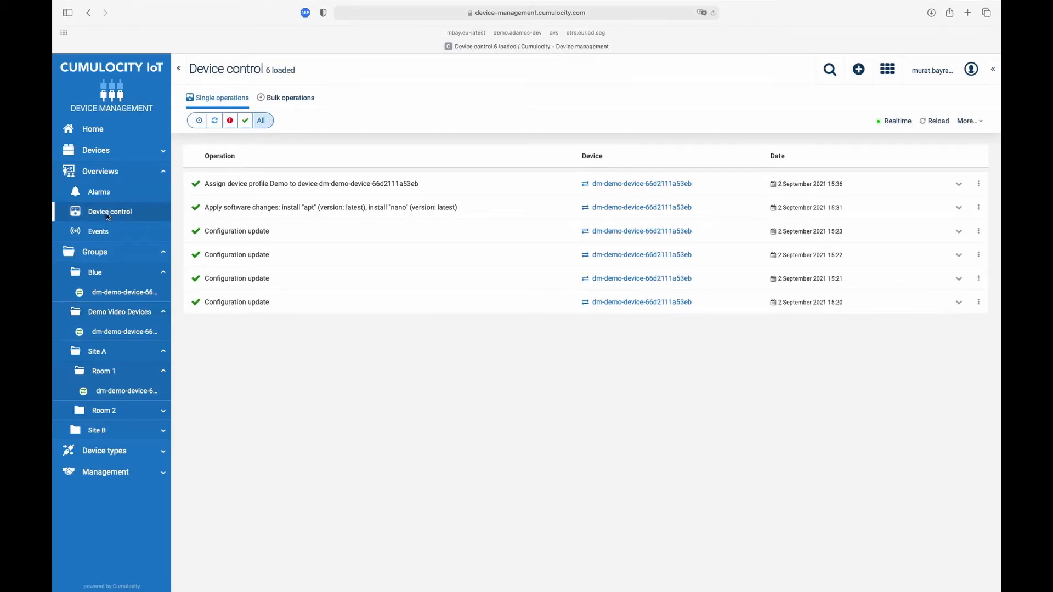
click(290, 100)
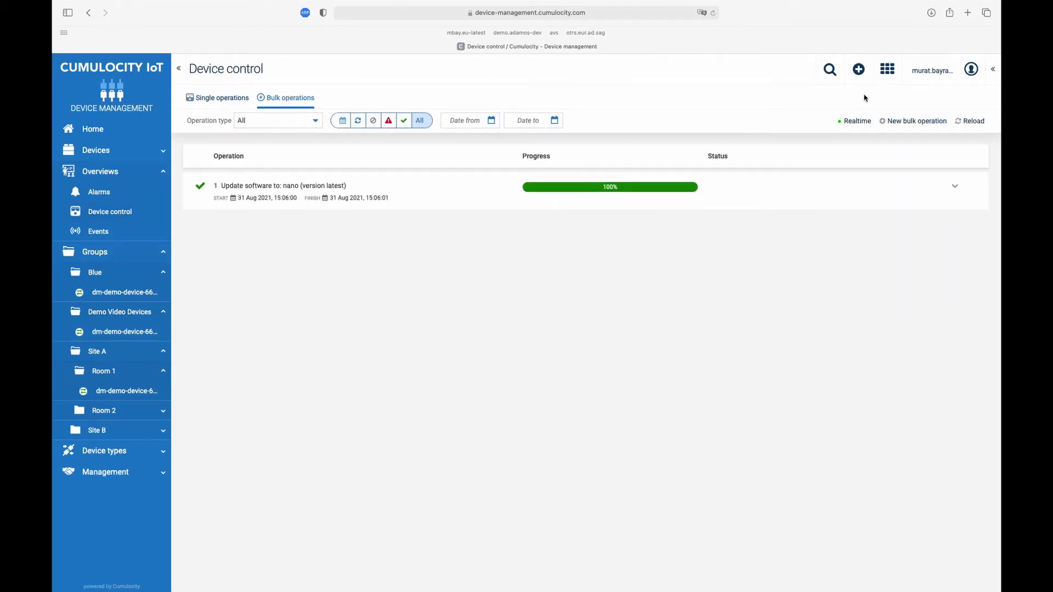
Step: Start a new bulk operation for a configuration update using the Firewall configuration and continue to the target device selection
click(913, 120)
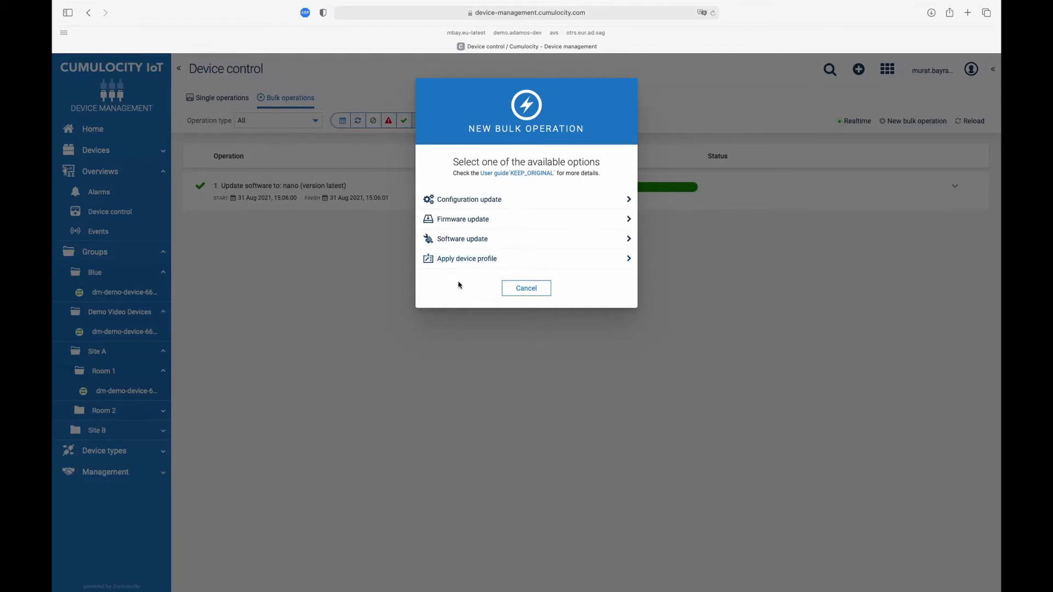
click(468, 202)
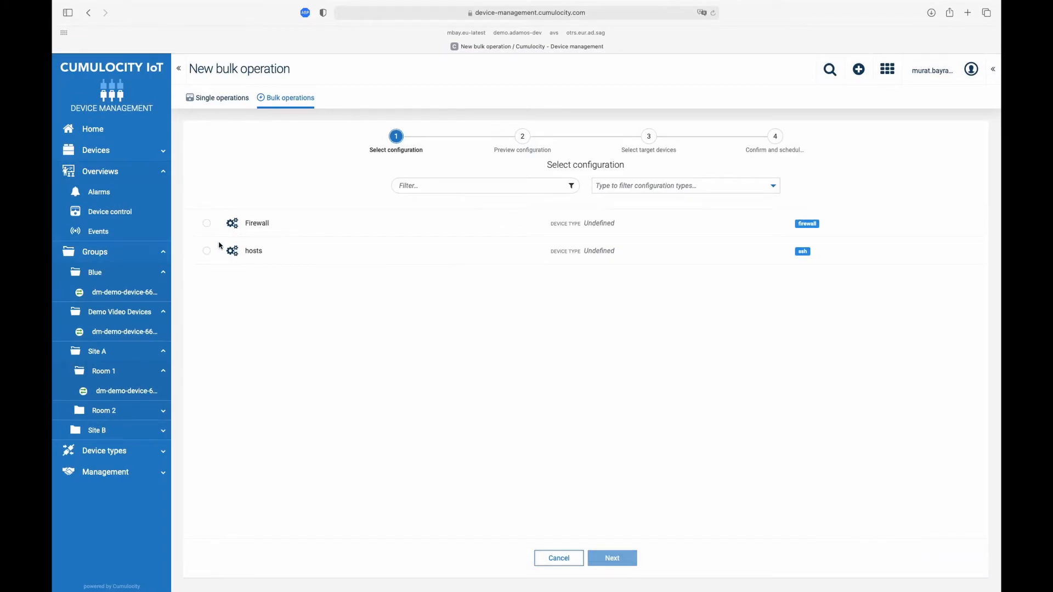
click(207, 224)
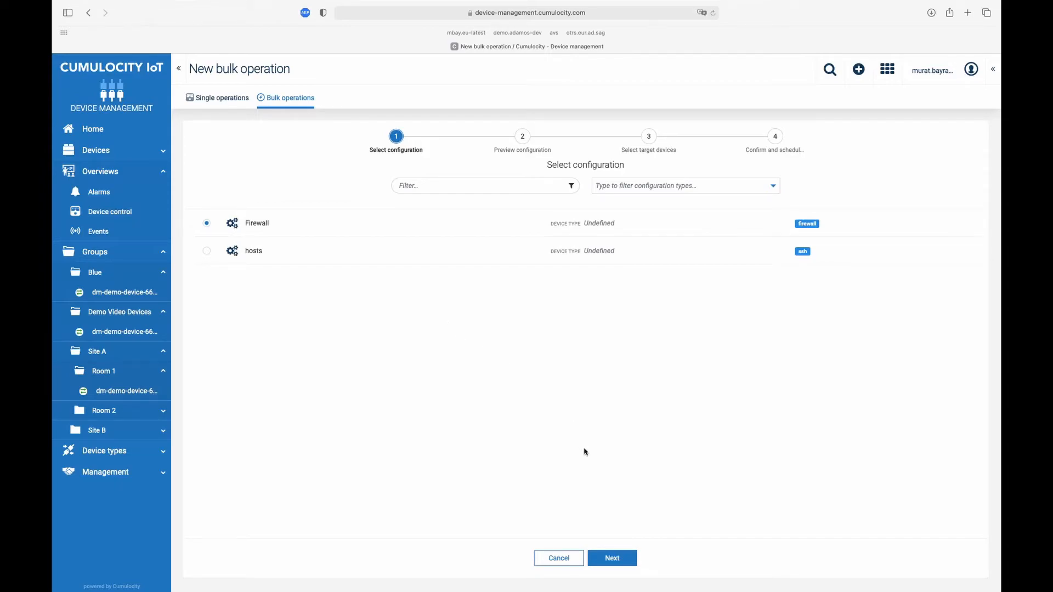
click(616, 558)
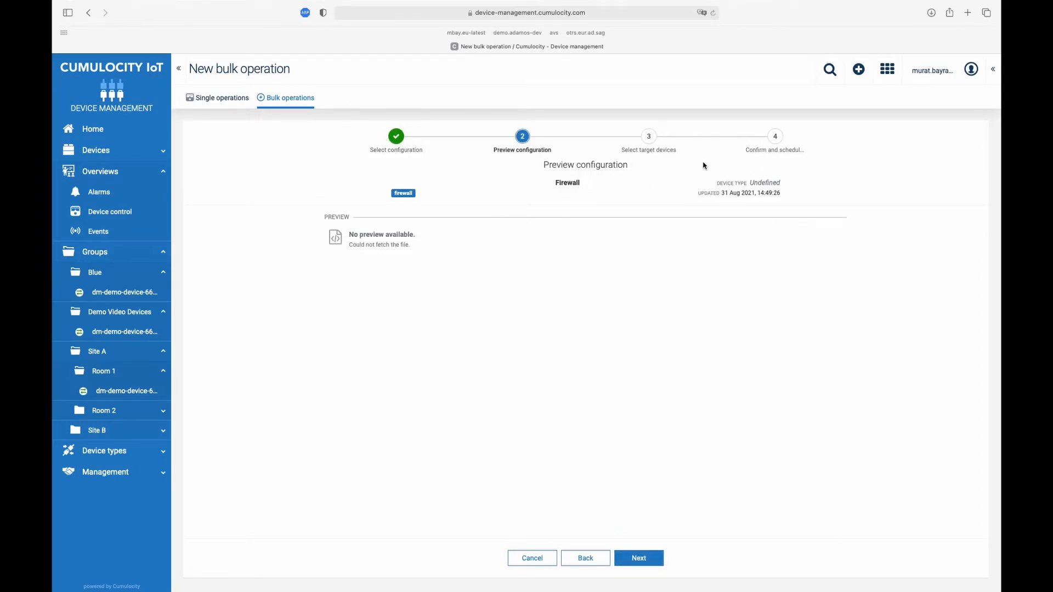
click(642, 559)
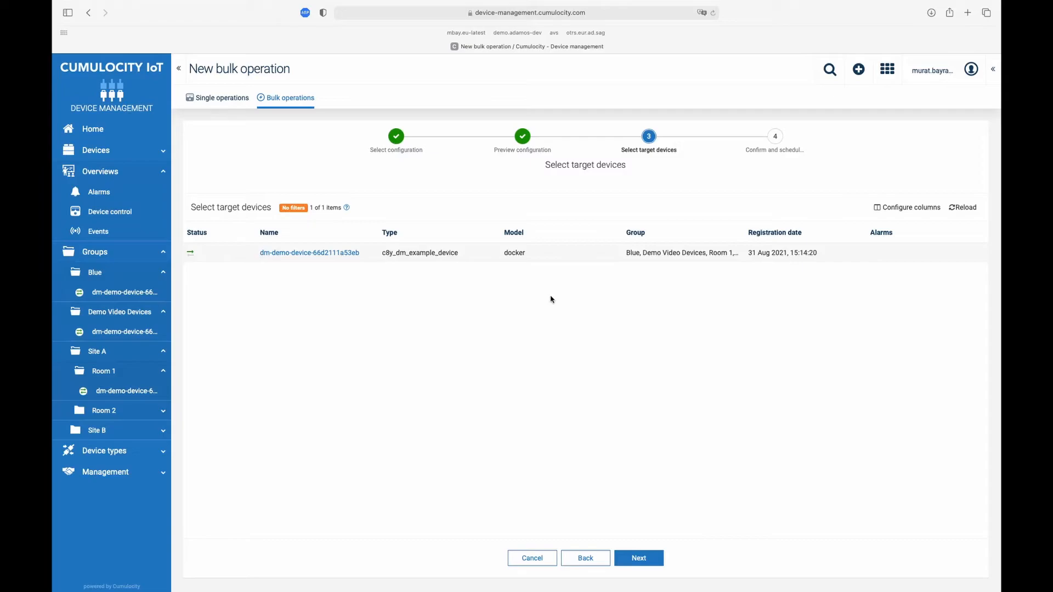
Step: Filter the target devices of the bulk operation by the Blue and Site B groups
click(636, 233)
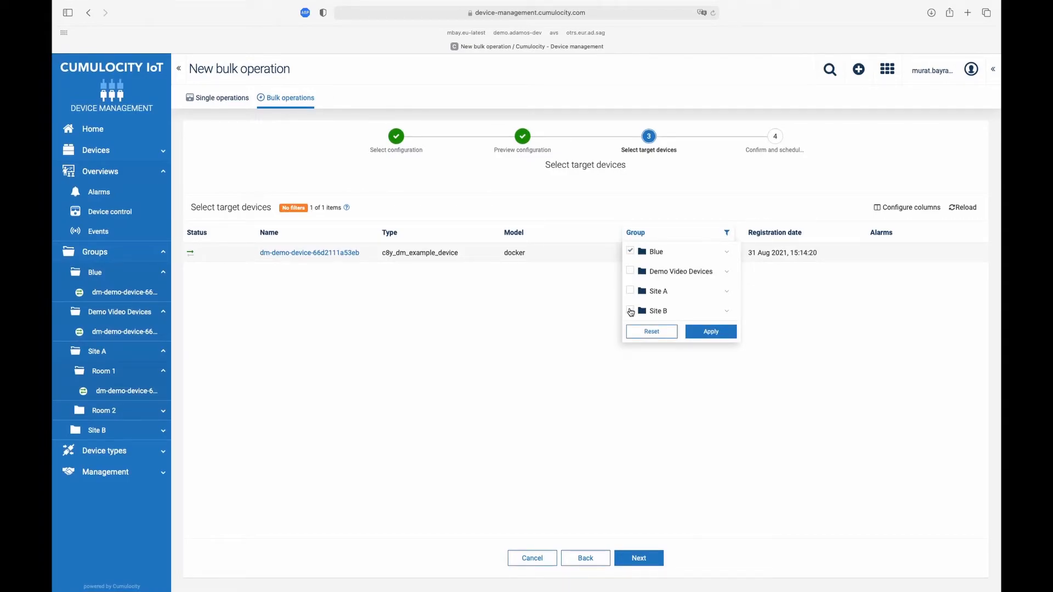
click(711, 331)
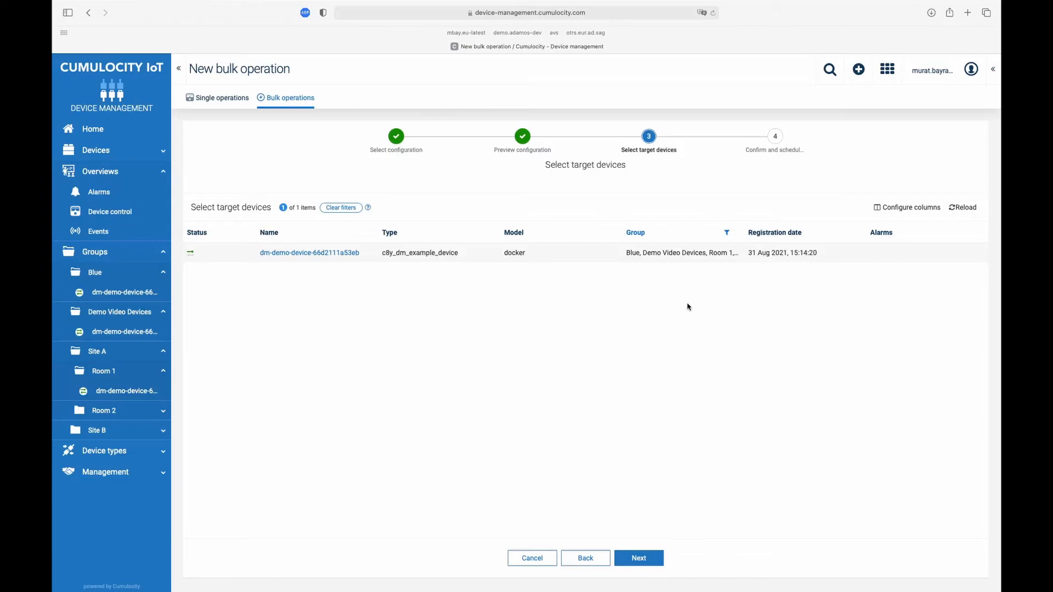
click(642, 236)
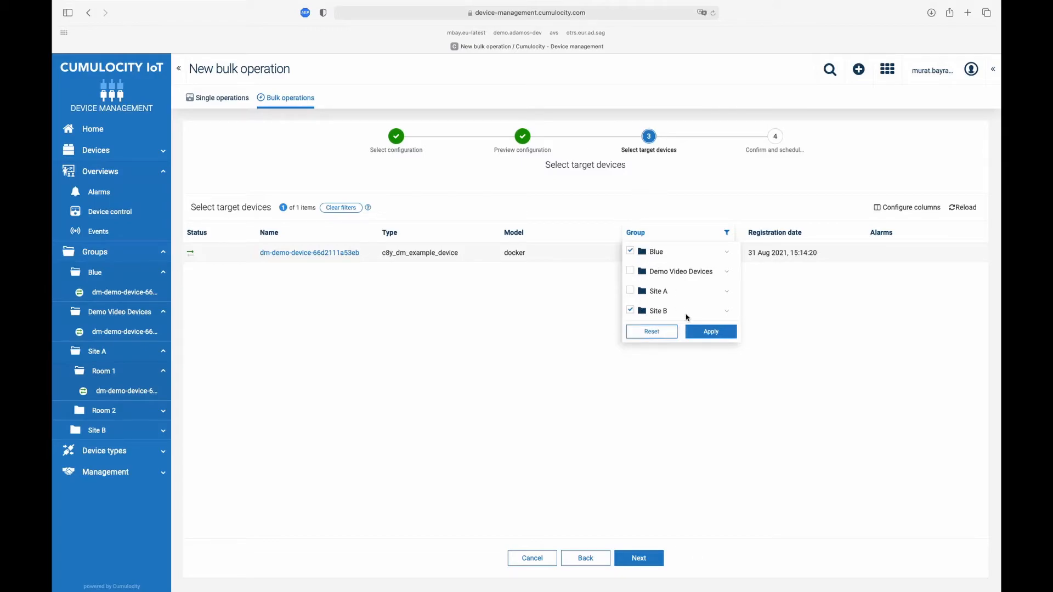
click(711, 331)
Step: Check the filter options available for the model and type of the target devices
click(513, 232)
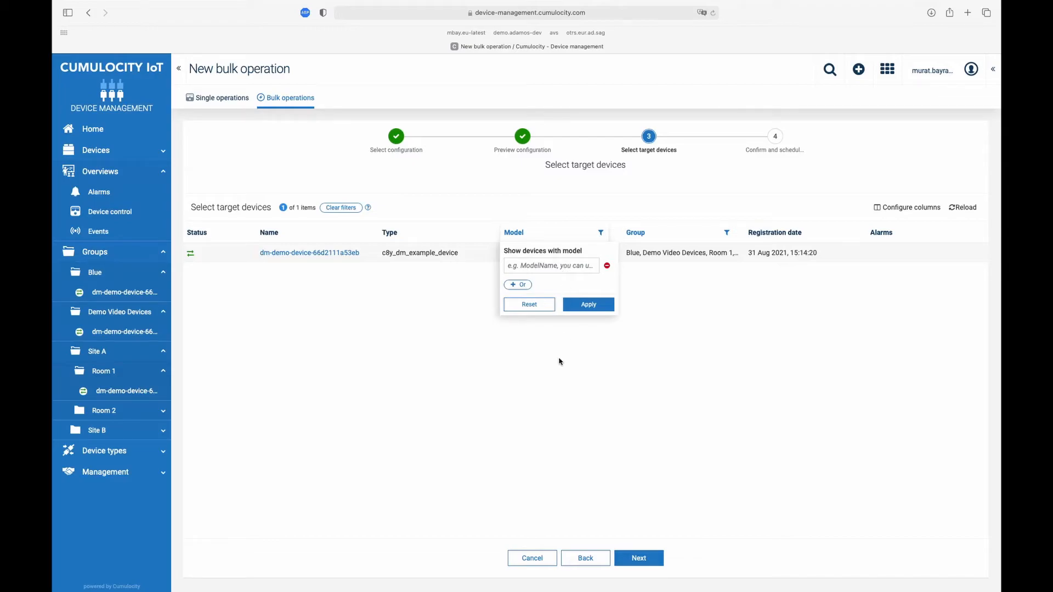
click(552, 380)
click(389, 236)
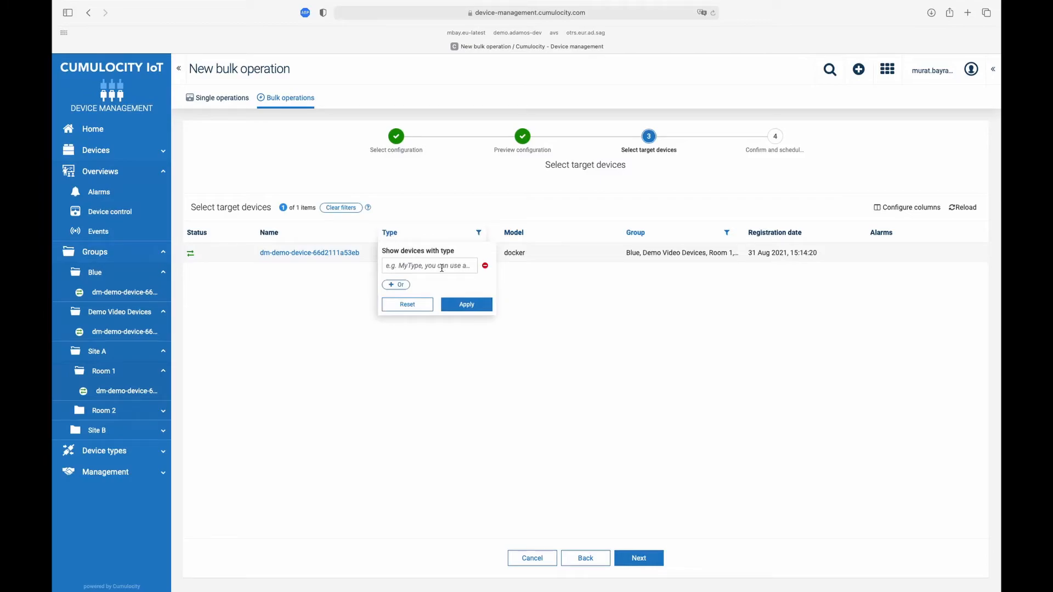
click(452, 370)
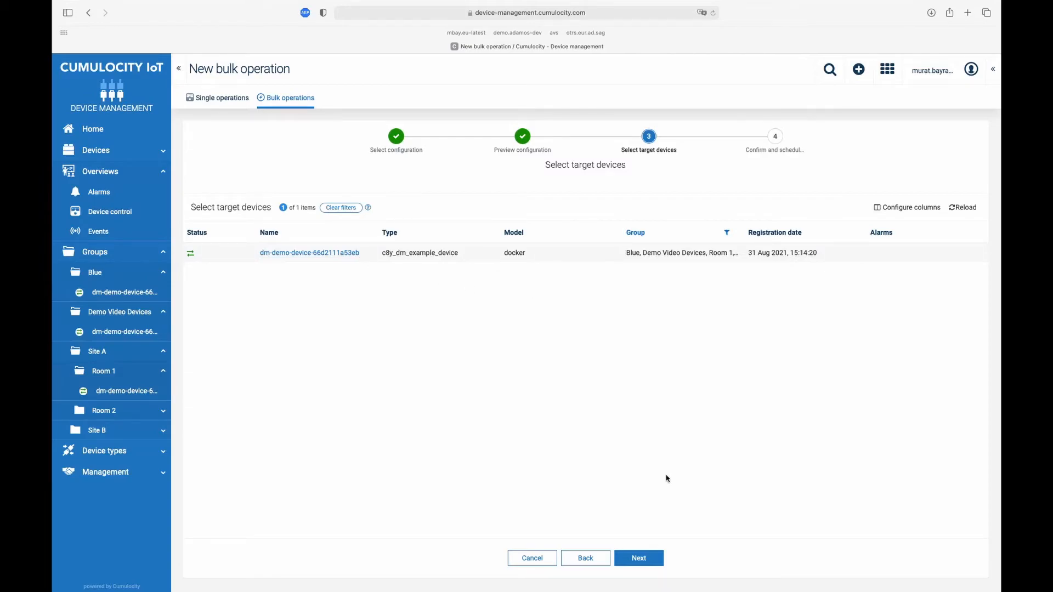
Step: Schedule the Firewall configuration update for 09/02/2021 at 15:51 with a delay of 1 second
click(645, 558)
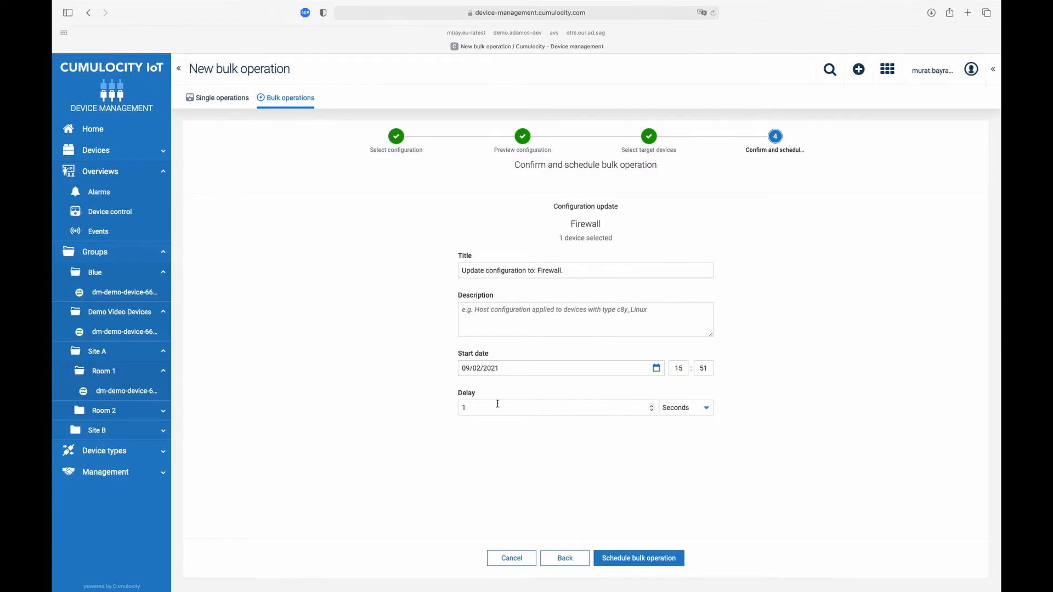
click(630, 558)
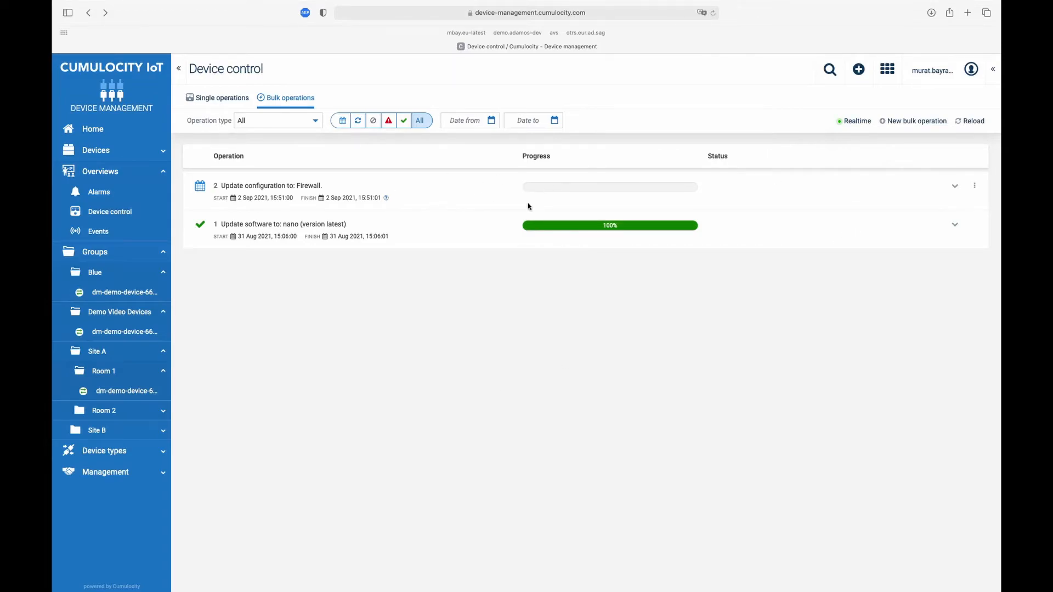
Step: Review the details of the Firewall configuration update and the nano software update in the bulk operations list
click(954, 186)
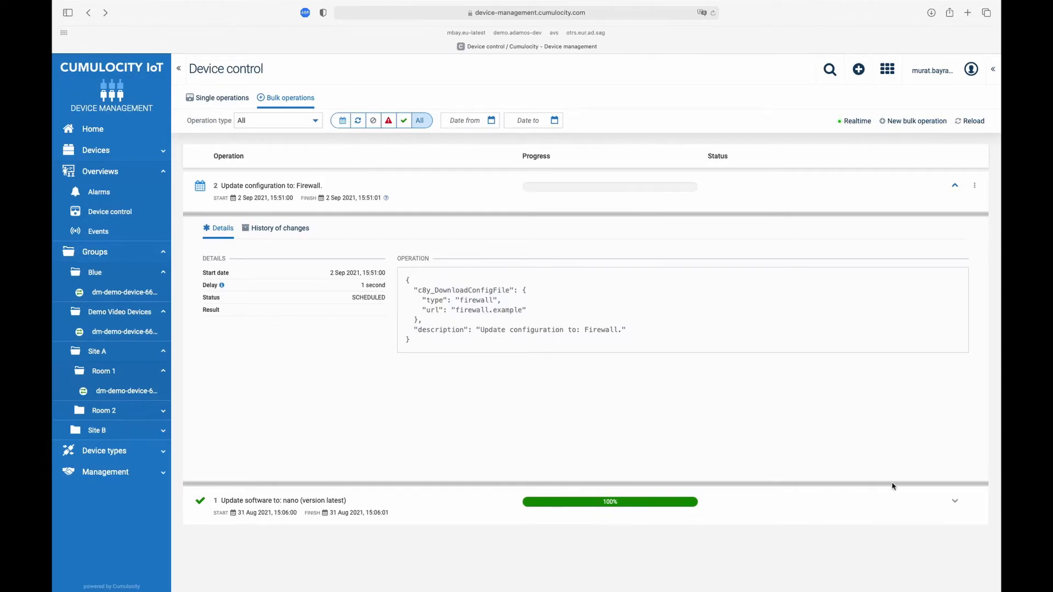
click(954, 501)
scroll(591, 479, down, 3)
scroll(591, 479, down, 2)
scroll(591, 466, up, 5)
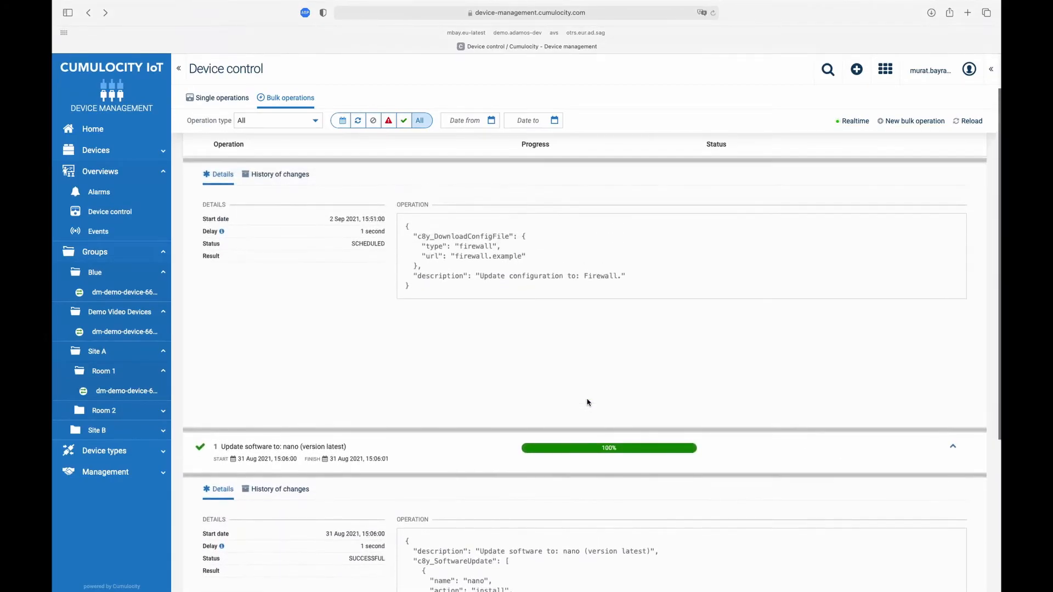
scroll(587, 403, up, 1)
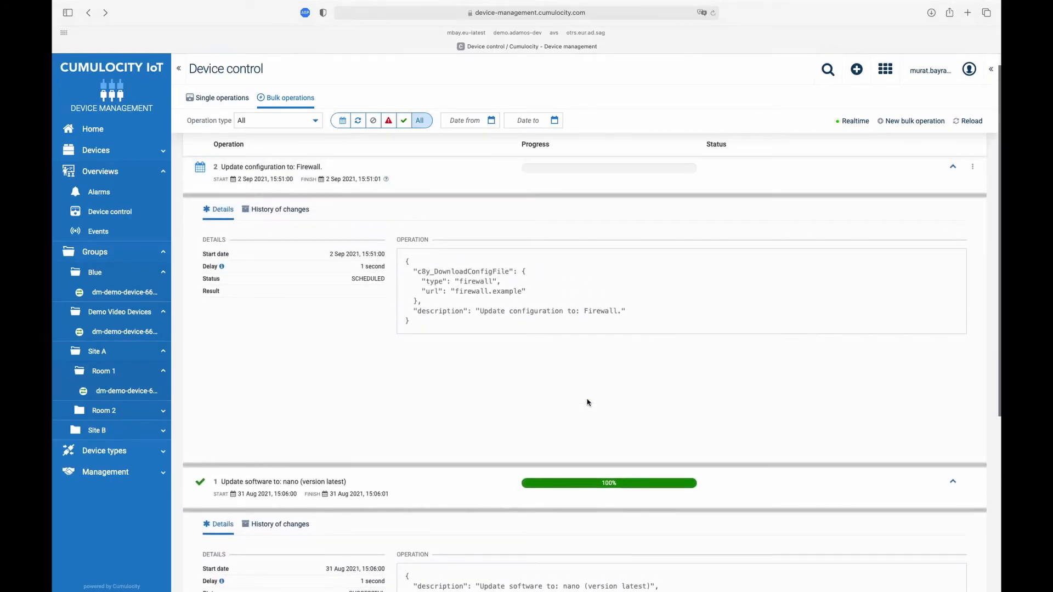
scroll(587, 402, up, 1)
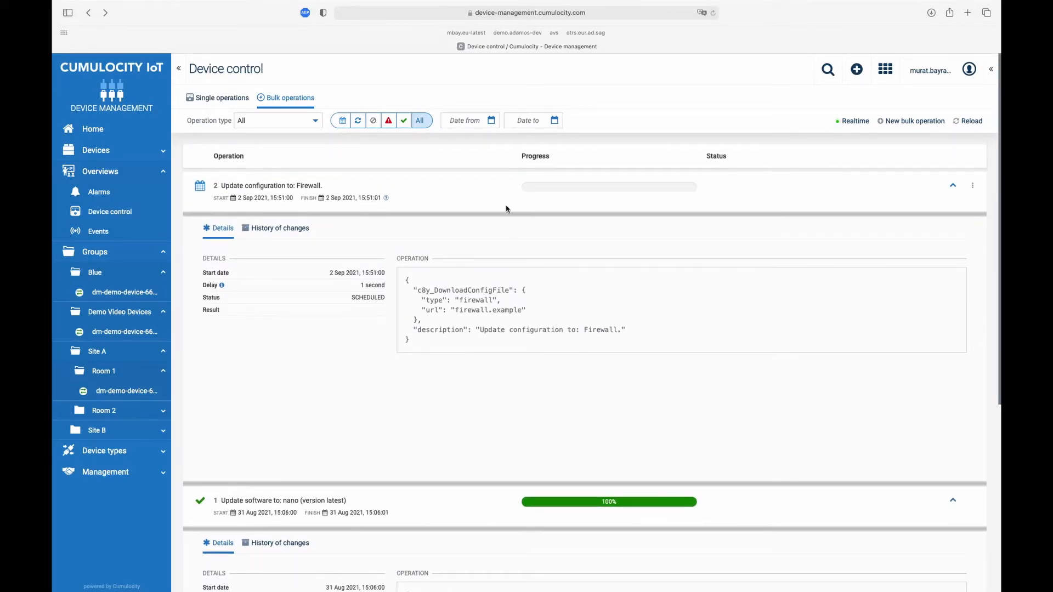
Step: View the bulk operations completed successfully and those completed with failures, and return to showing all statuses
click(405, 122)
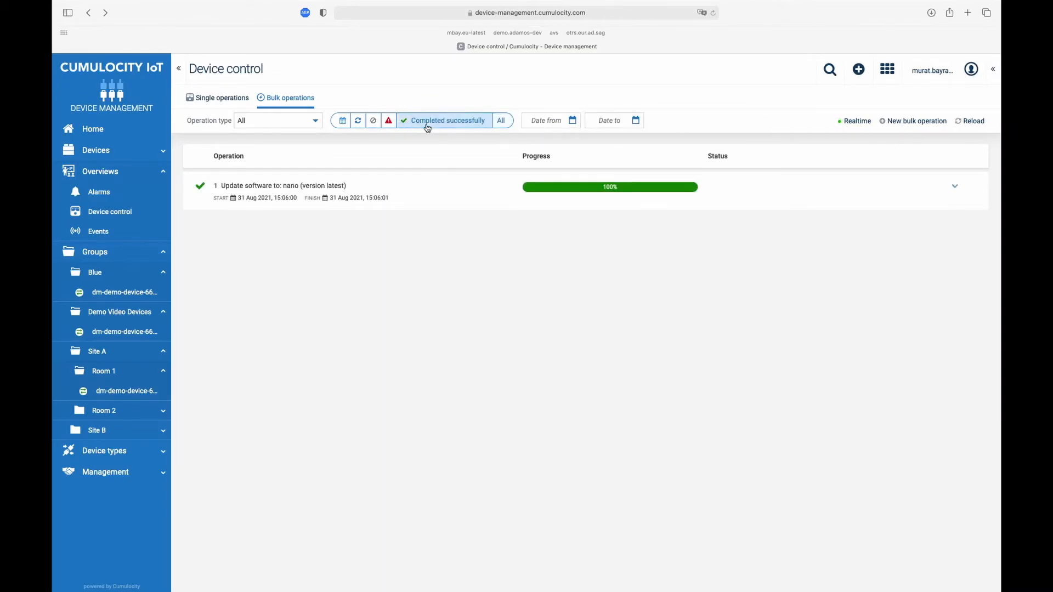
click(388, 121)
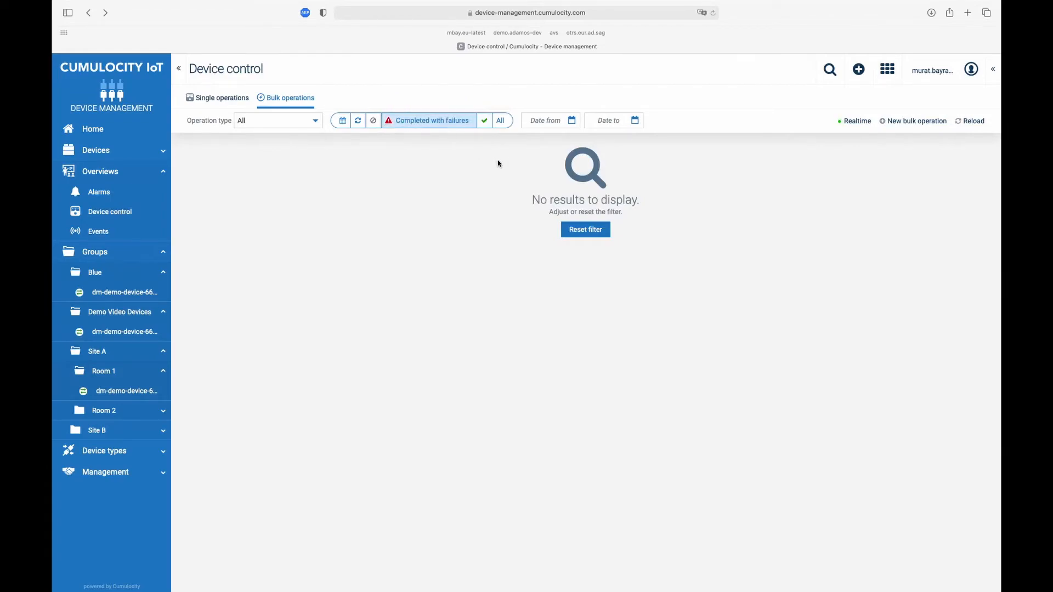
click(569, 237)
click(499, 121)
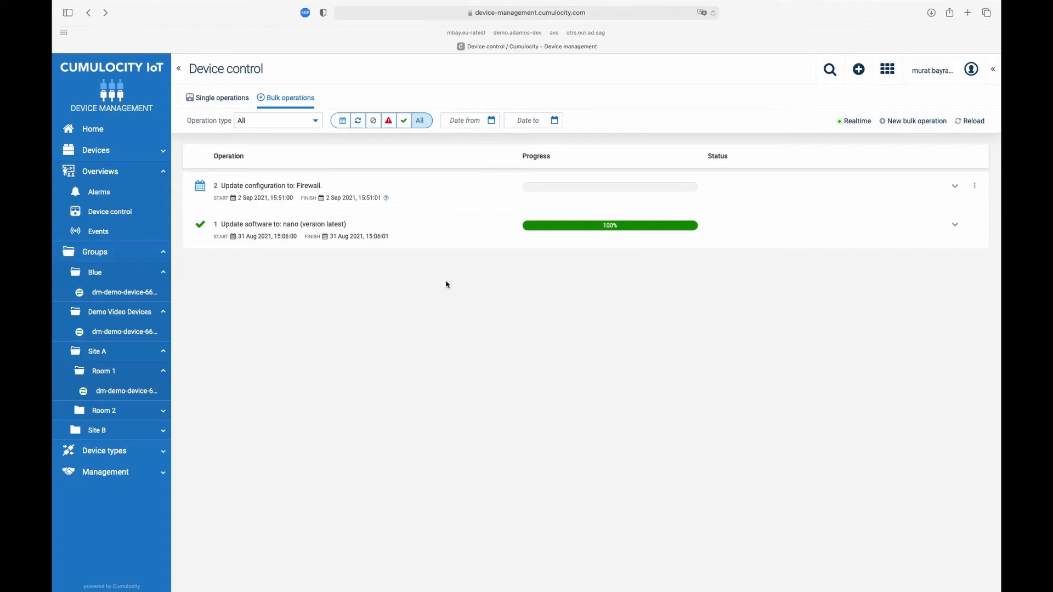